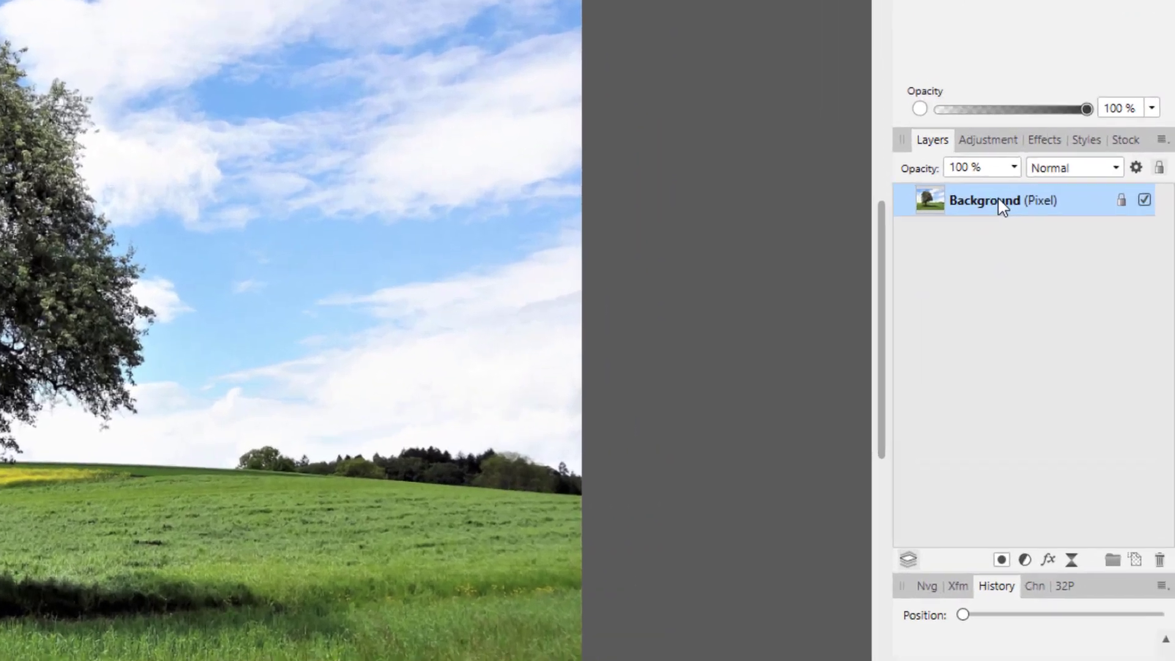
Duplicate the Background layer six times
right_click(1072, 277)
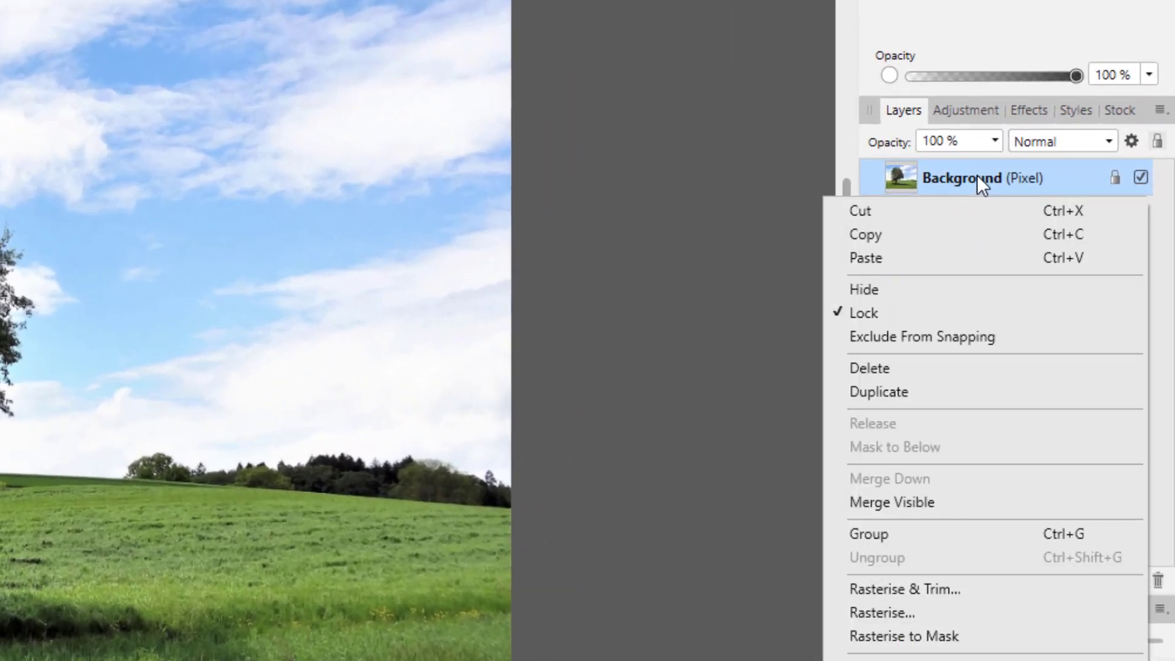
click(916, 392)
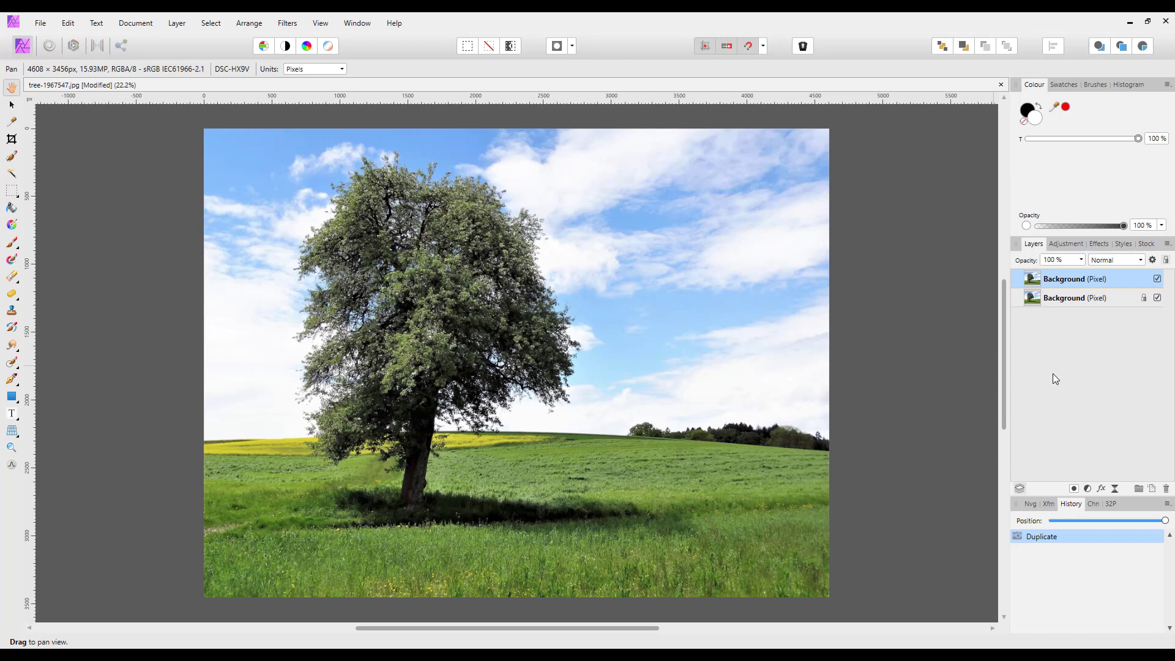
key(ctrl+j)
key(ctrl+j)
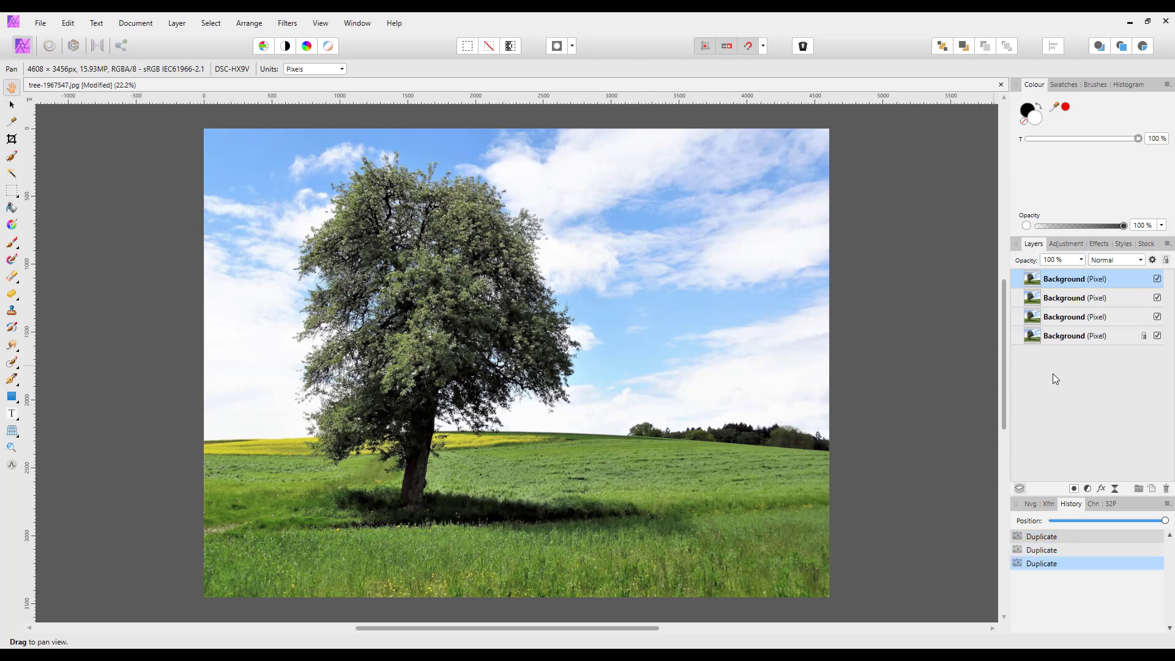
key(ctrl+j)
key(ctrl+j)
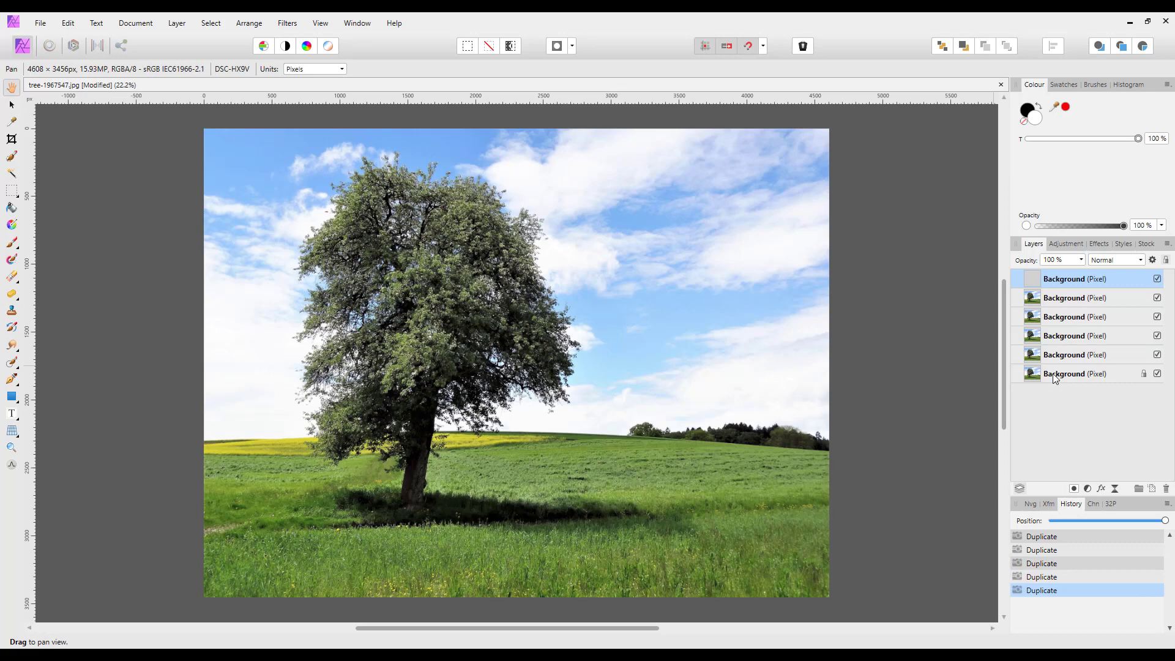
key(ctrl+j)
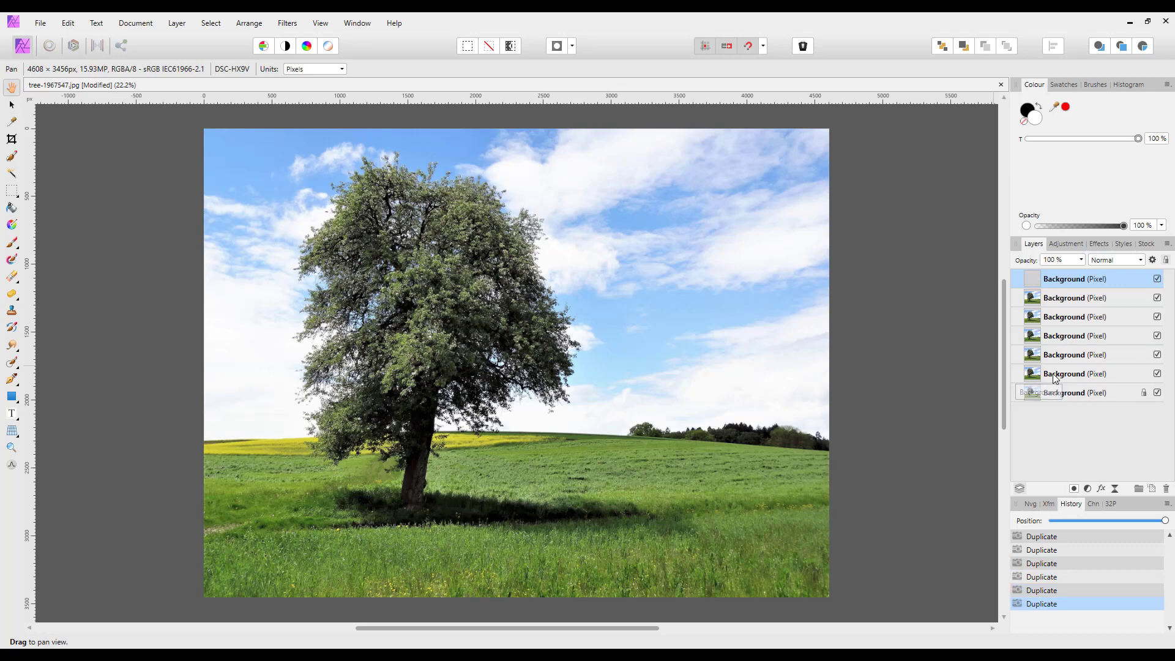
Hide the five uppermost Background copies, leaving the lowest copy and the locked base layer visible
click(1157, 279)
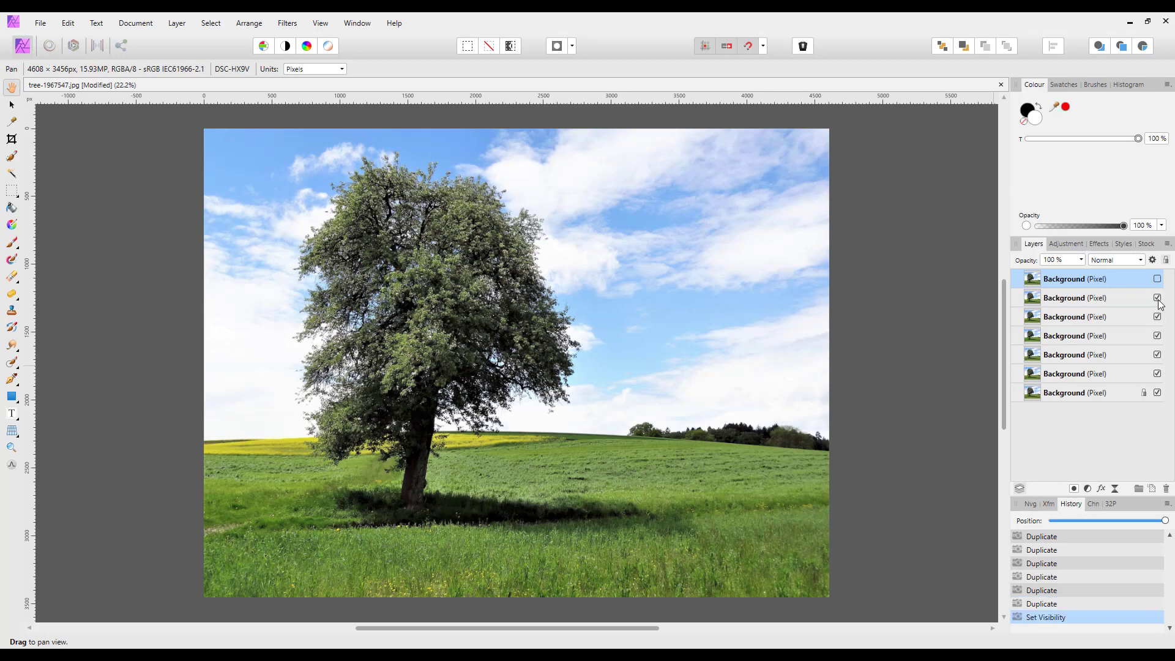
click(1158, 299)
click(1157, 317)
click(1158, 336)
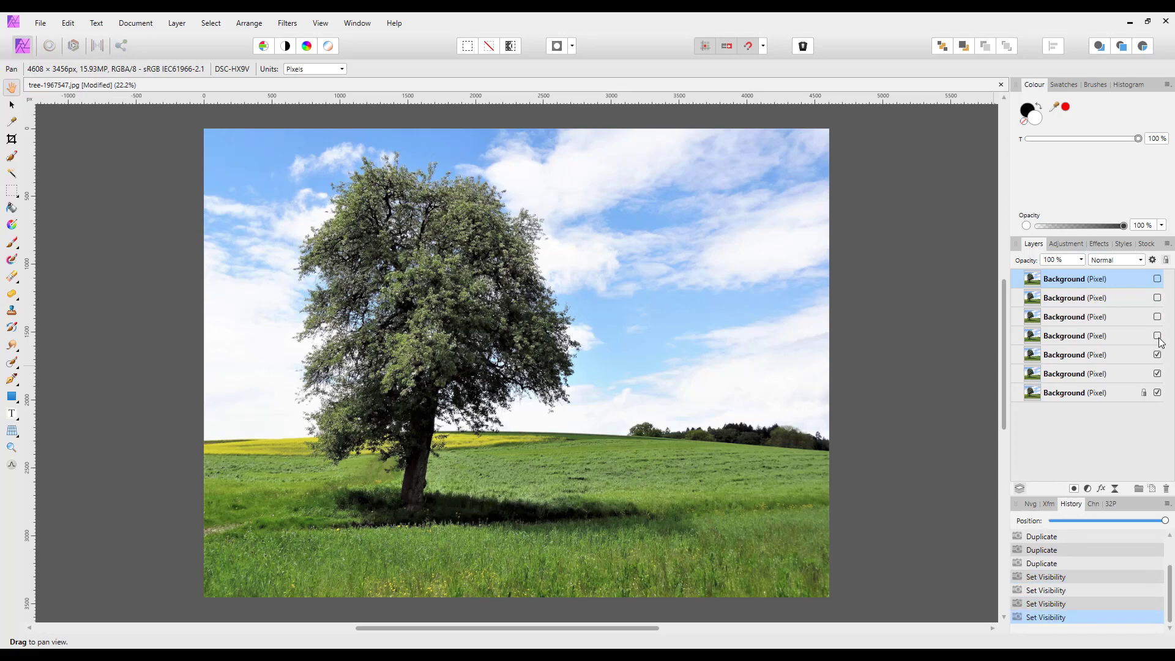
click(1159, 355)
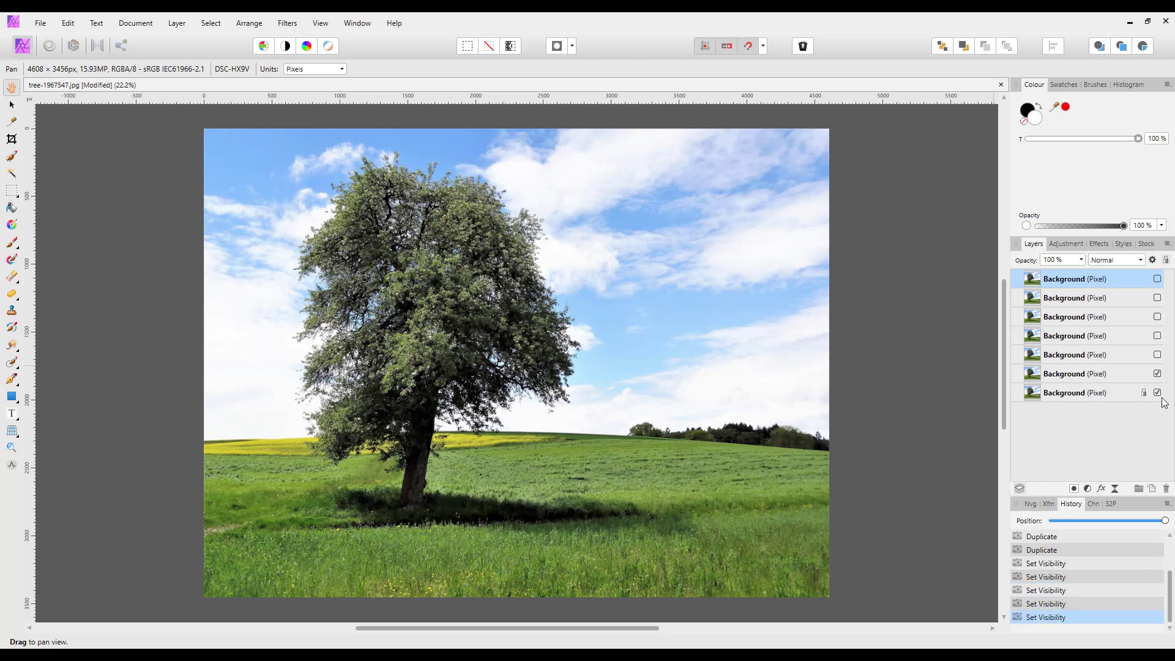
Rename the locked base layer as "original"
click(1064, 396)
click(1062, 394)
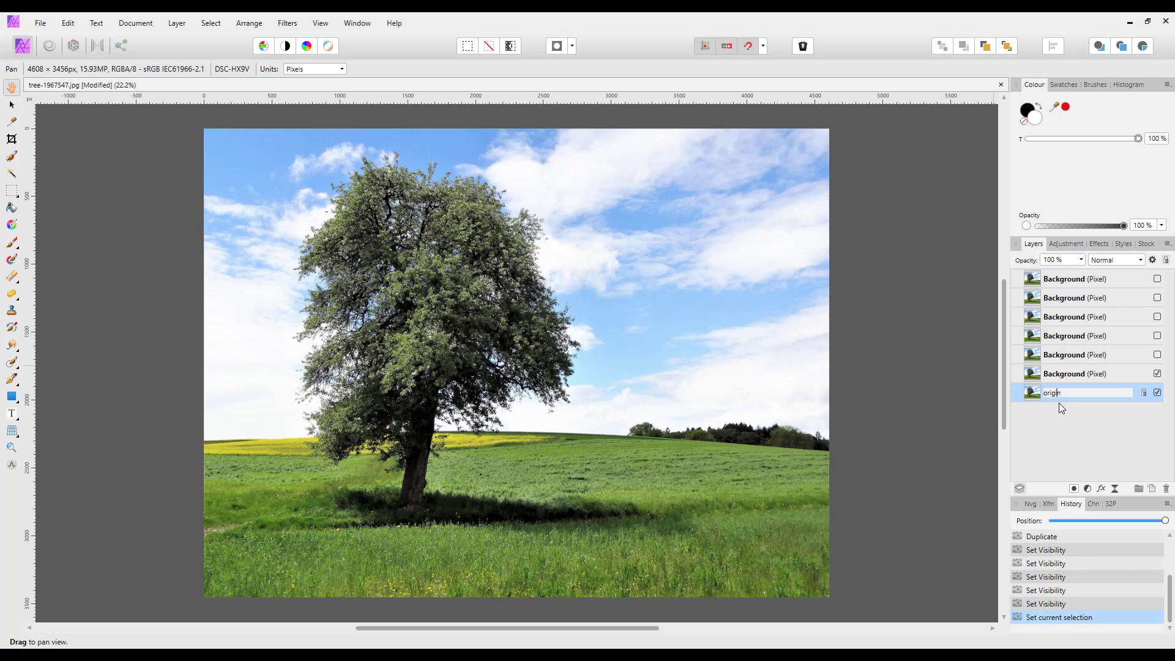
key(Return)
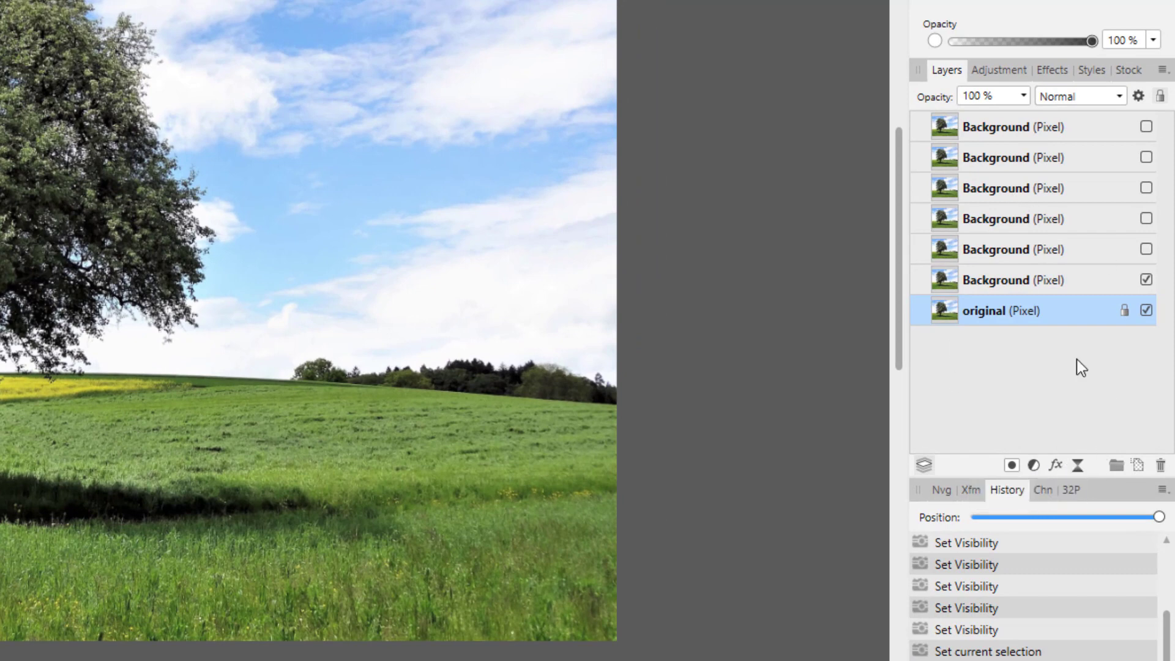
Add a Vibrance adjustment layer and place it directly above the visible Background copy
click(1034, 465)
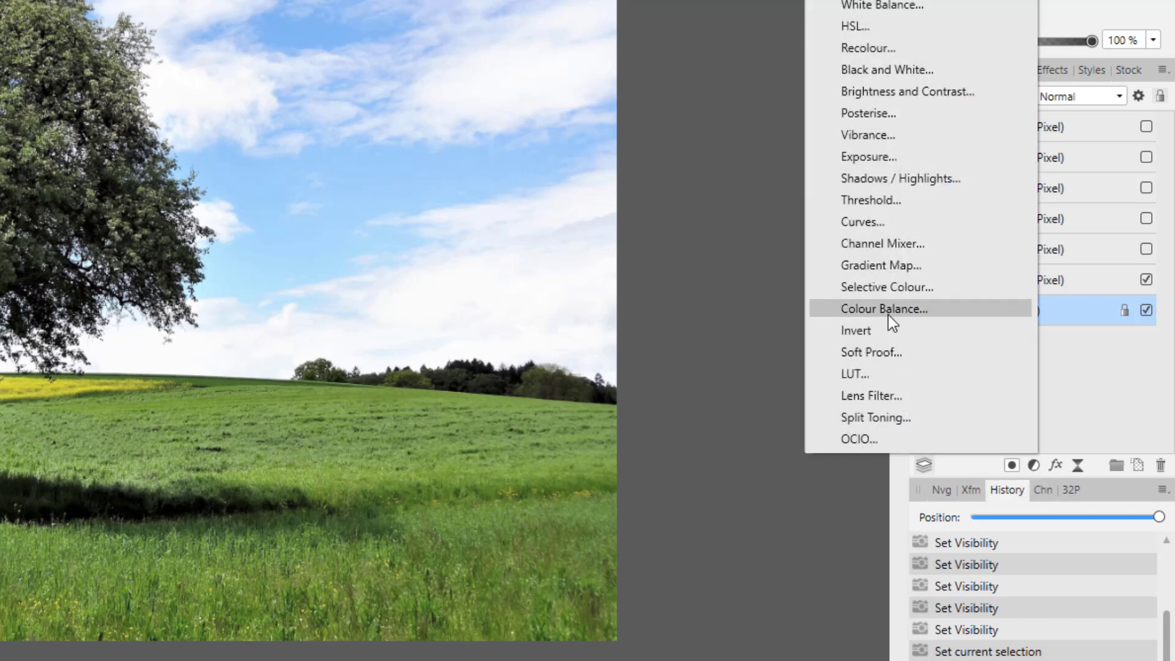
click(859, 138)
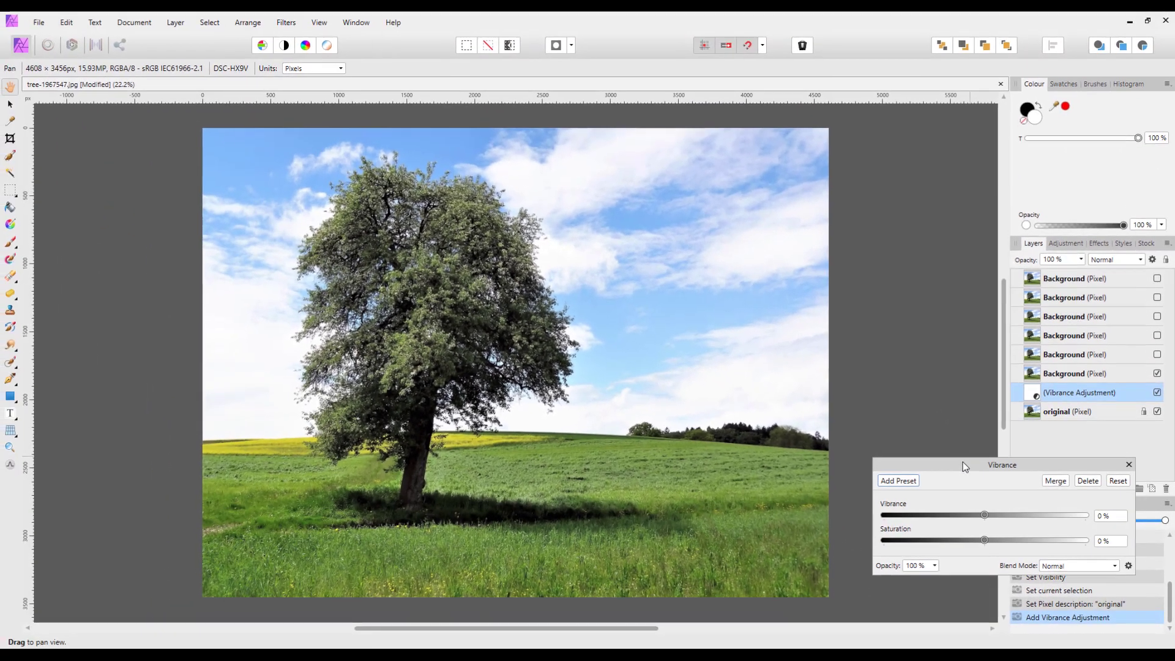
drag(889, 440, 692, 275)
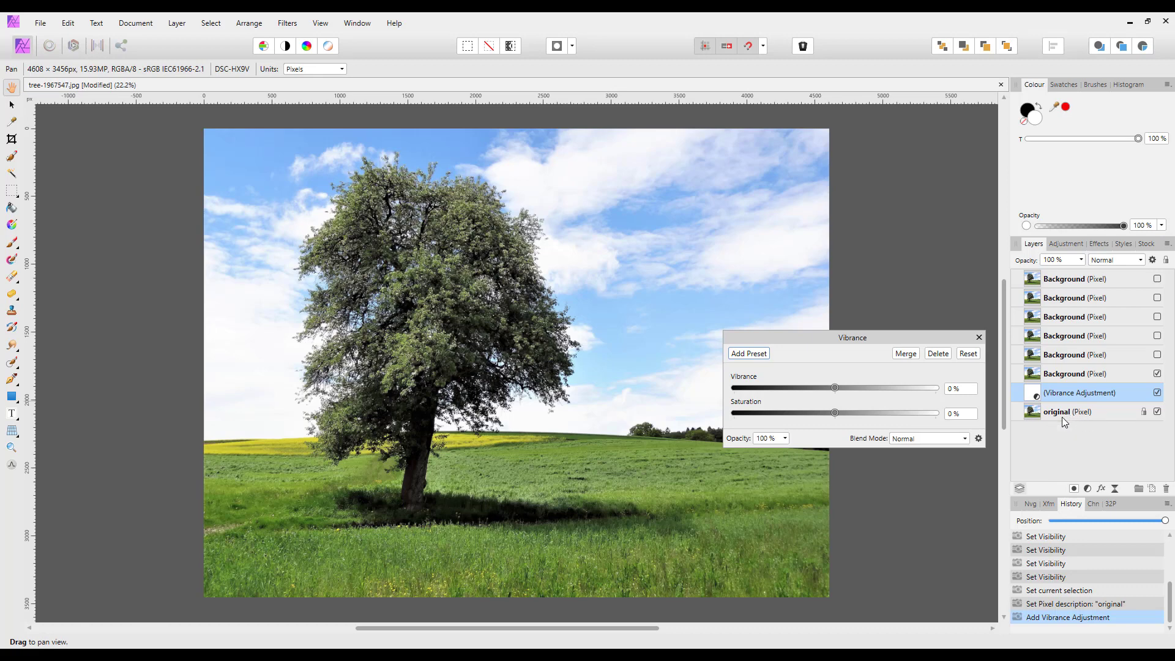
drag(1062, 417, 1035, 366)
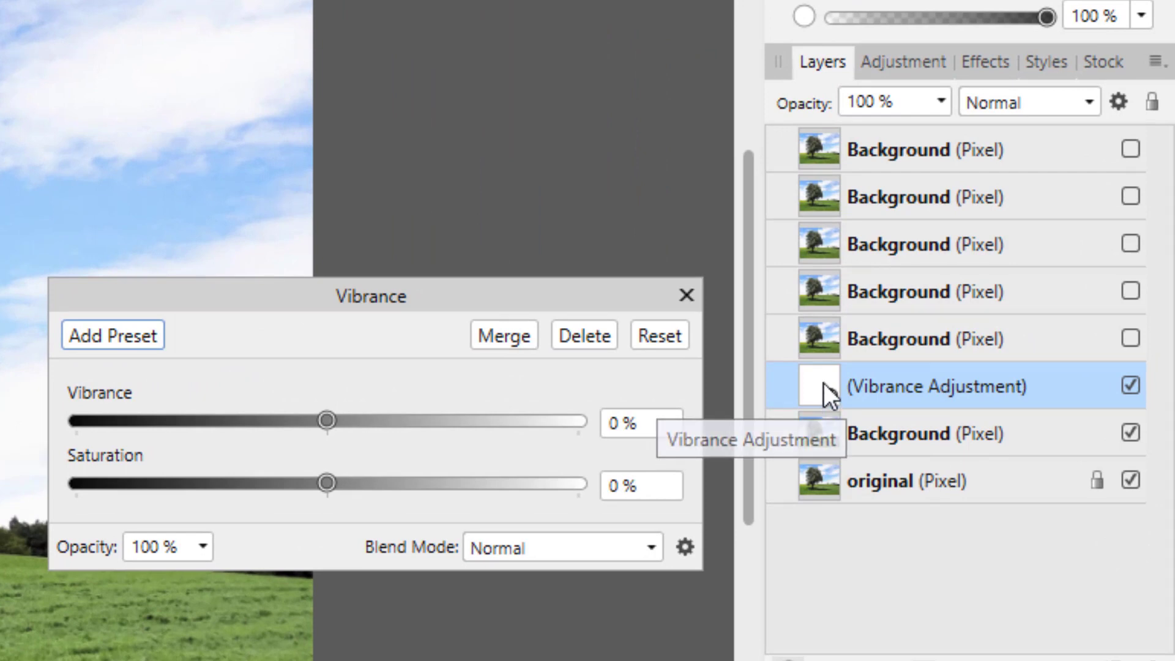
Nest the Vibrance adjustment inside the visible Background copy with Move Inside and expand that layer to show it
drag(824, 383, 957, 432)
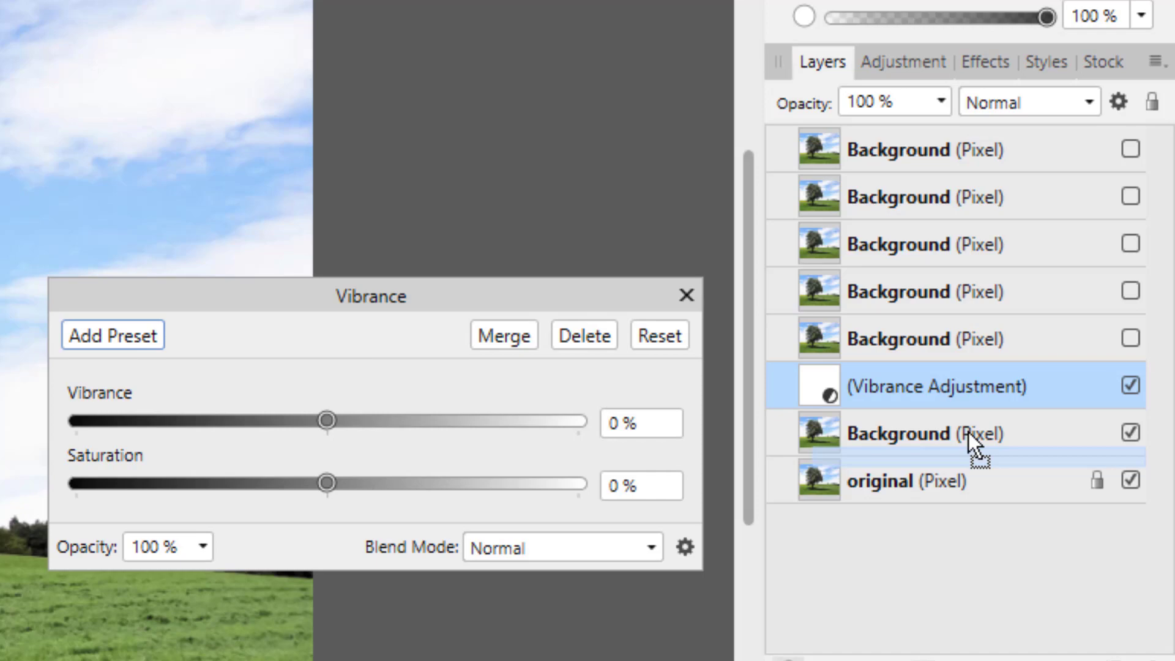
drag(969, 433, 955, 392)
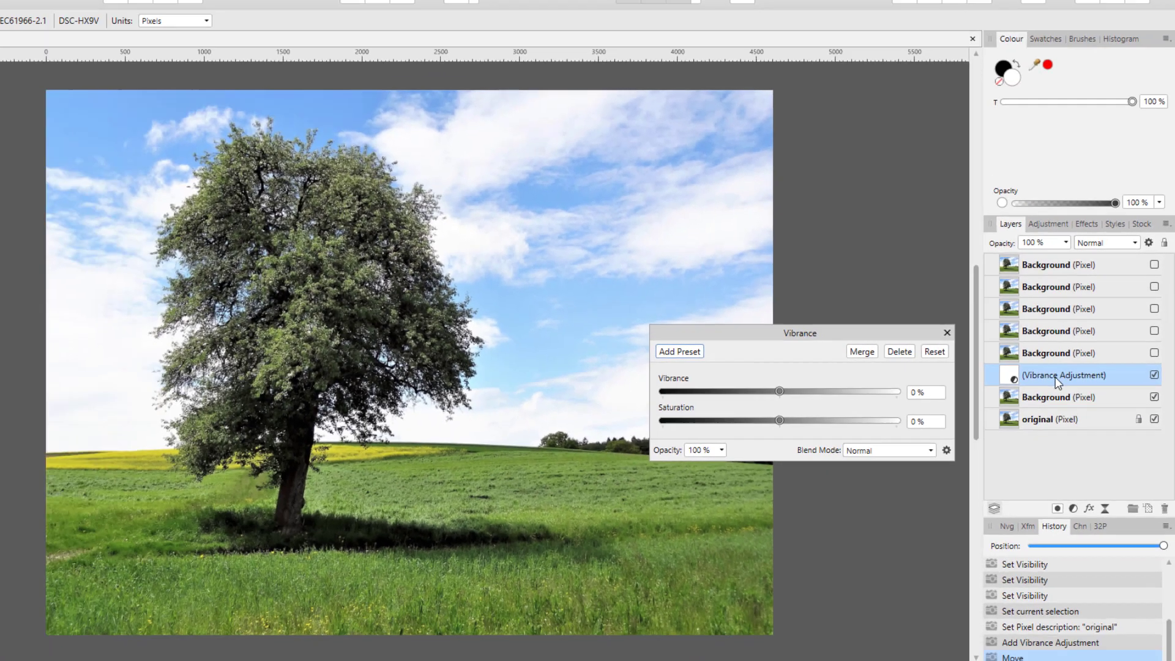
drag(1058, 382, 1035, 386)
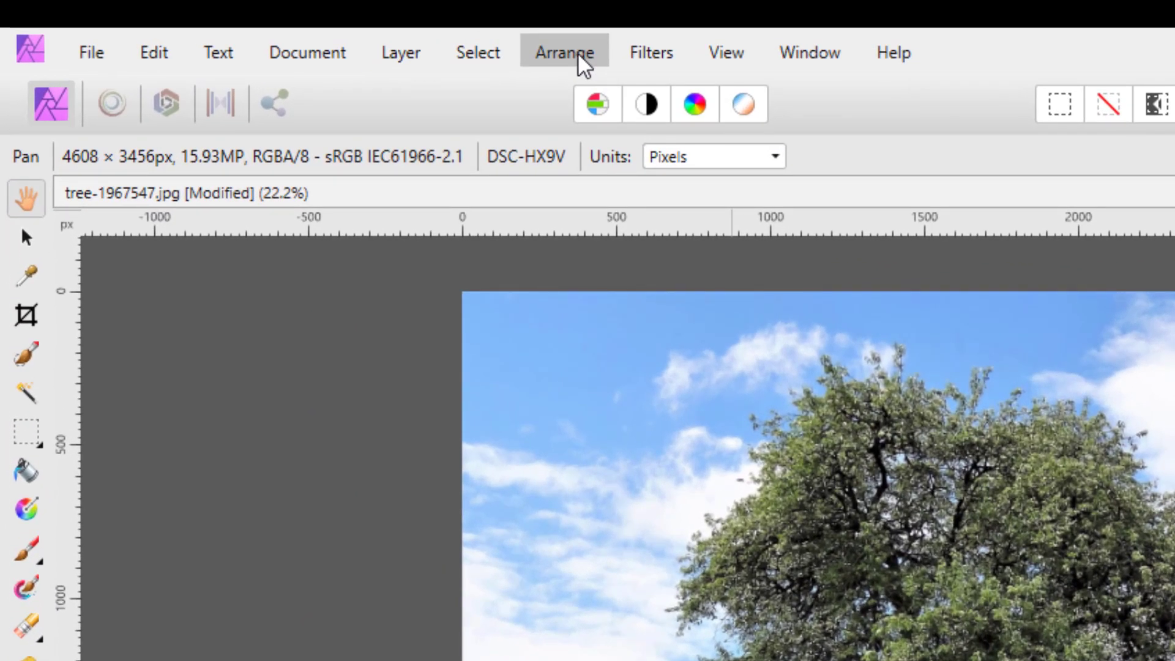
click(578, 53)
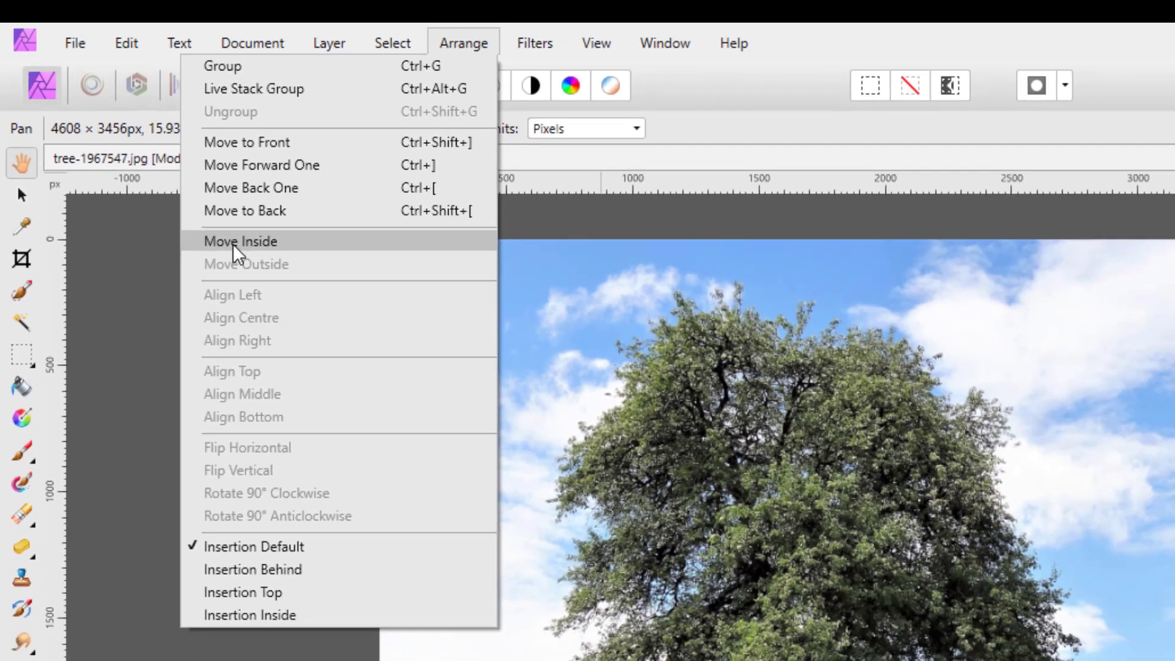
click(233, 243)
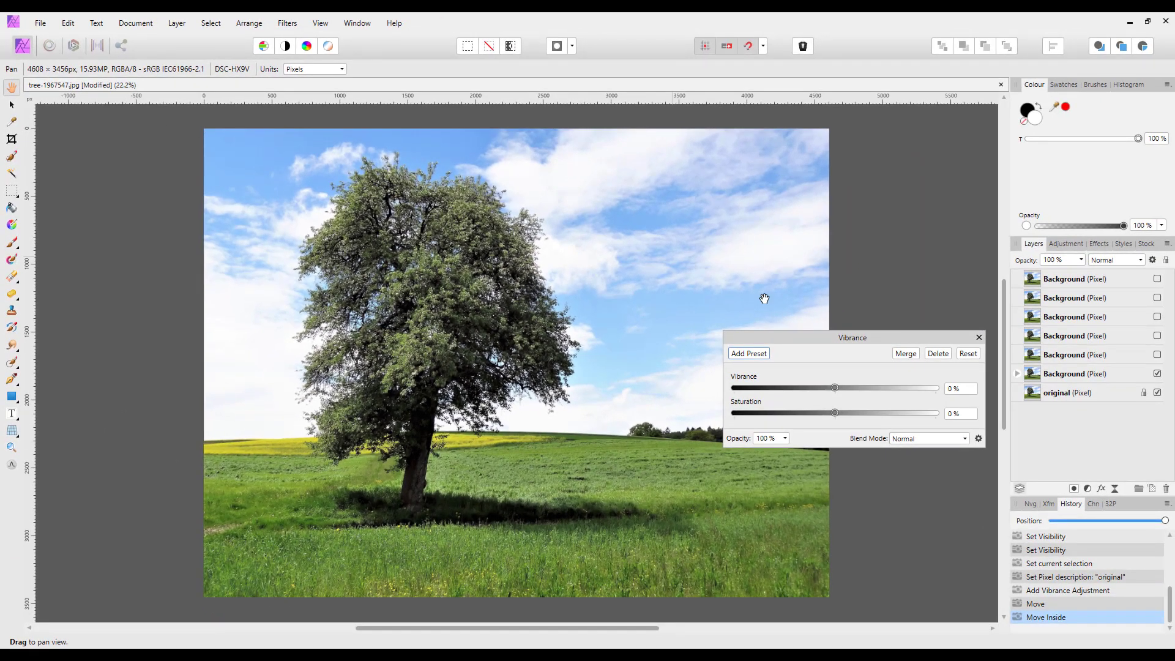
click(1018, 373)
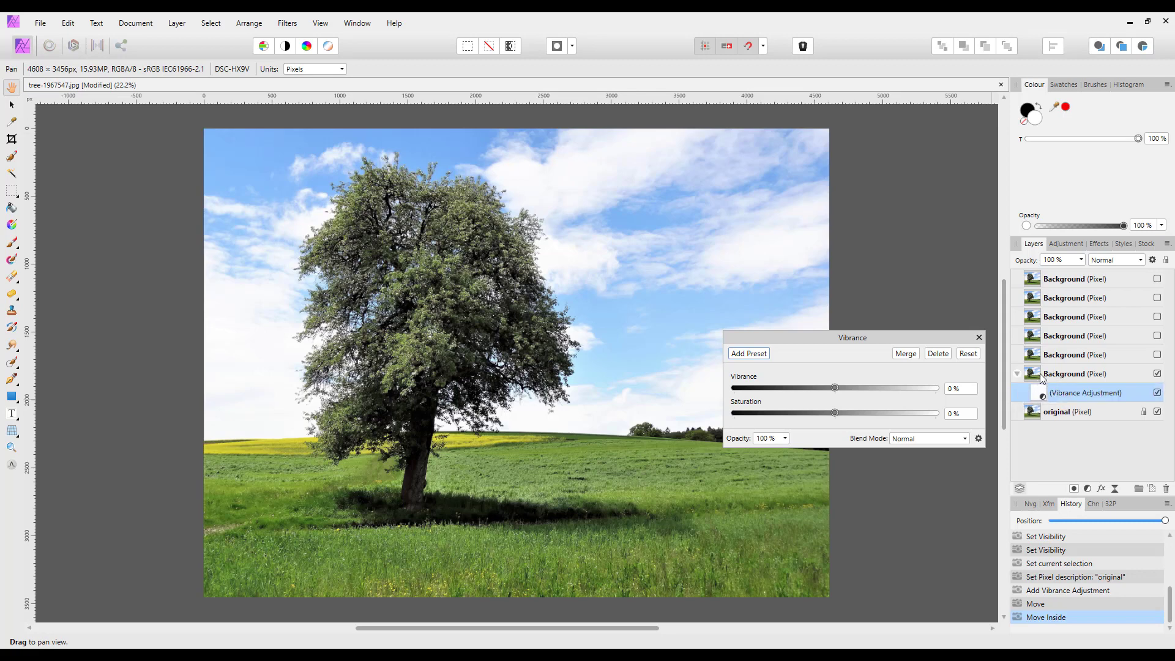
click(1017, 374)
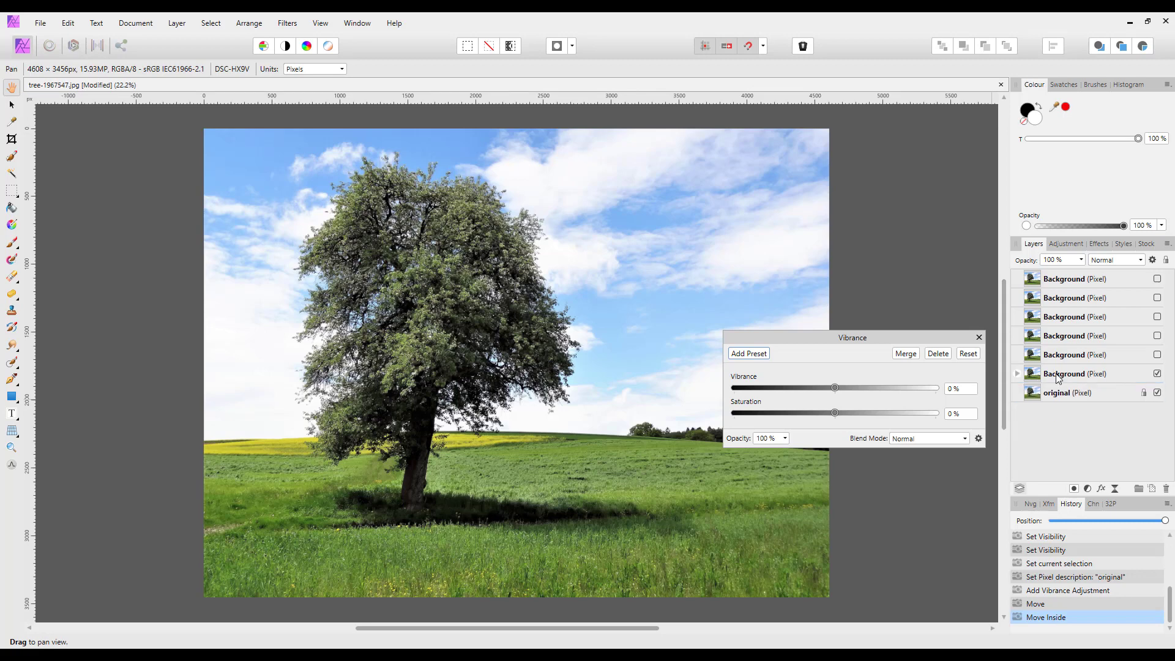
click(1017, 374)
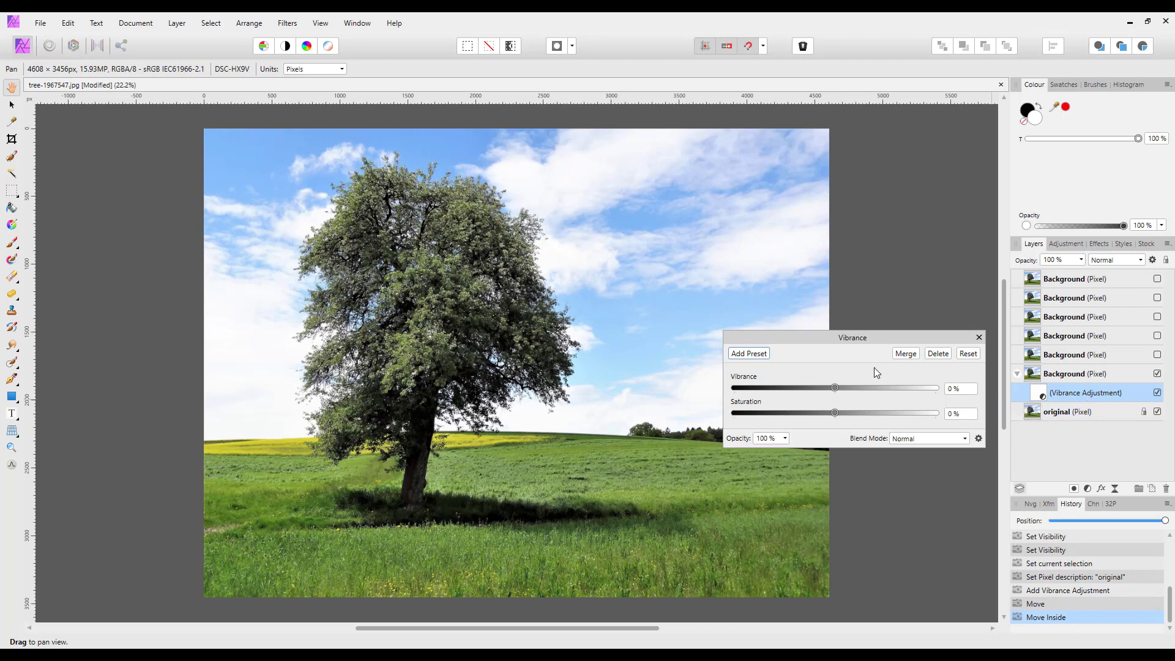
Try Vibrance at 100% and switch the Background copy off and on to compare it with the original
drag(876, 329, 871, 291)
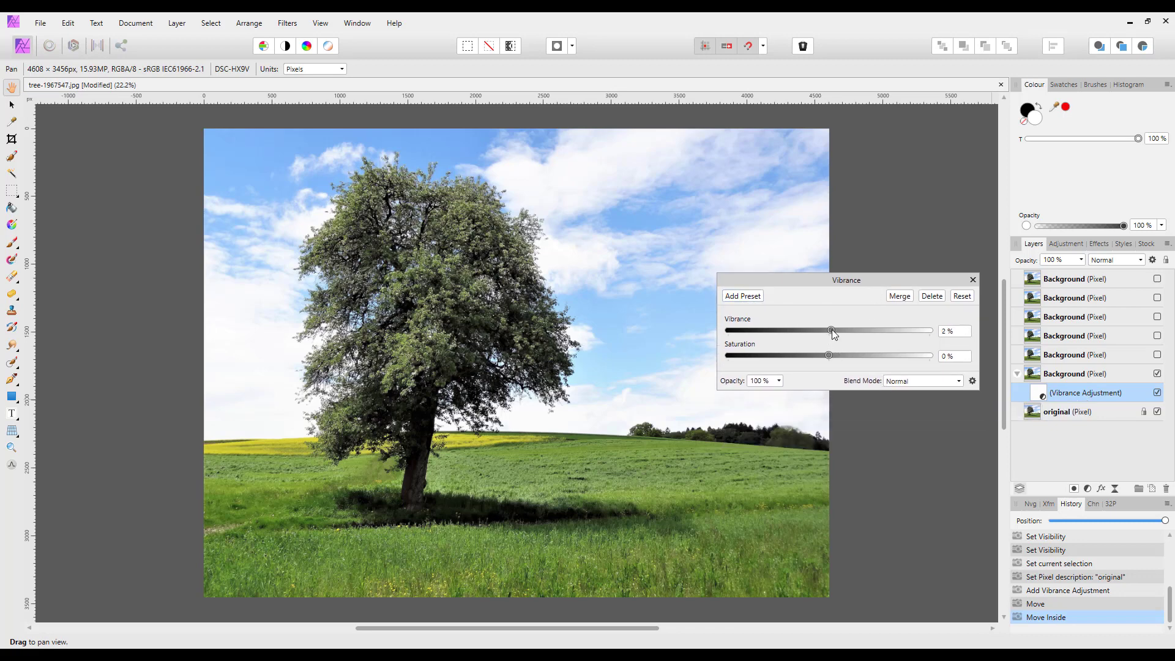
drag(831, 331, 932, 331)
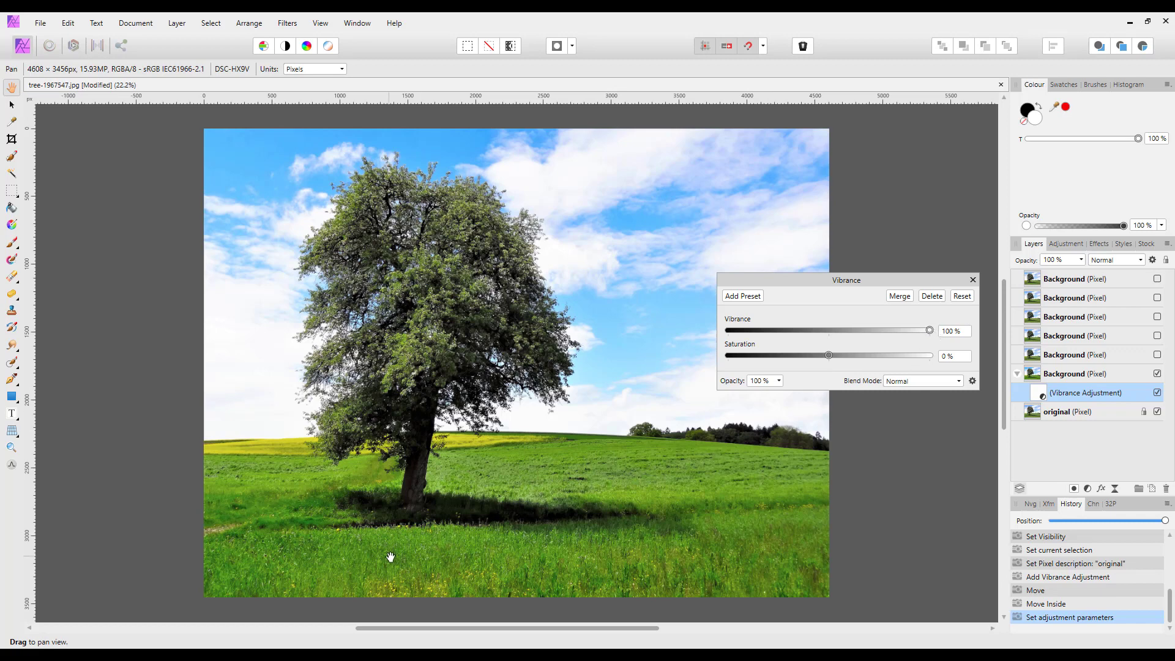
click(1158, 375)
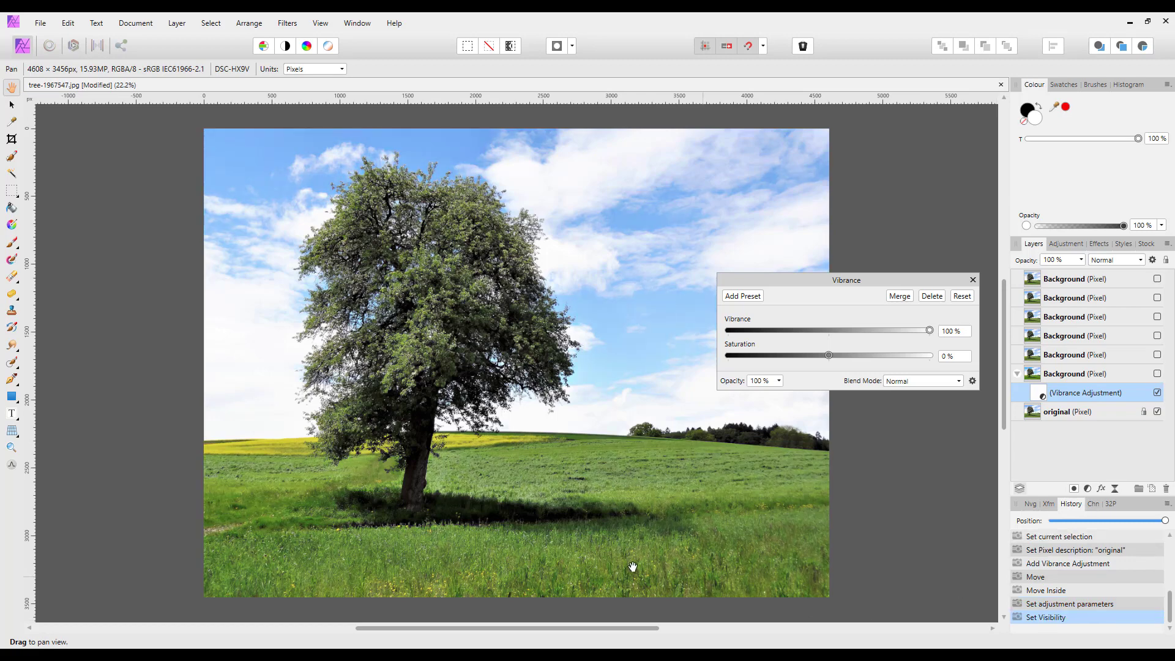
click(1158, 374)
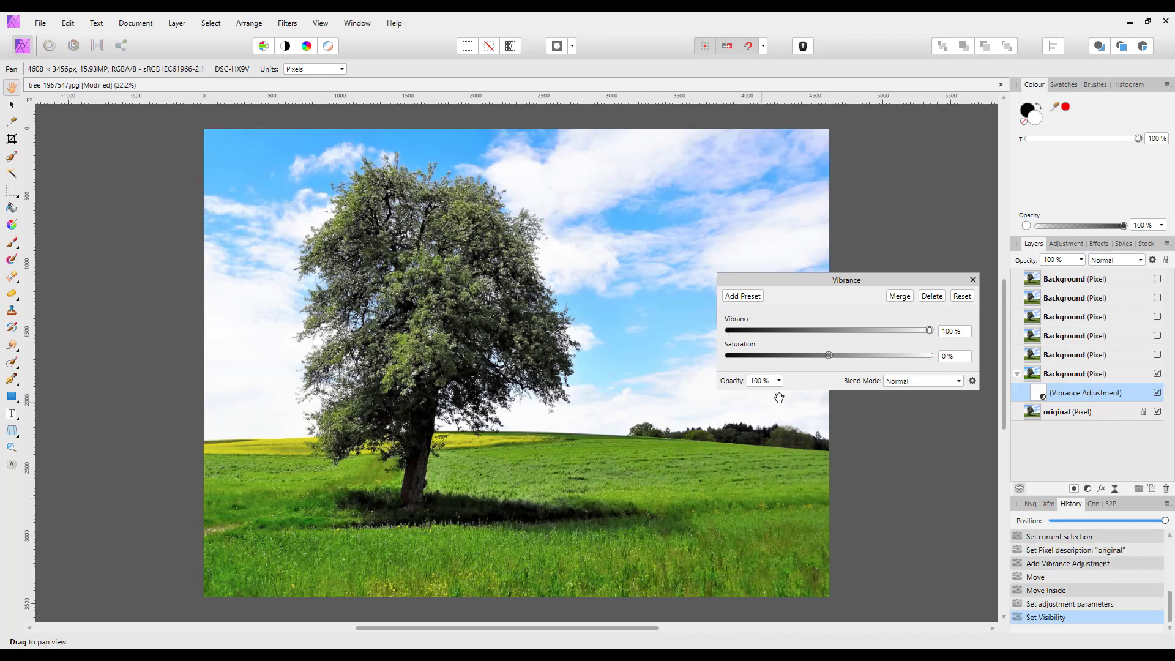
Compare the effects of Saturation and Vibrance at 100% separately, returning each to 0%
drag(930, 331, 835, 334)
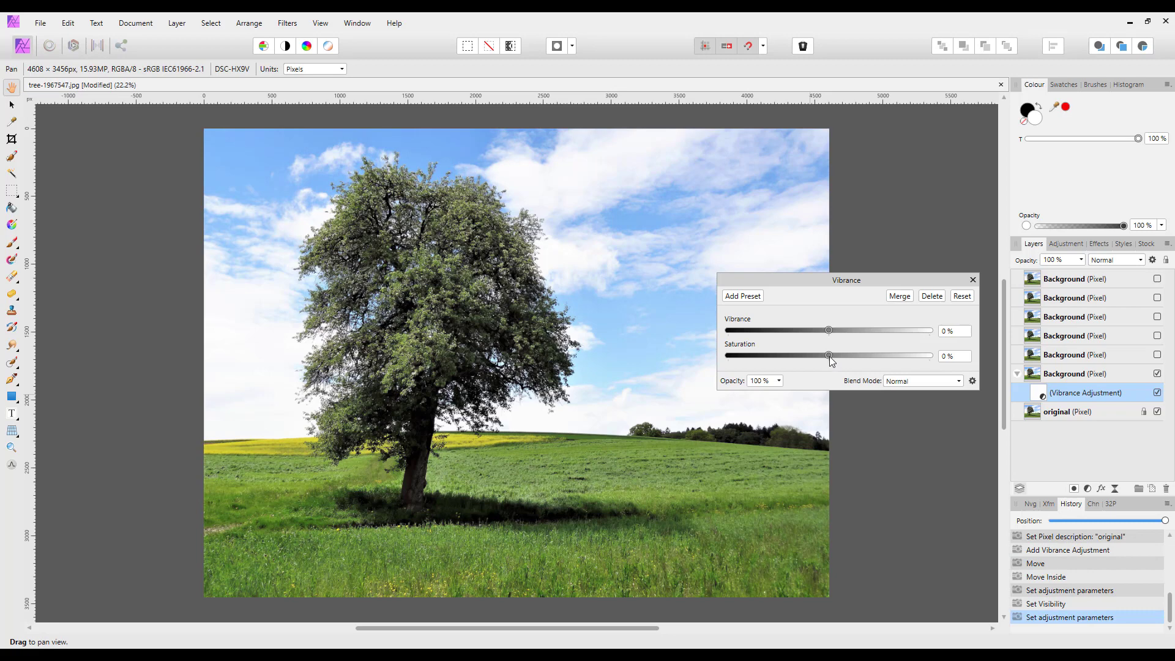
drag(835, 357, 937, 363)
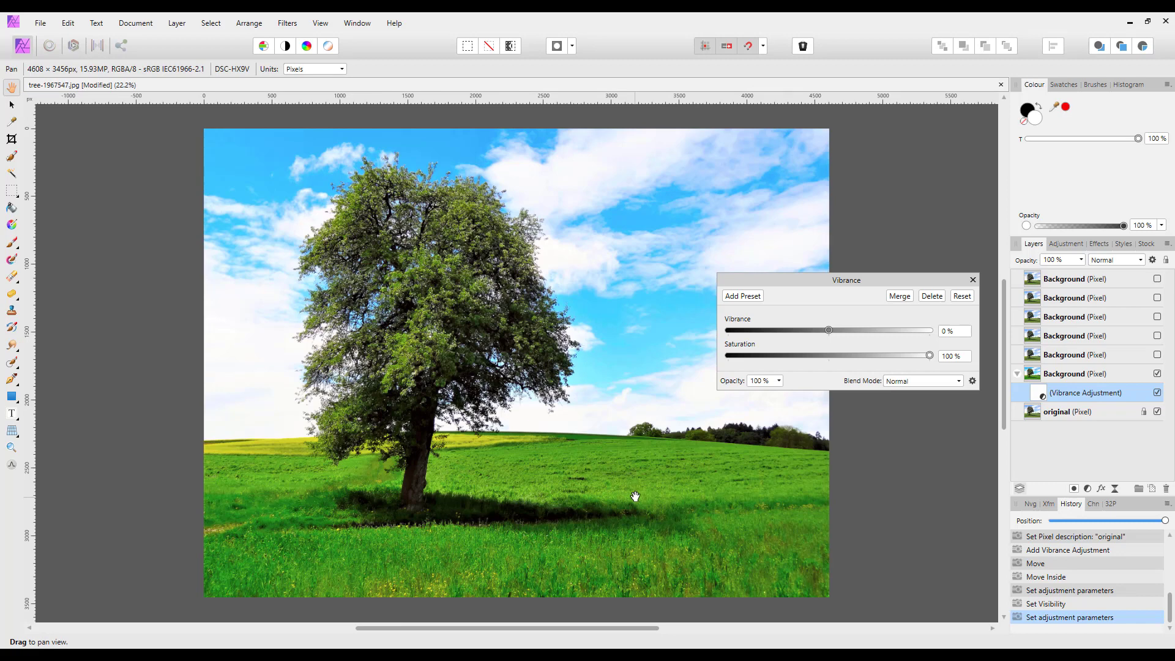
click(829, 357)
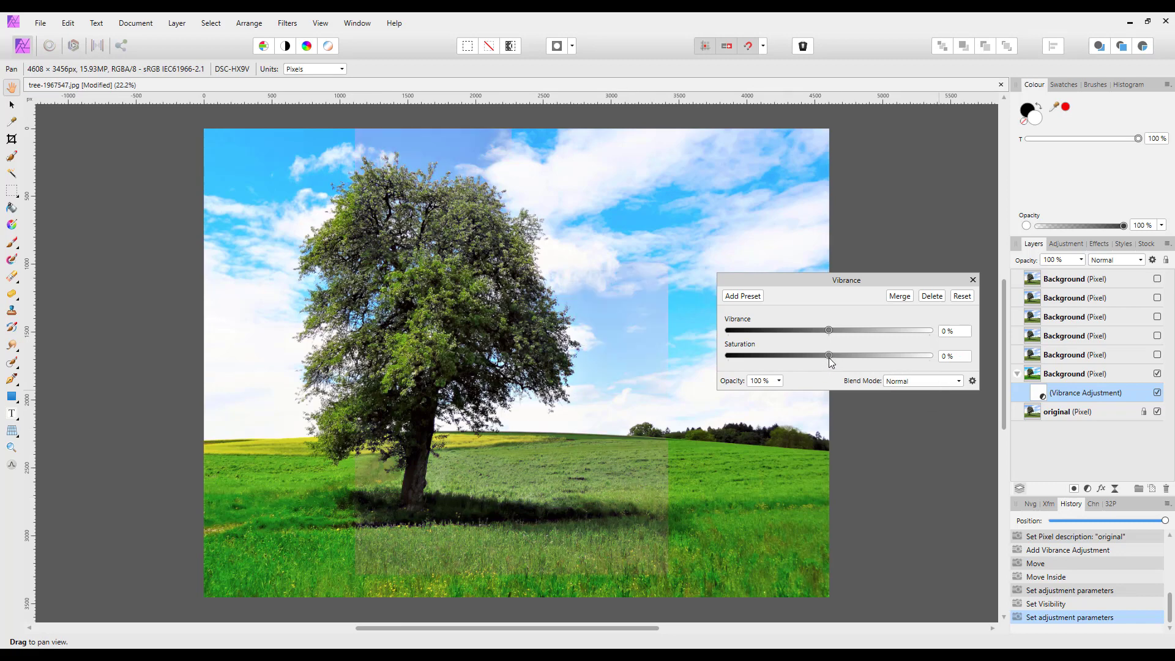
drag(830, 331, 931, 336)
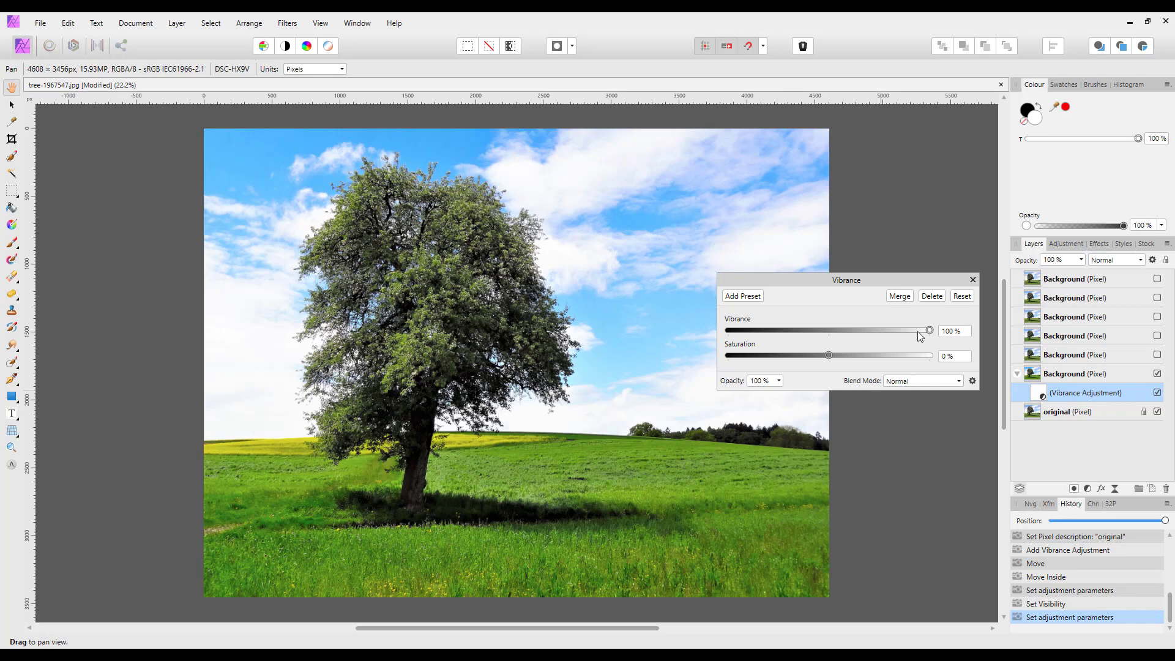
drag(888, 335, 861, 334)
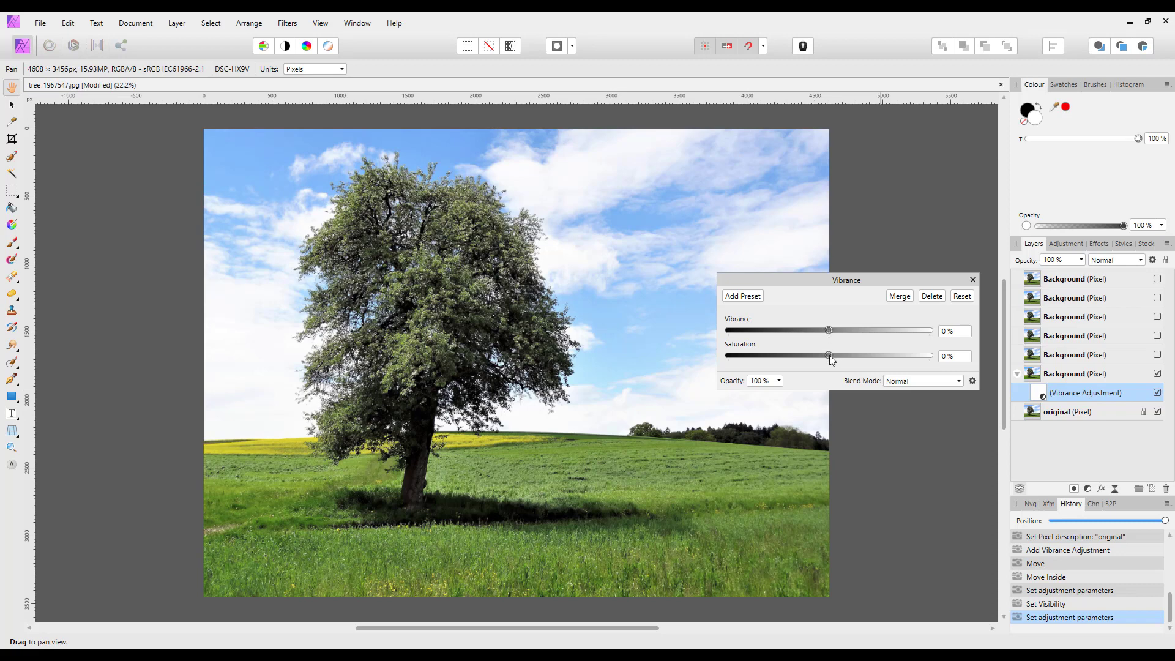
Set the adjustment's Saturation to 70% and close its settings
drag(830, 356, 900, 356)
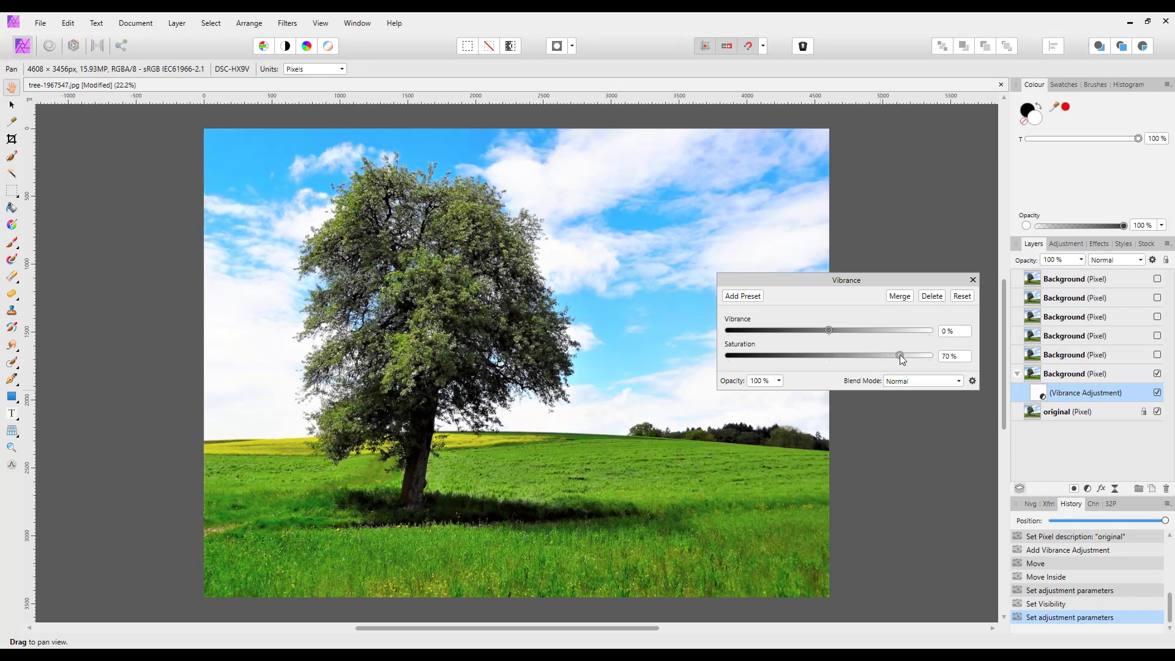
click(973, 281)
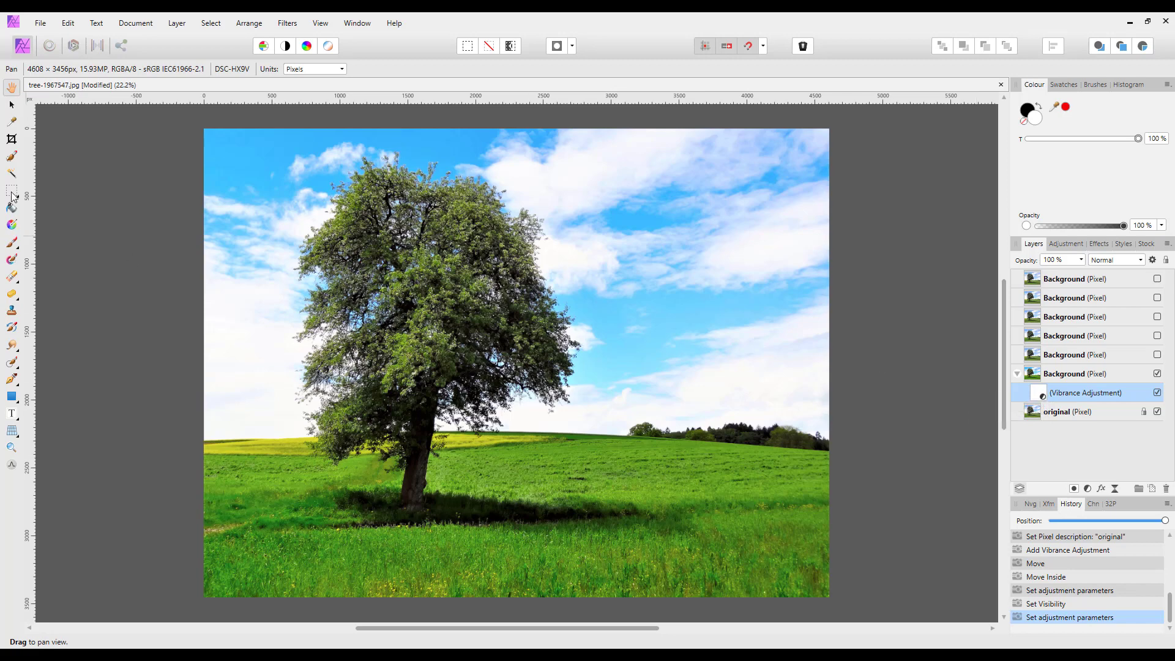
Mask the Vibrance adjustment over the whole sky by painting black with a brush about 1712 px wide at 9% hardness
click(11, 244)
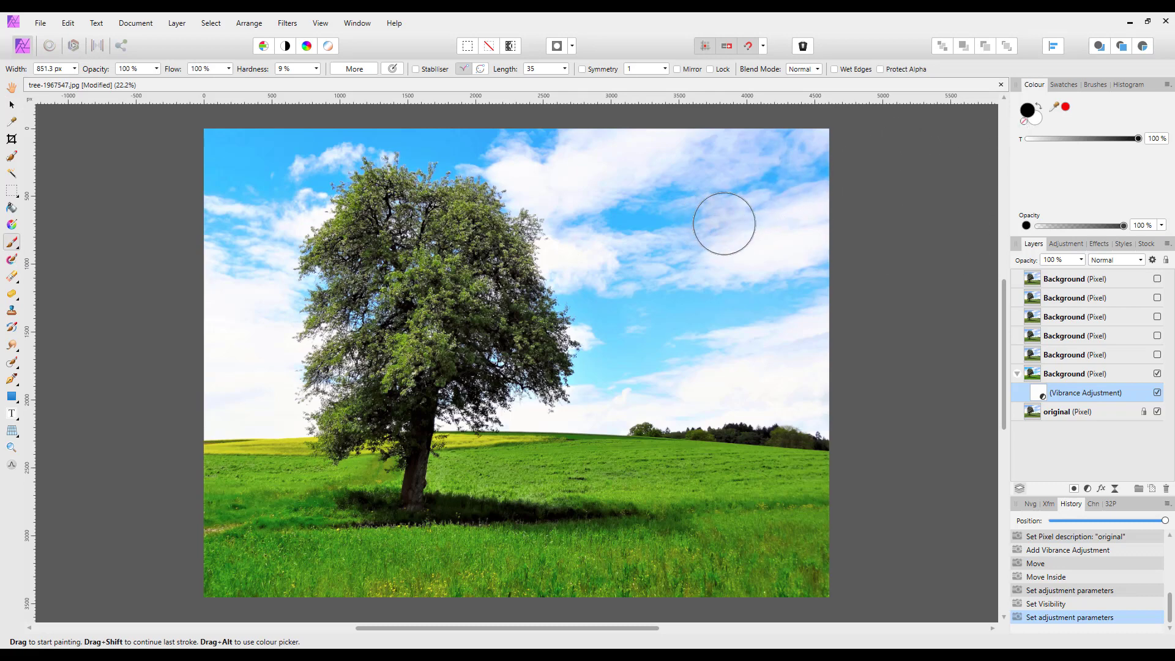
key(bracketright)
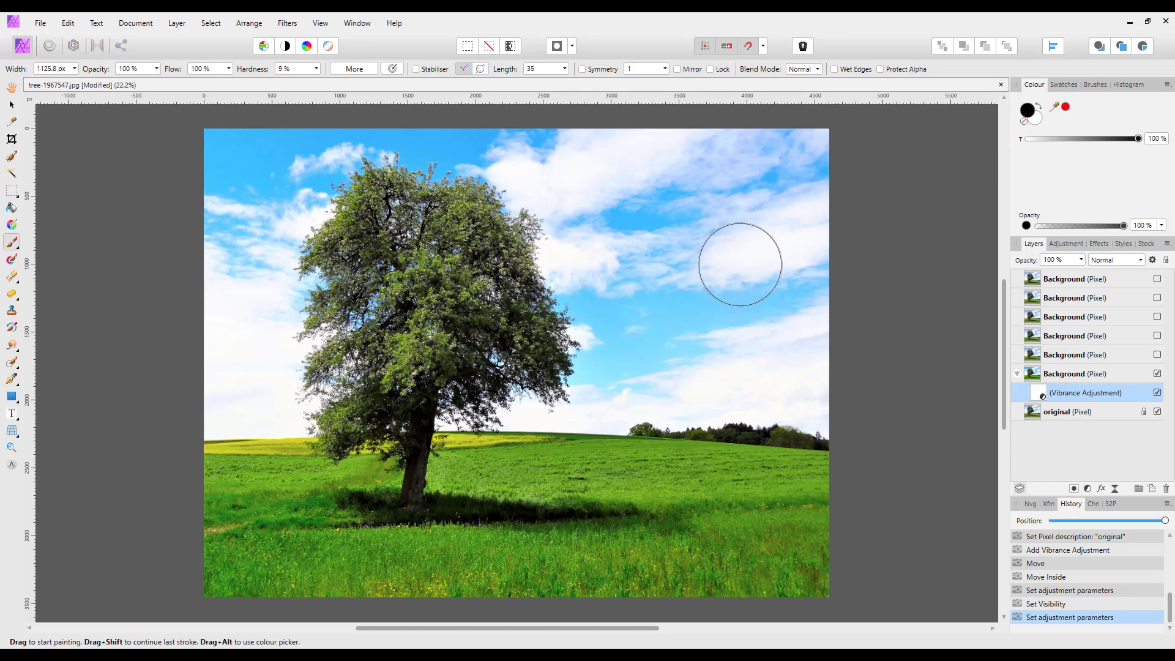
key(bracketright)
key(bracketright)
key(bracketright)
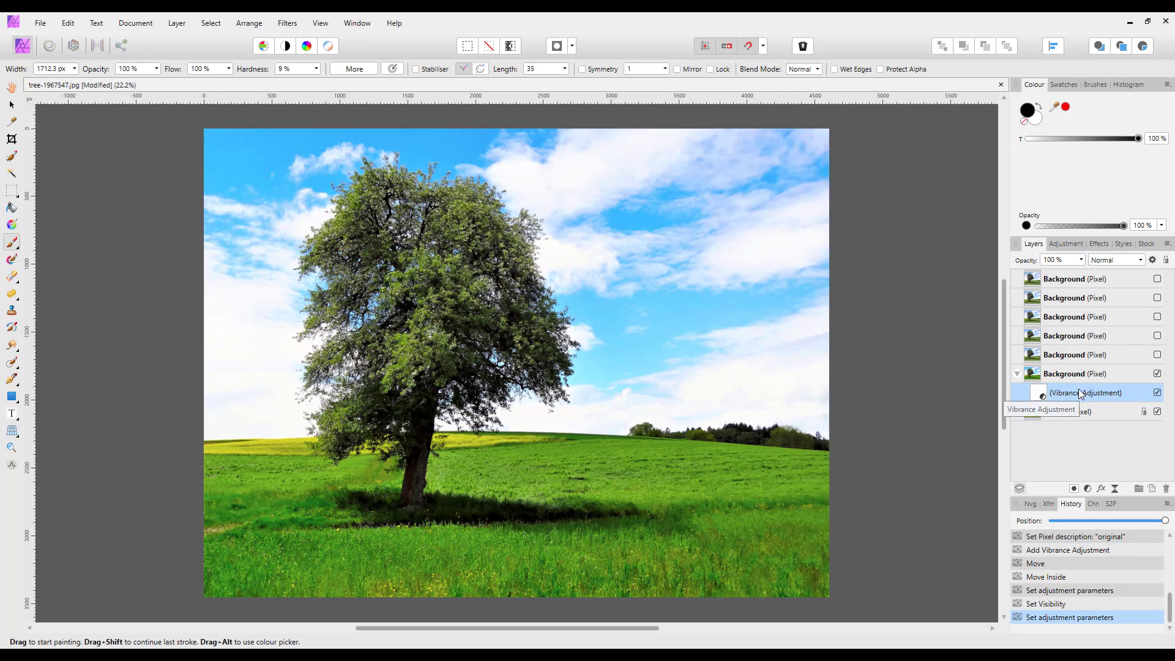
mouse_move(777, 150)
mouse_down()
mouse_move(734, 169)
mouse_move(751, 171)
mouse_move(552, 189)
mouse_move(676, 217)
mouse_move(726, 313)
mouse_move(779, 331)
mouse_move(673, 369)
mouse_move(232, 321)
mouse_move(242, 200)
mouse_move(231, 180)
mouse_move(241, 249)
mouse_move(251, 223)
mouse_up()
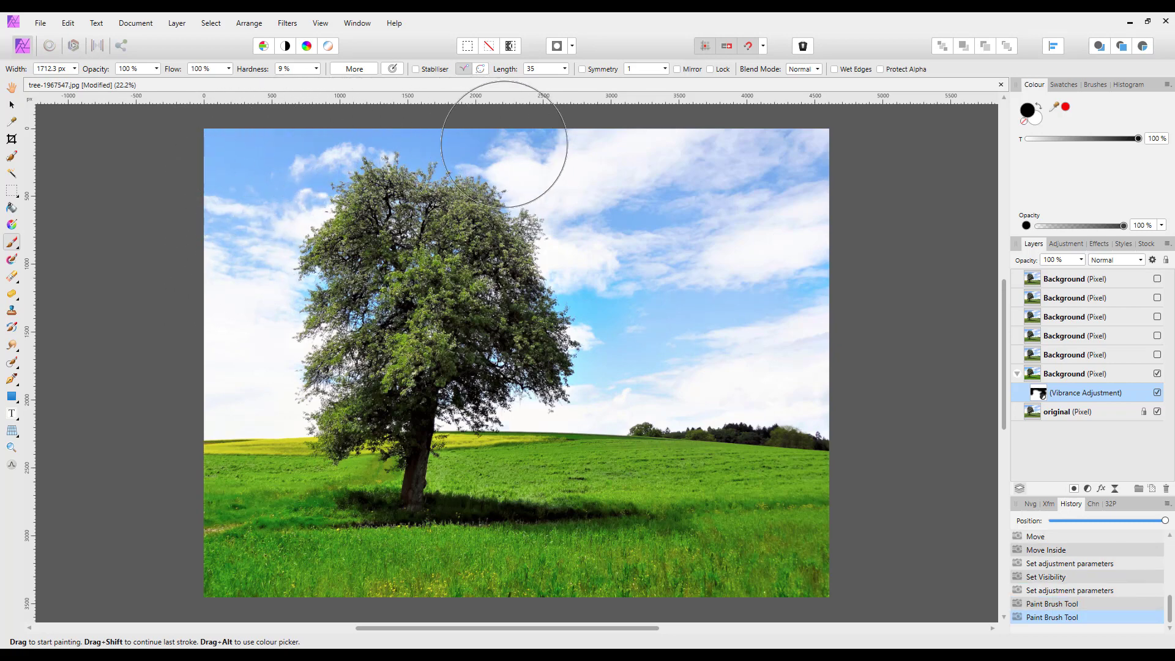
mouse_move(504, 144)
mouse_down()
mouse_move(590, 184)
mouse_move(651, 347)
mouse_move(737, 328)
mouse_move(744, 306)
mouse_up()
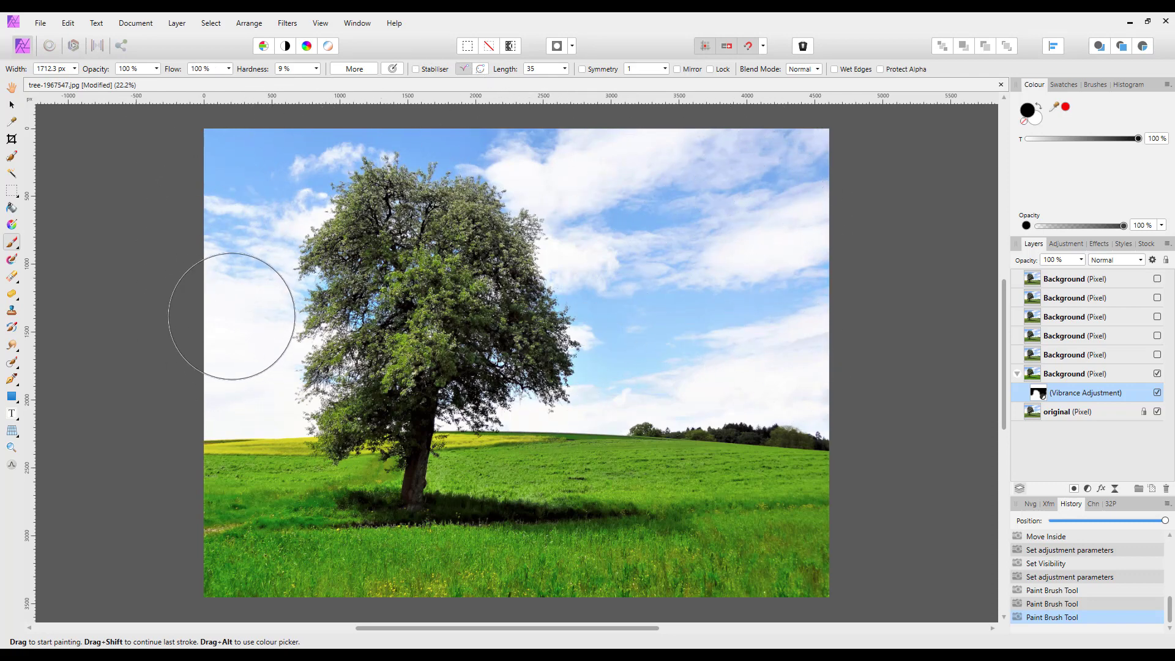
drag(622, 257, 604, 310)
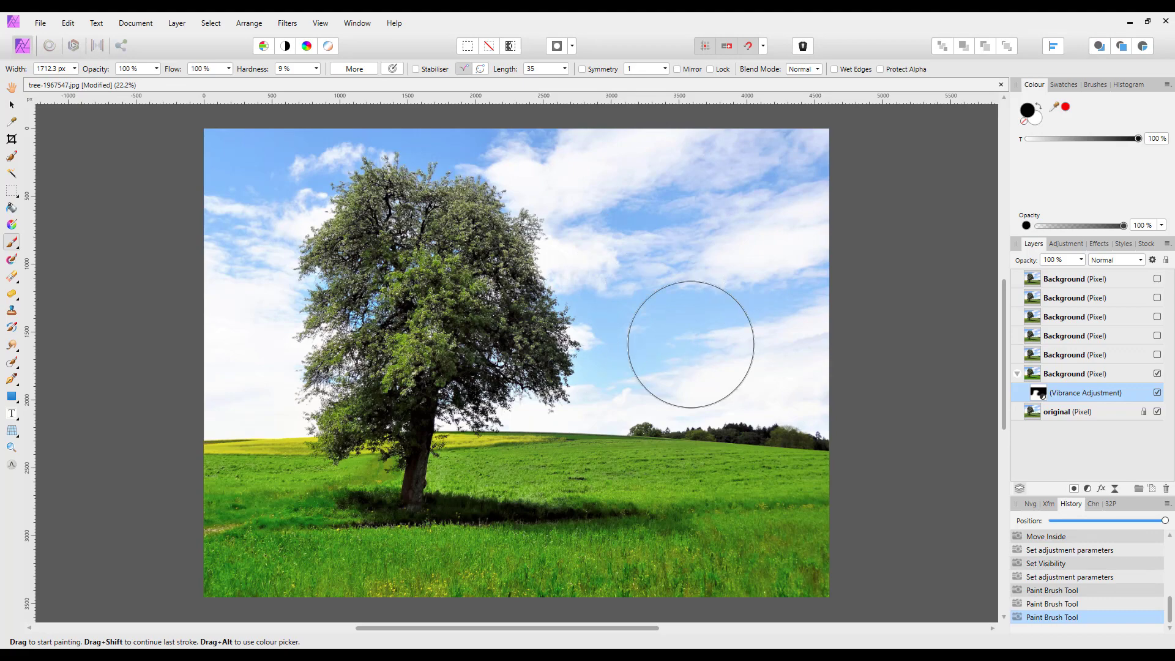
click(690, 344)
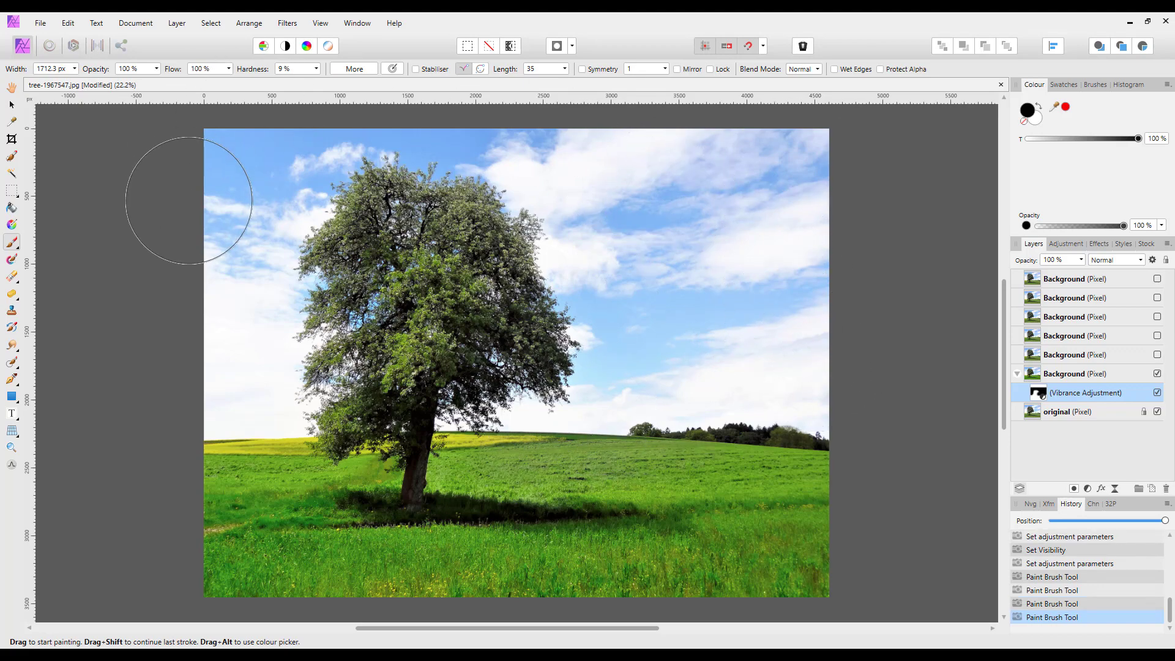
drag(188, 200, 197, 249)
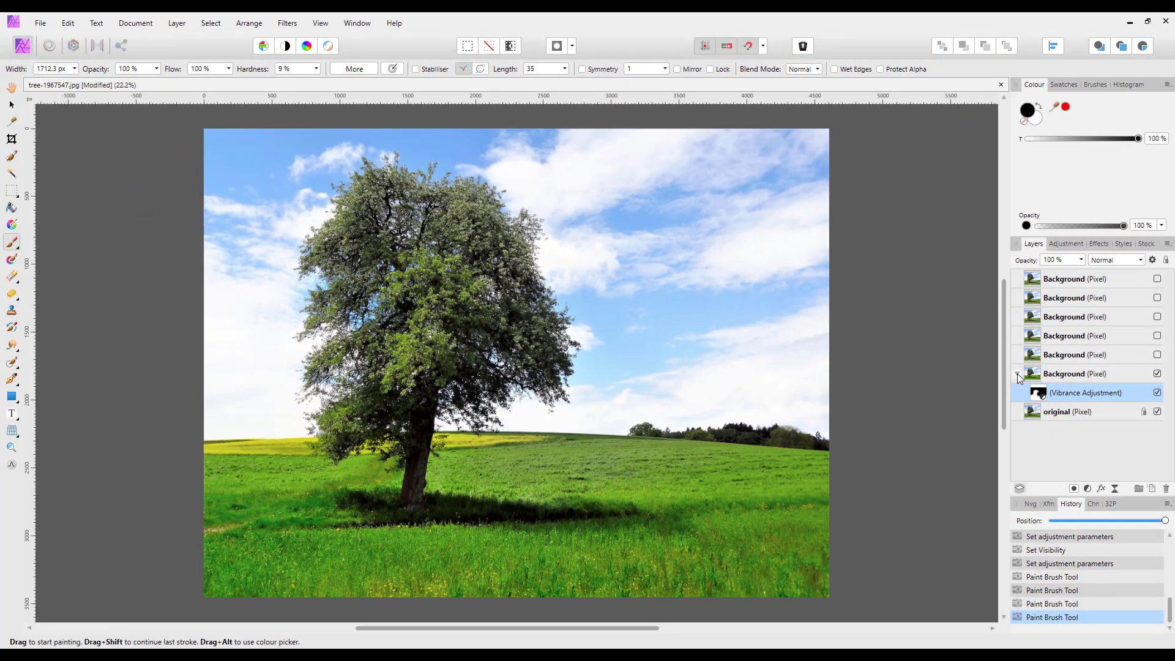
Collapse the Background copy holding the Vibrance adjustment, compare it with the original by toggling its visibility, and leave it hidden
click(1017, 374)
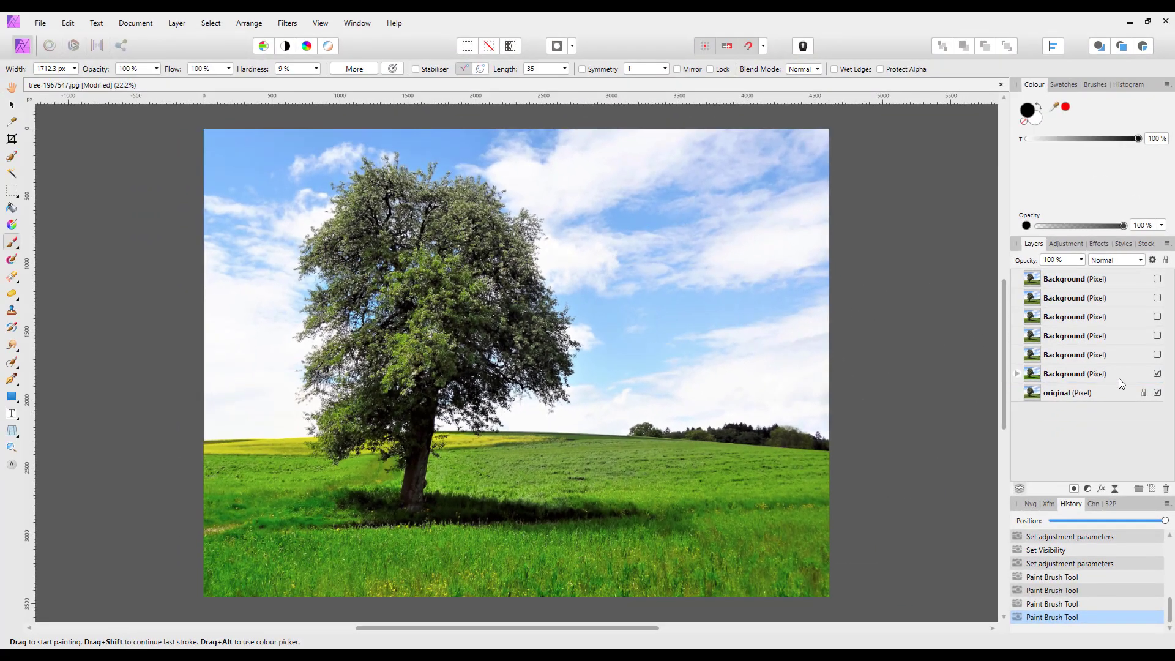
click(1157, 374)
click(1157, 374)
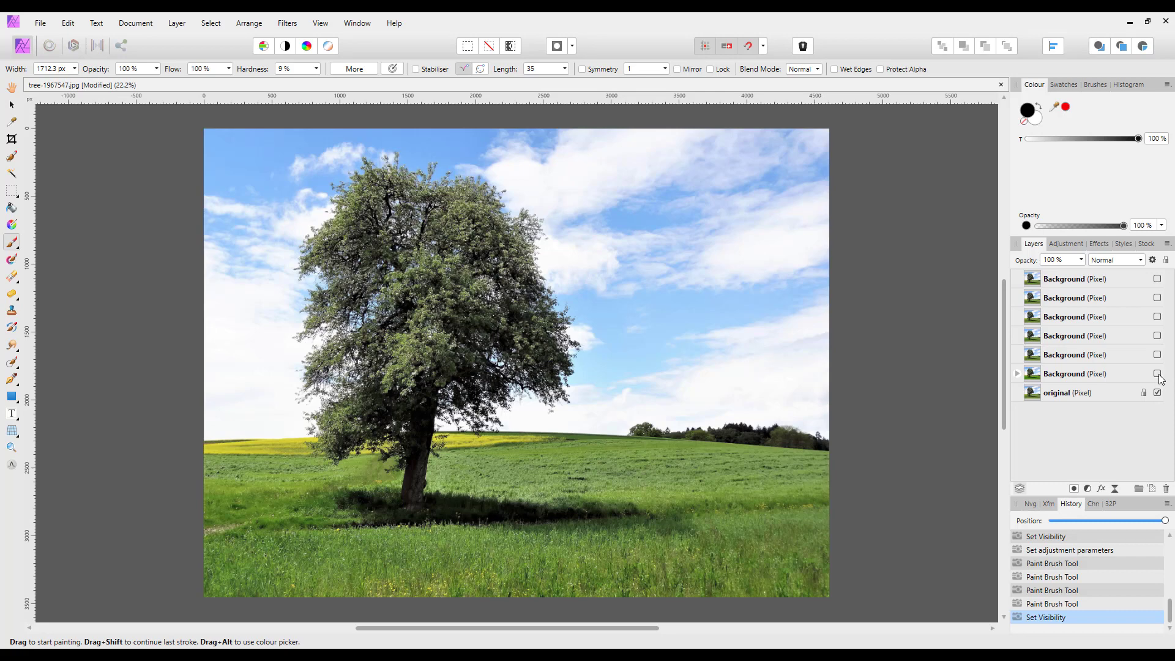
click(1158, 374)
click(1158, 374)
Rename the Background copy directly above the original layer as vibrance
double_click(1064, 375)
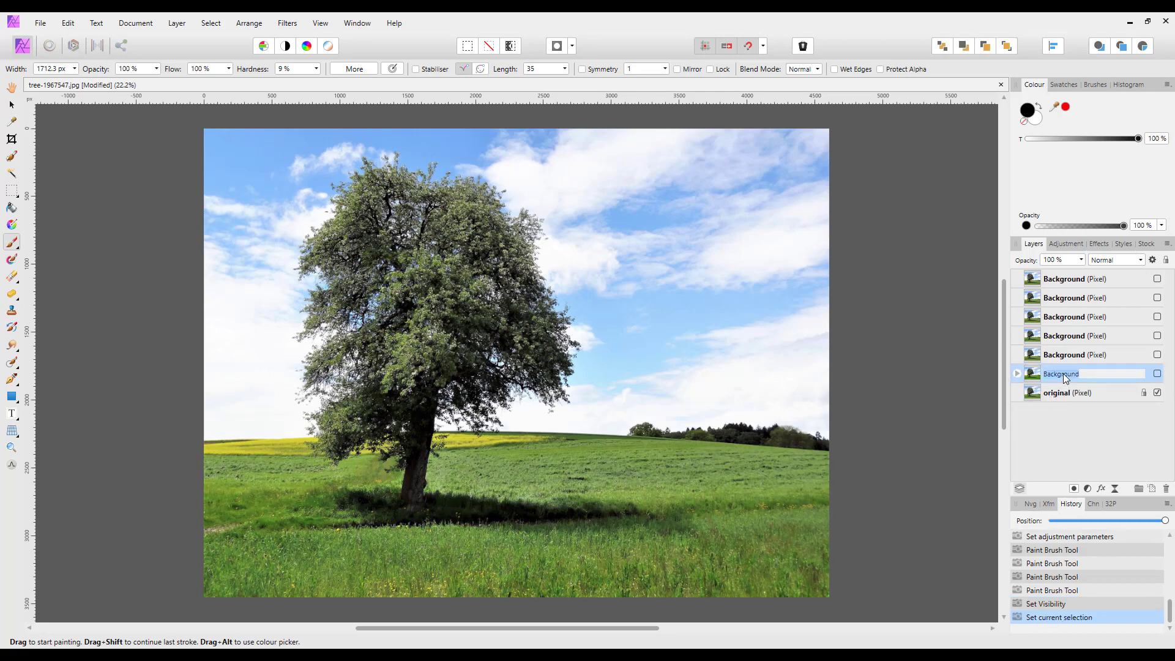
text(vibrance)
key(Return)
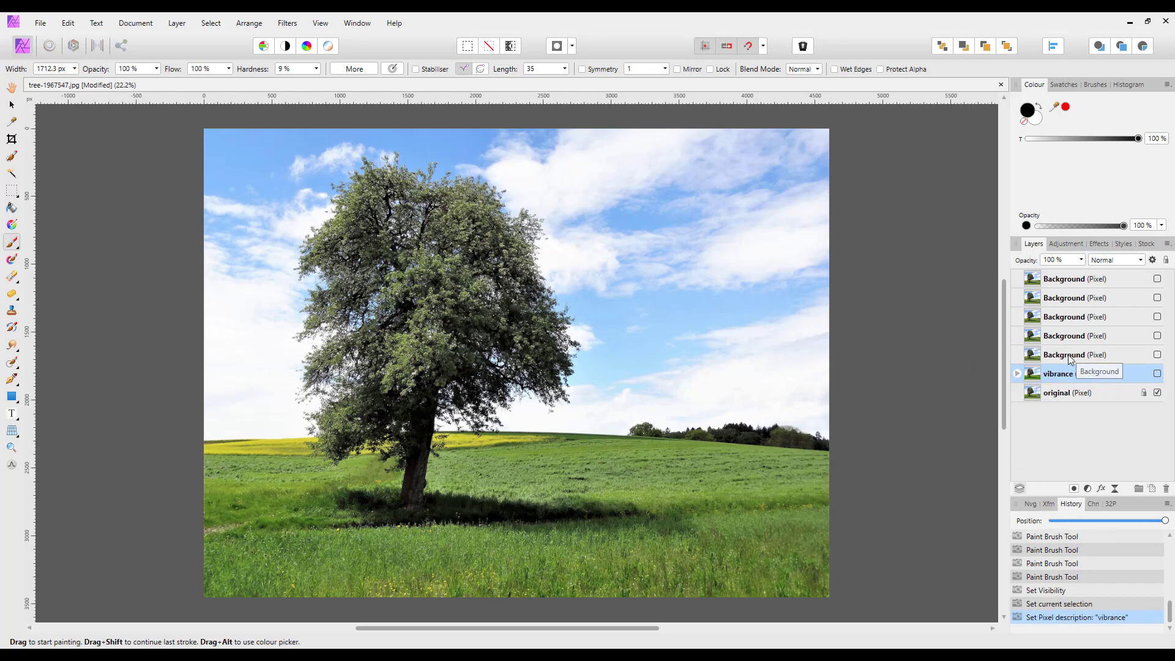
Make the Background copy above the vibrance layer visible and add an HSL adjustment to it
click(1134, 355)
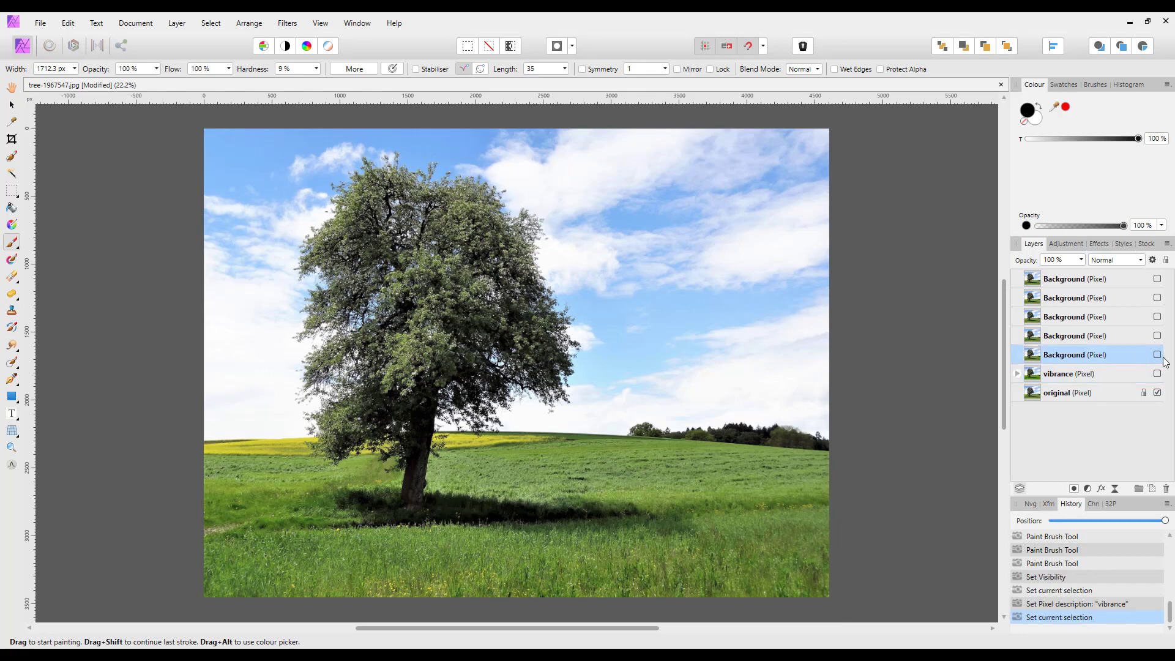
click(1158, 355)
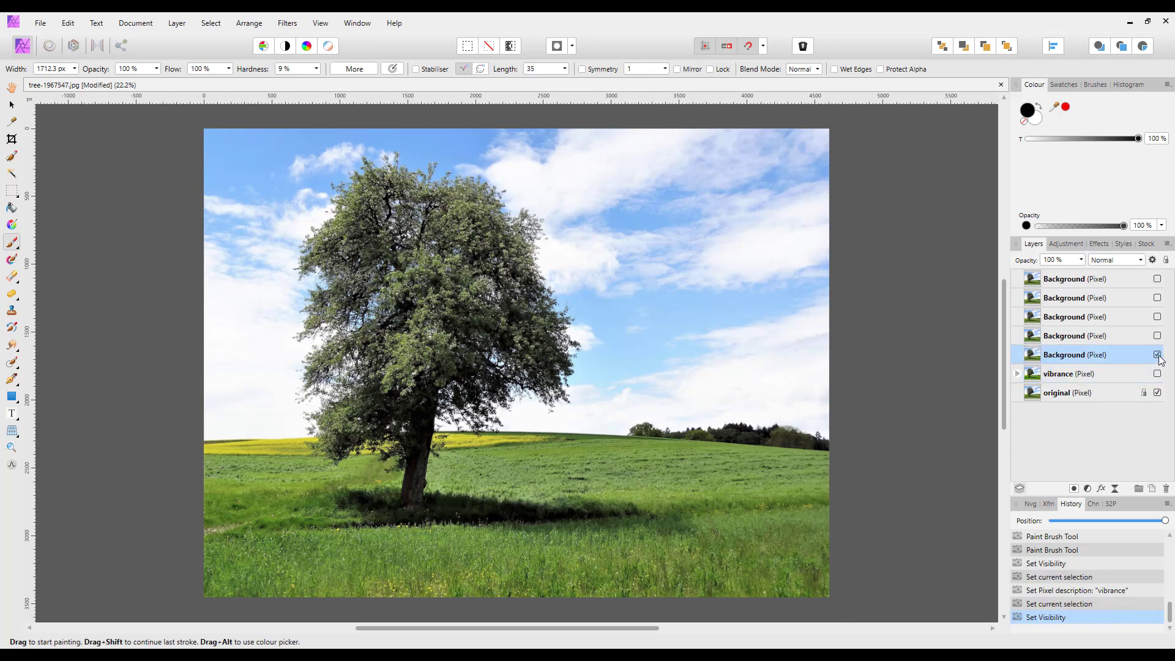
click(1089, 490)
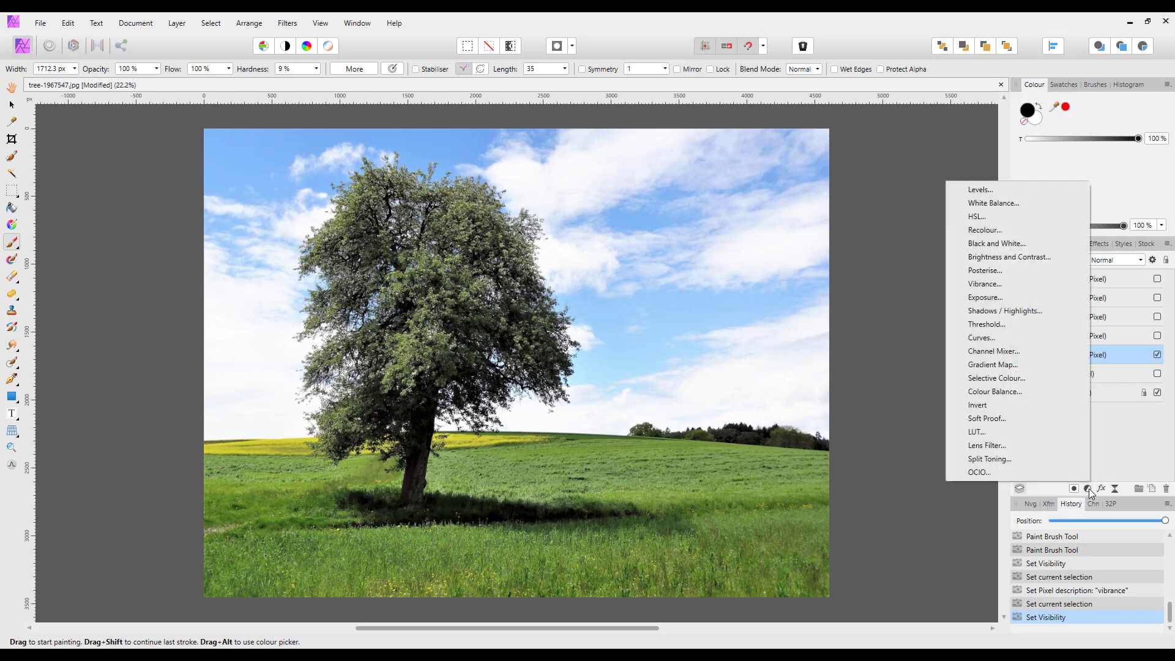
click(978, 218)
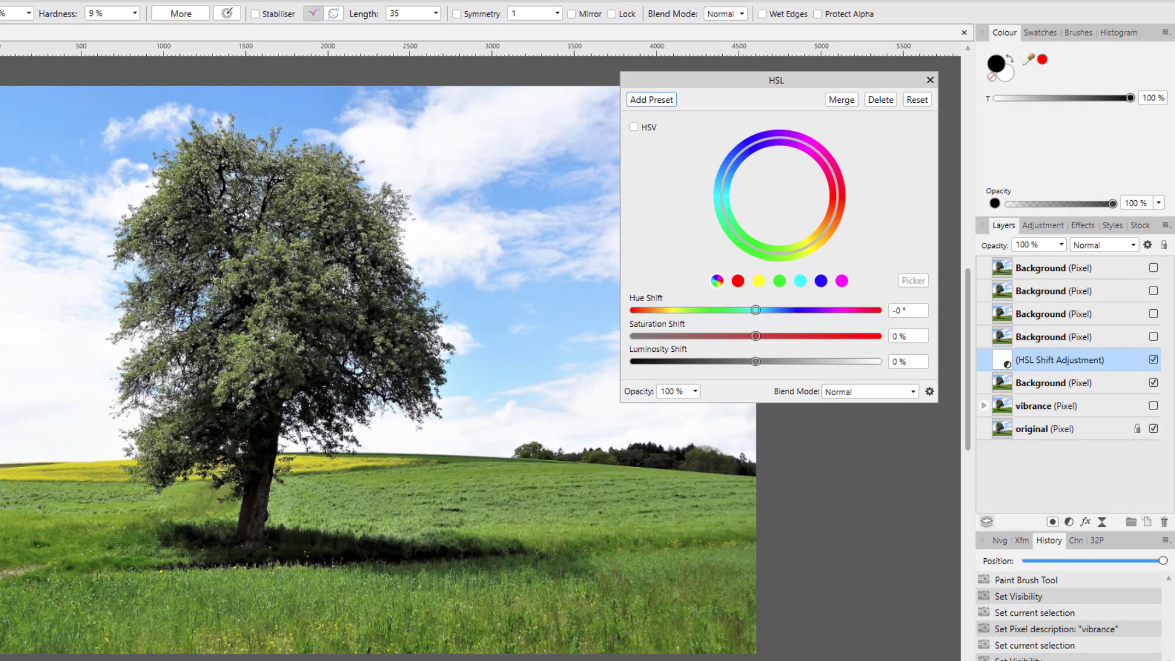
key(v)
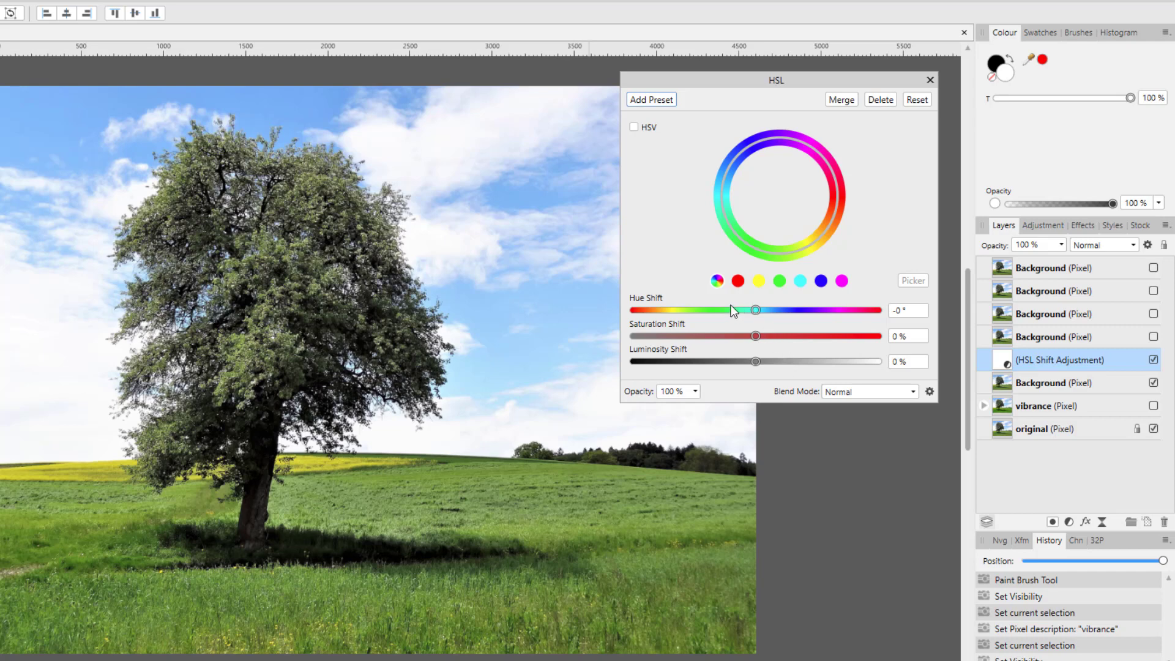
Restrict the HSL adjustment to a green range adjusted on the colour wheel and set its Saturation Shift to 100%
click(780, 281)
drag(796, 251, 788, 254)
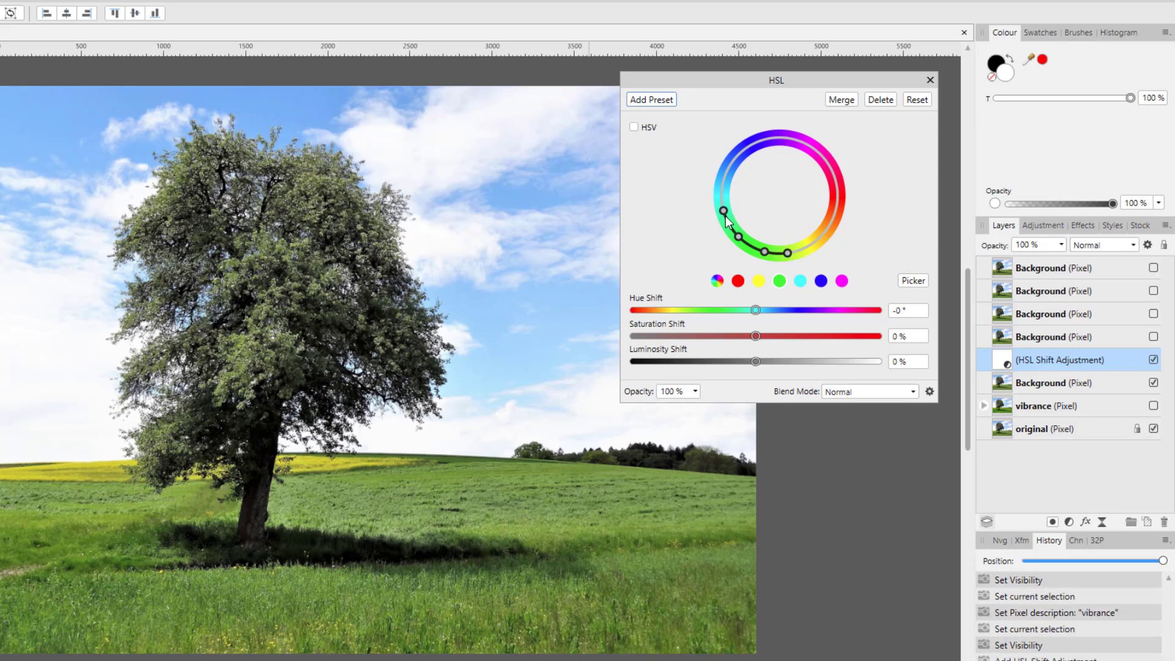
drag(724, 214, 757, 250)
drag(756, 337, 894, 344)
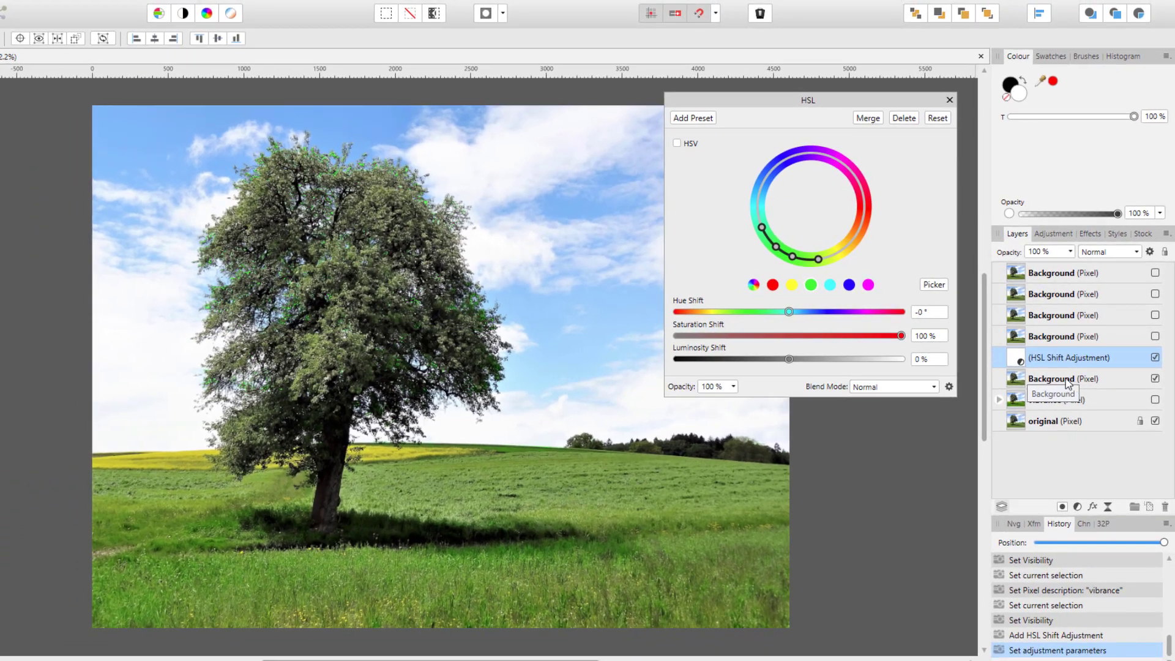
Nest the HSL adjustment in the visible Background copy with Move Inside and close its settings
click(147, 1)
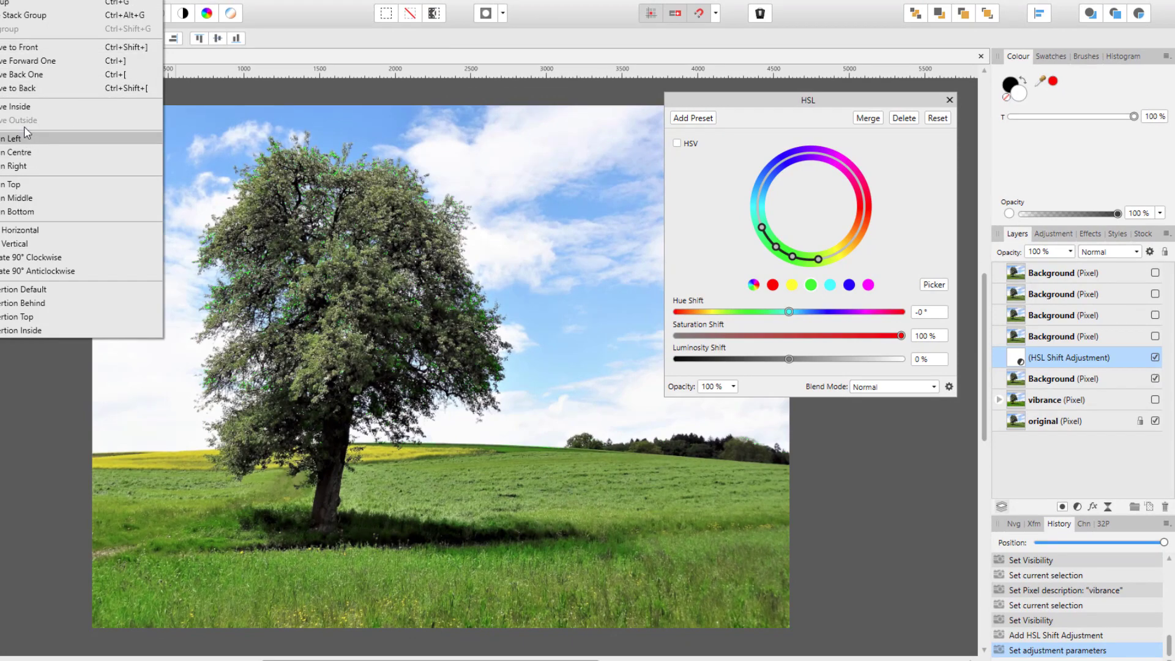
click(17, 109)
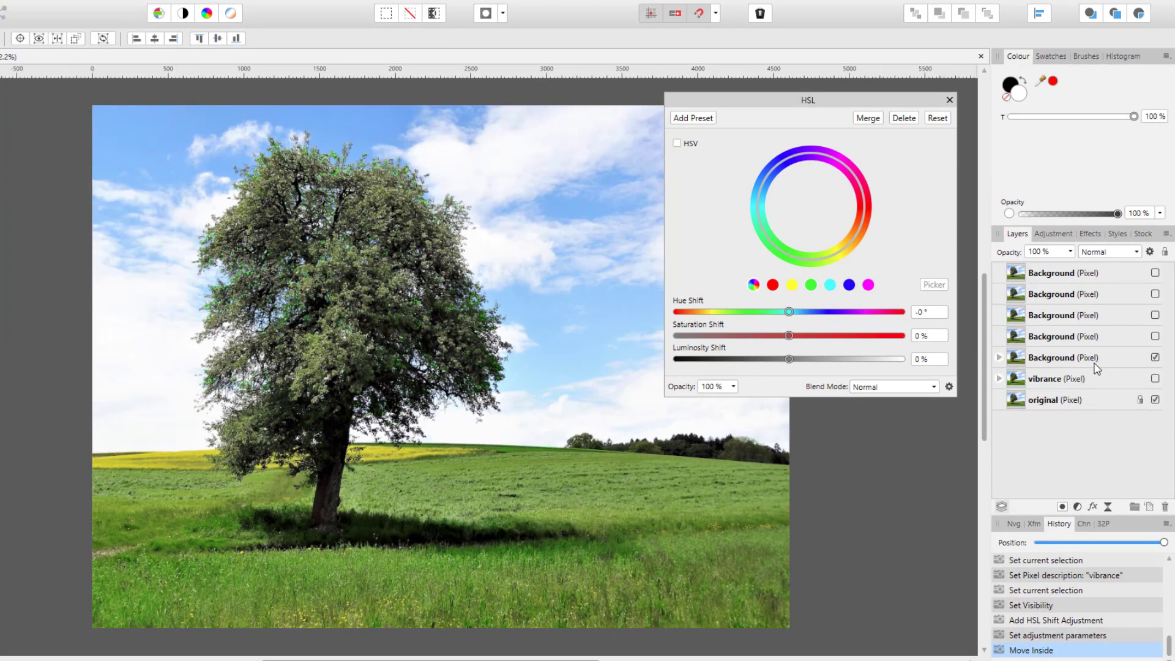
click(950, 100)
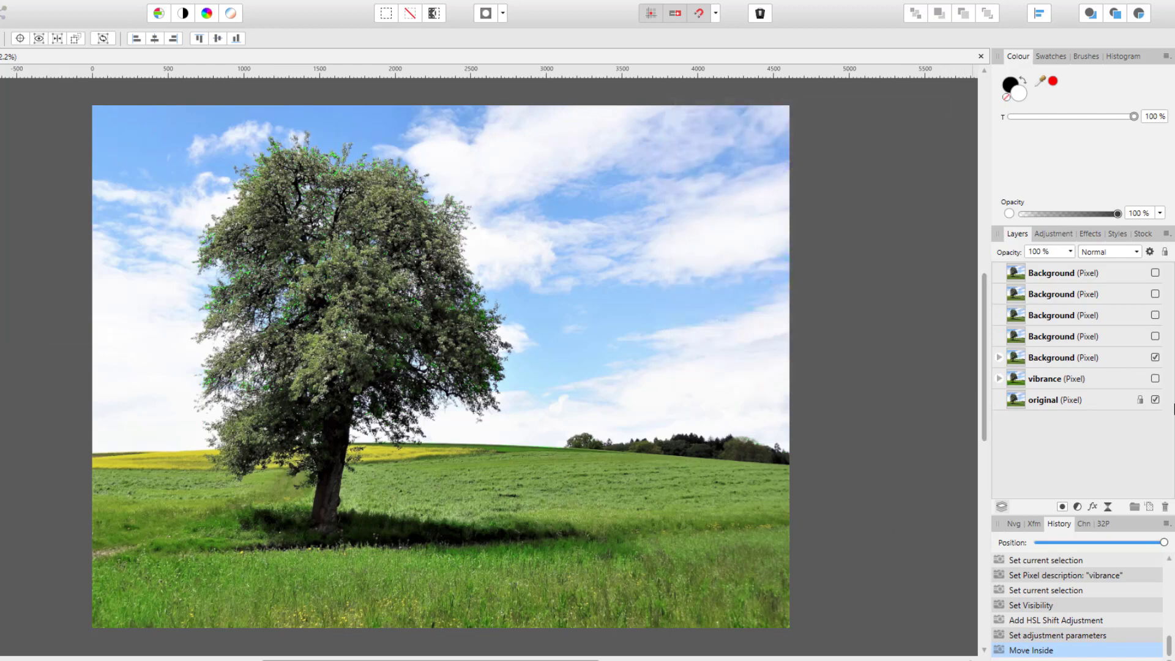
Toggle the visibility of the Background copy holding the HSL adjustment to compare it with the original
click(1156, 358)
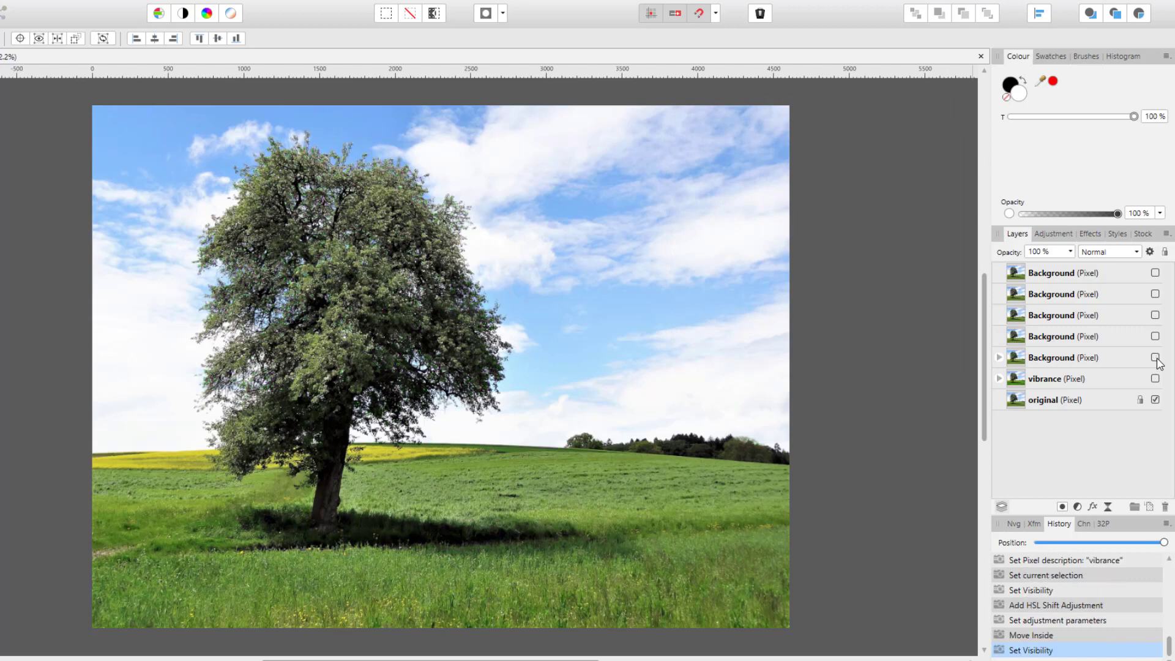
click(1156, 359)
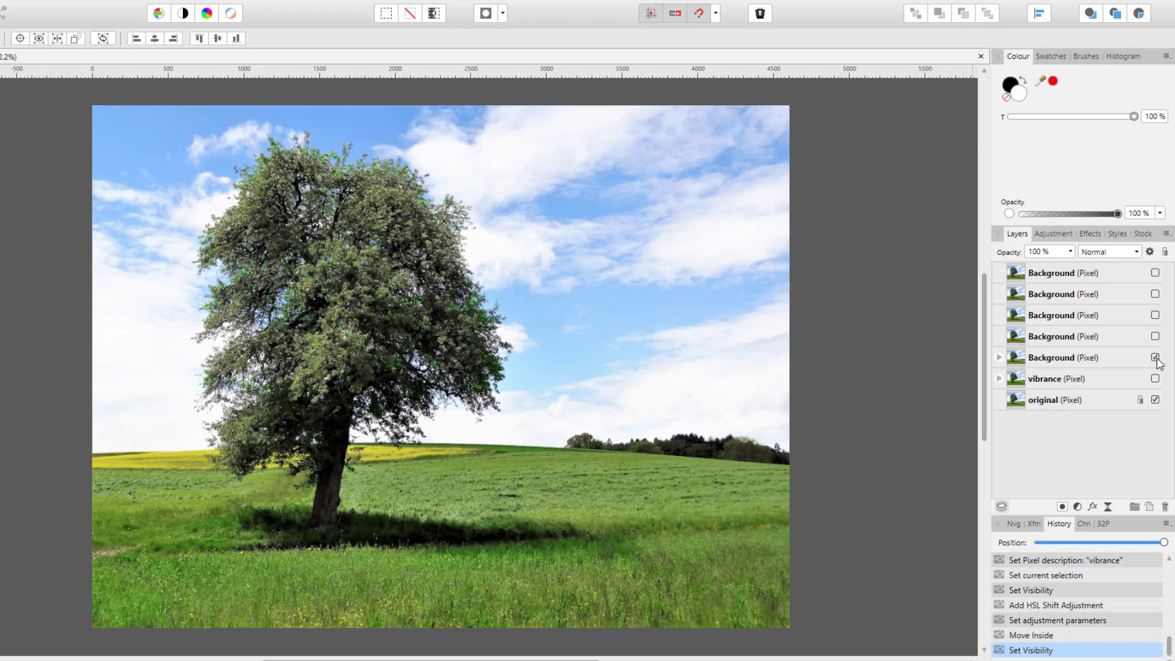
click(1156, 358)
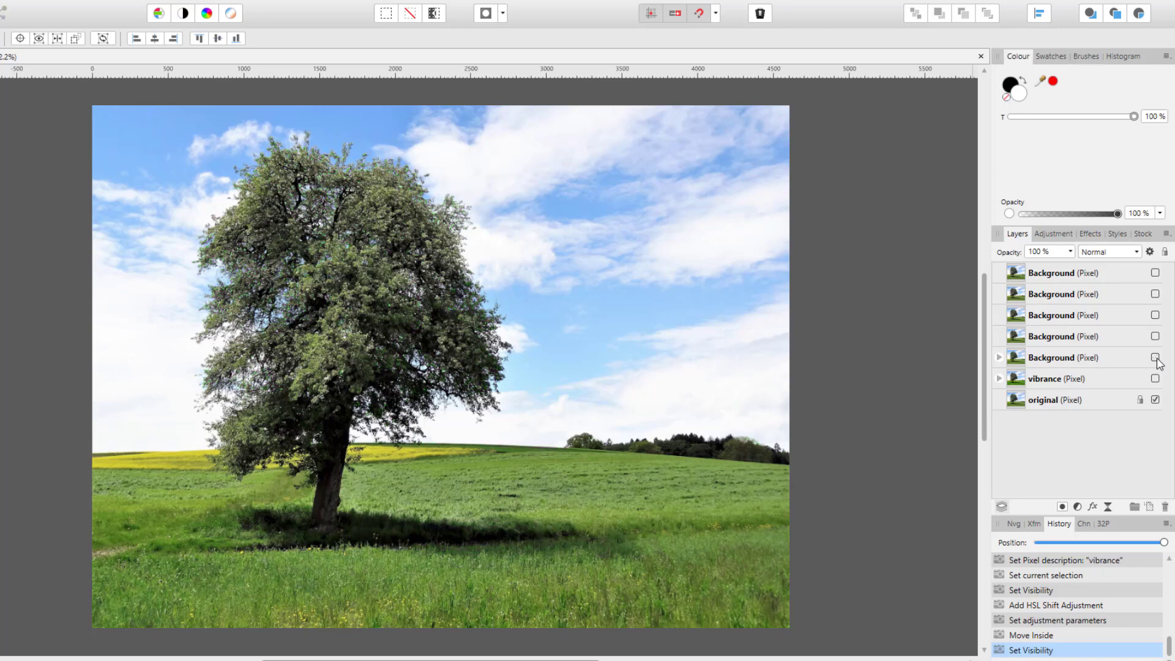
click(1156, 358)
Rename the Background copy containing the HSL adjustment as hsl
click(1063, 364)
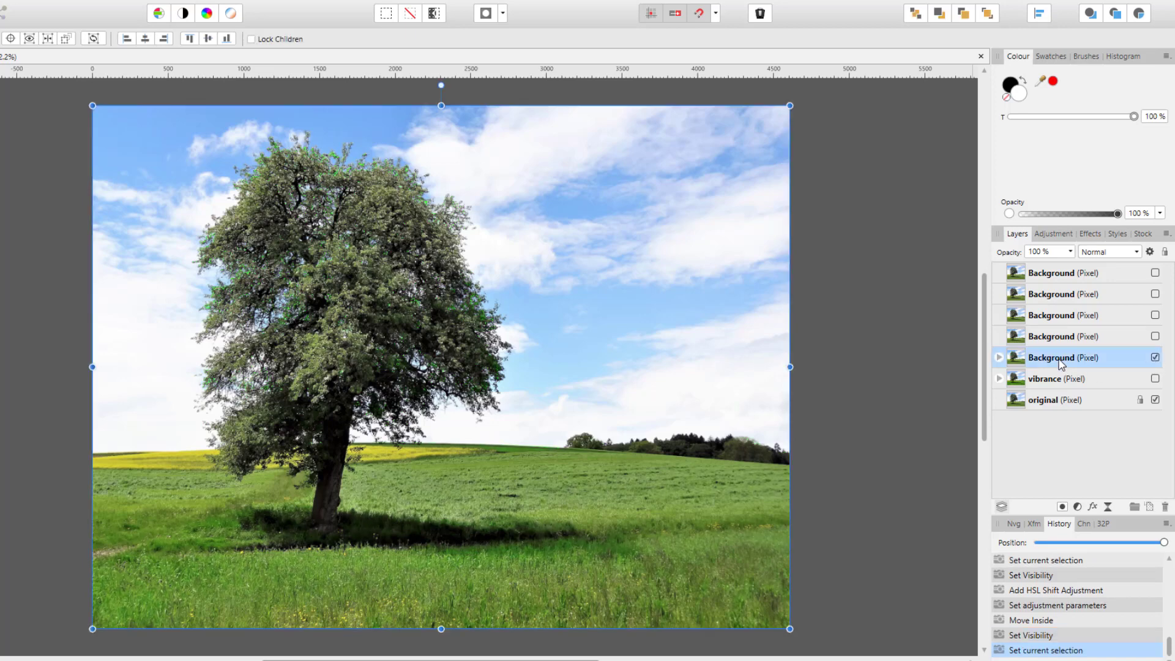
double_click(1062, 363)
text(hsl)
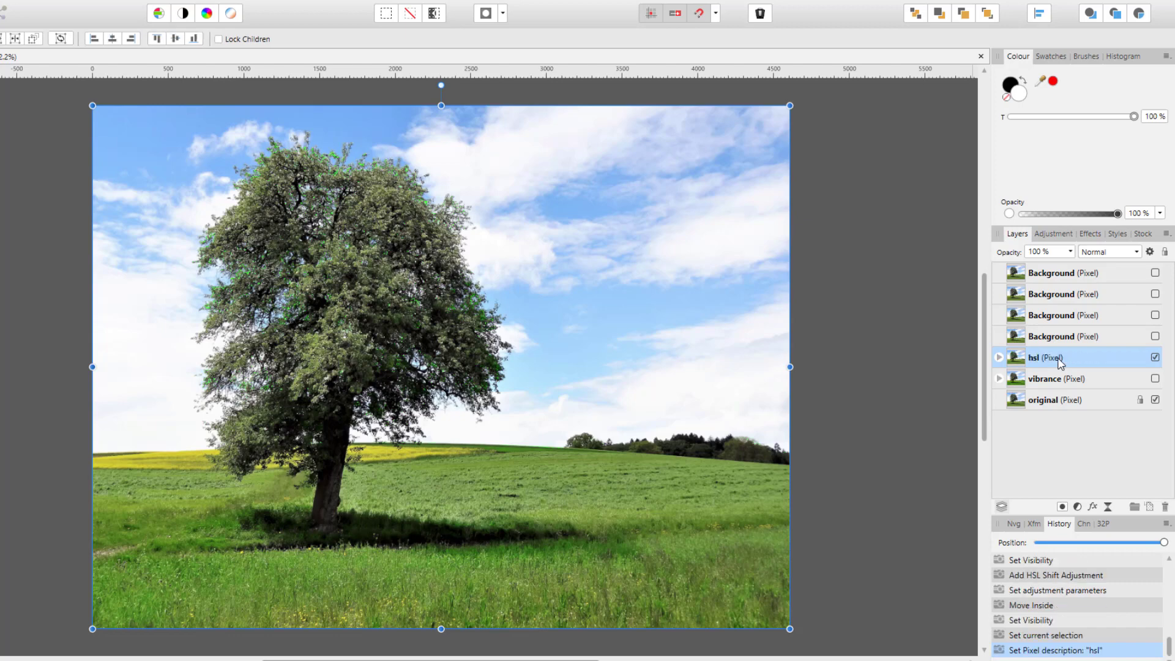
key(Return)
Inspect the adjustment nested in the hsl layer, collapsing the layer again, and hide that layer
click(999, 358)
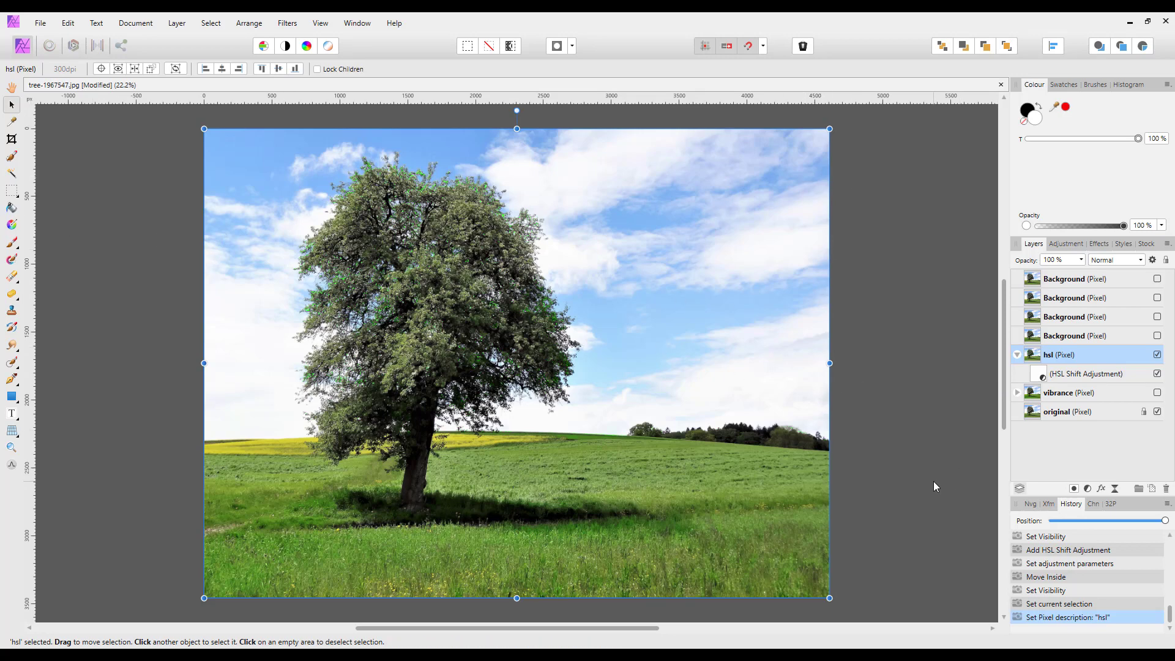
click(1018, 355)
click(1158, 355)
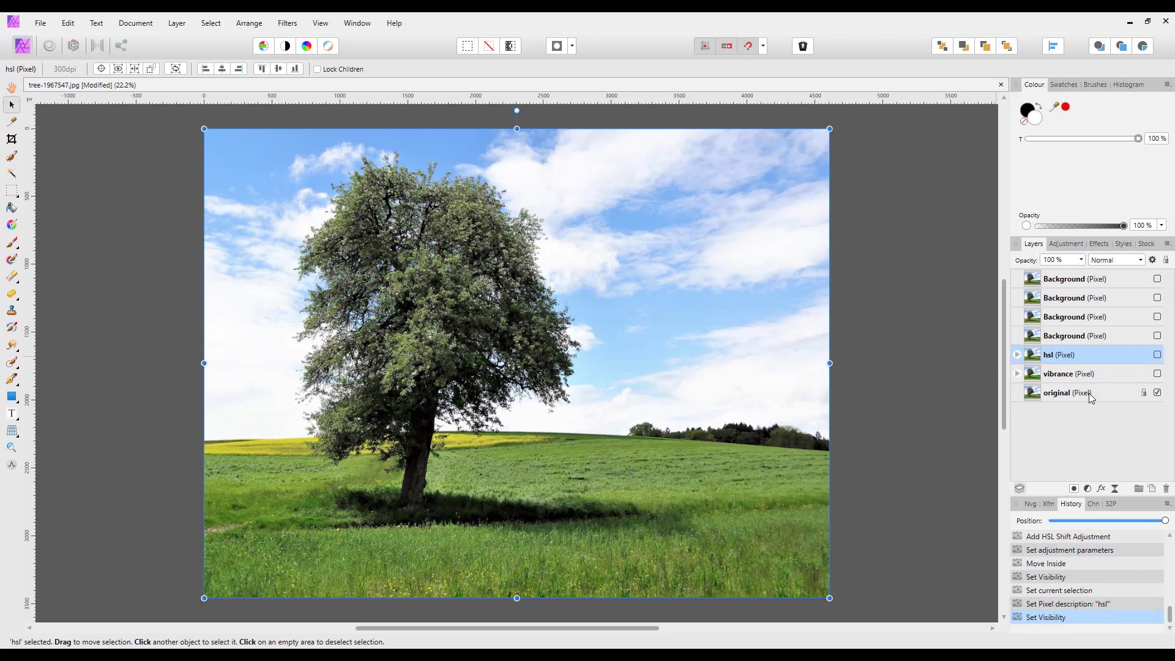
Show the Background copy above the hsl layer and nest a new Channel Mixer adjustment in it with Move Inside
click(1134, 337)
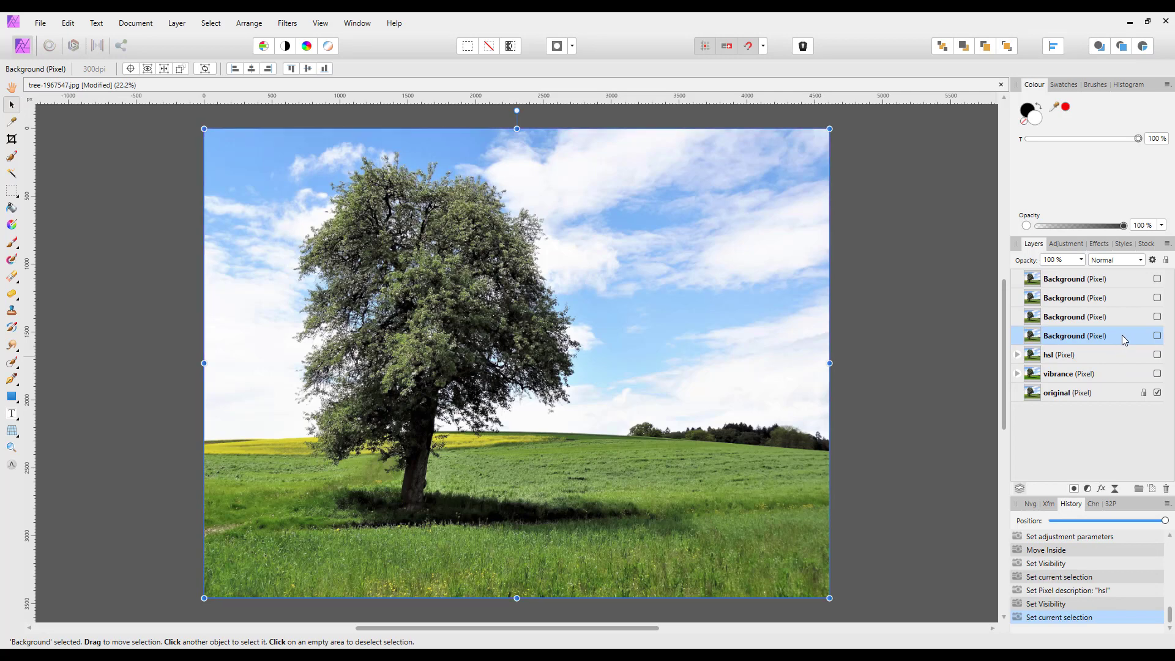
click(1157, 336)
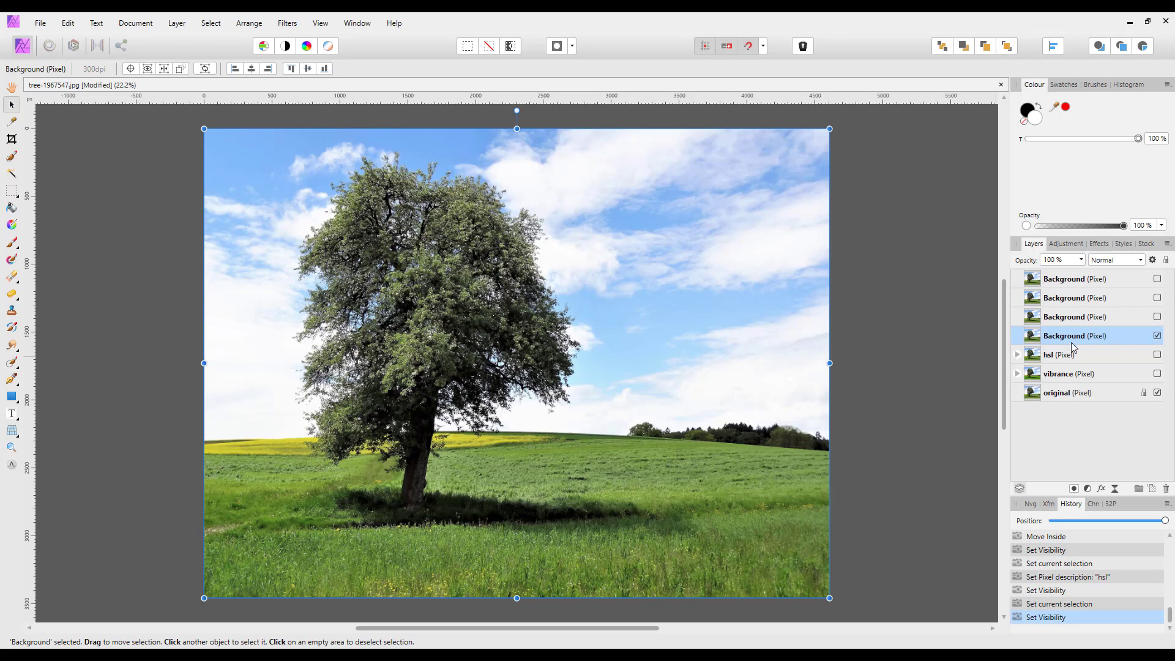
click(1088, 488)
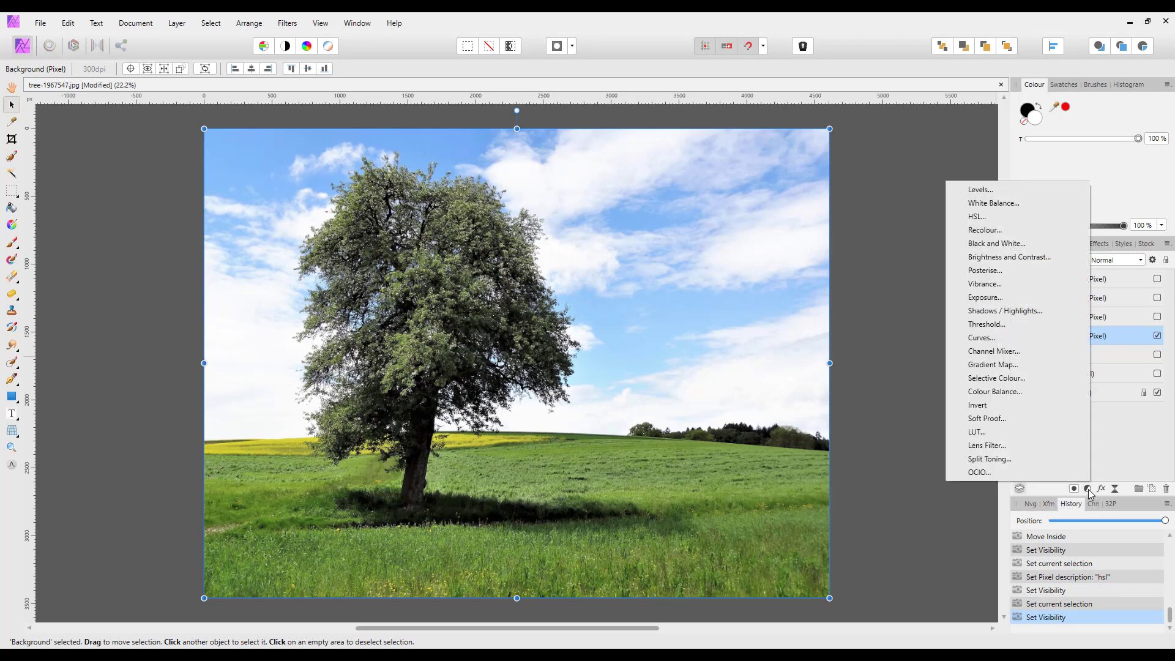
click(972, 353)
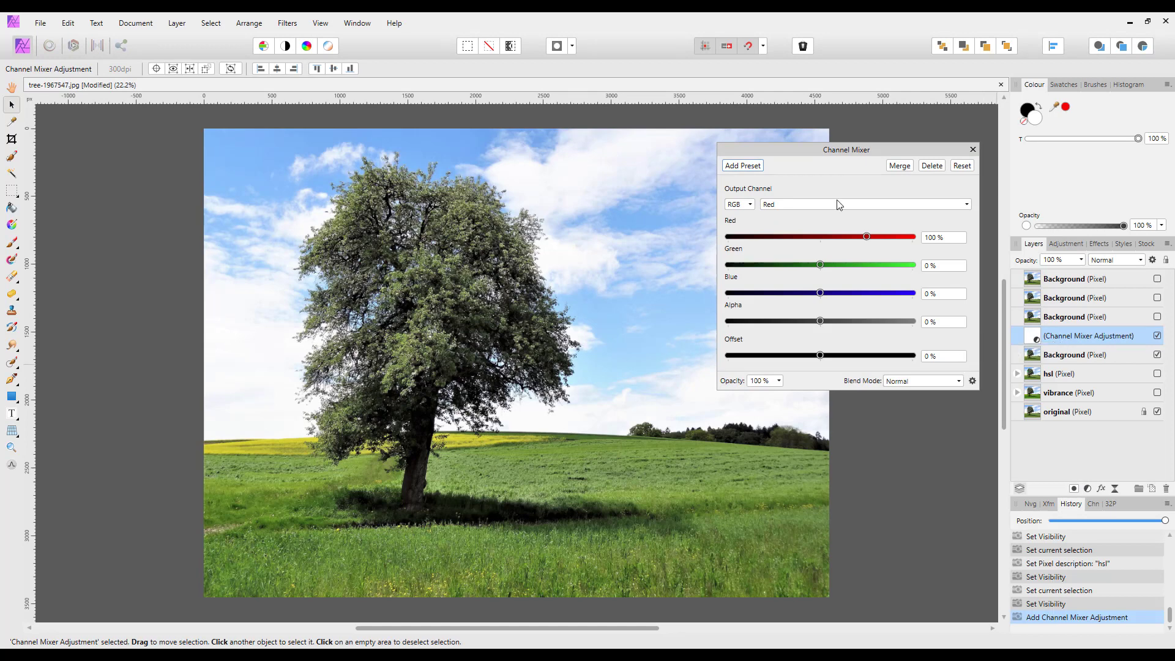
click(244, 28)
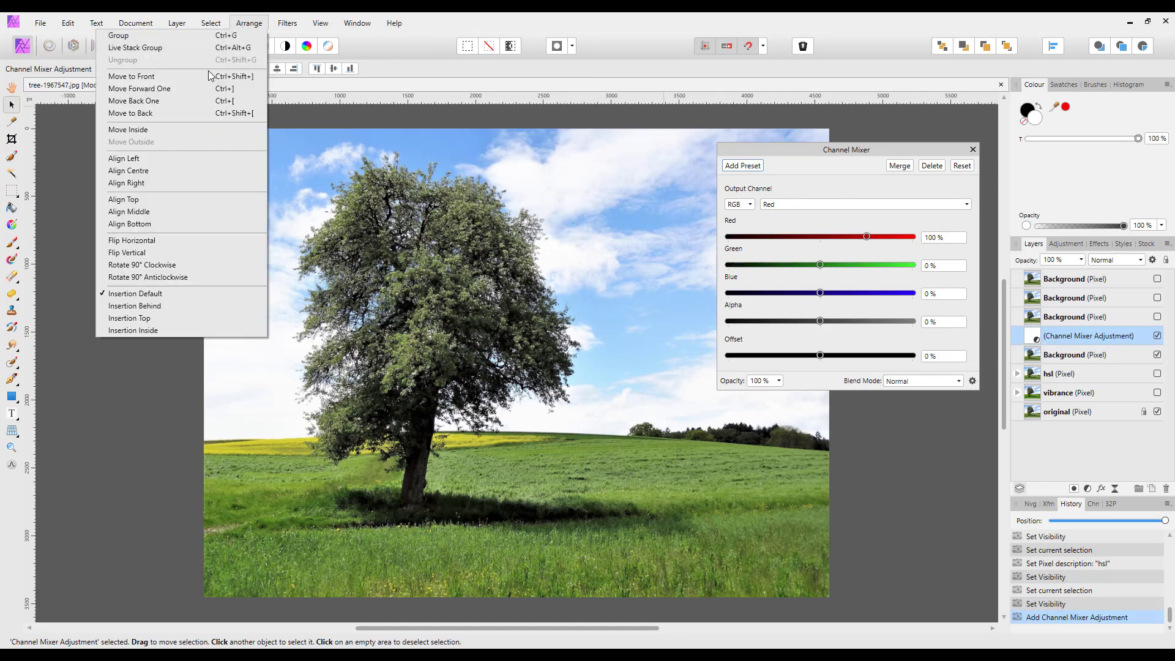
click(126, 130)
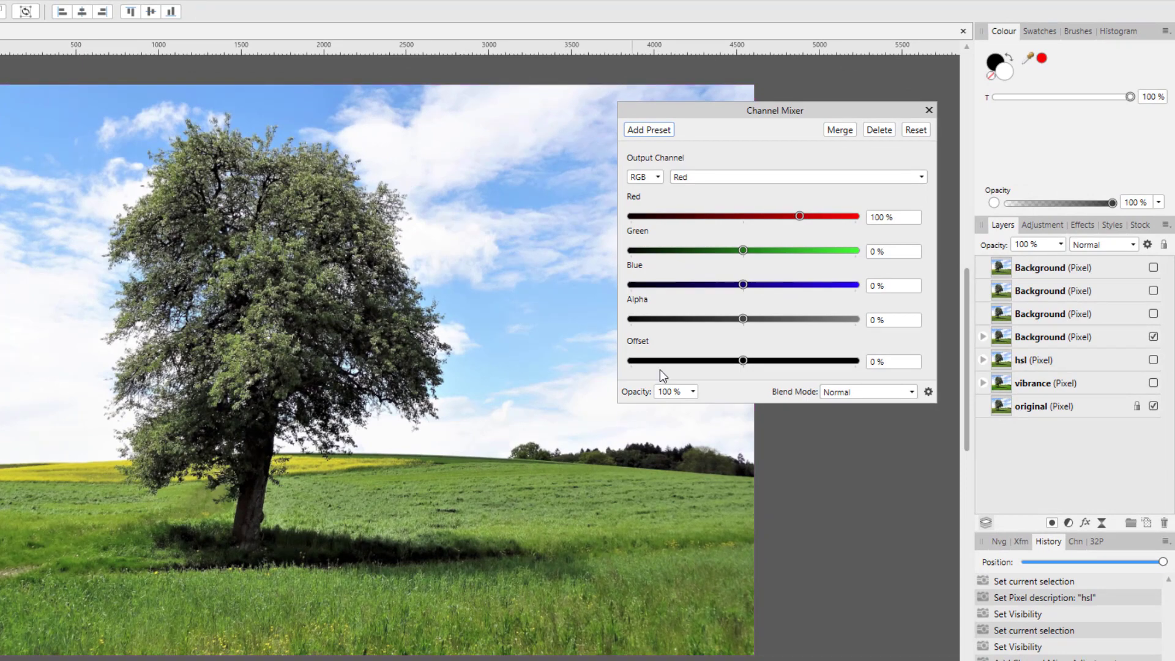
In the Channel Mixer, choose Blue as the output channel and set its Blue value to 51 %
click(921, 177)
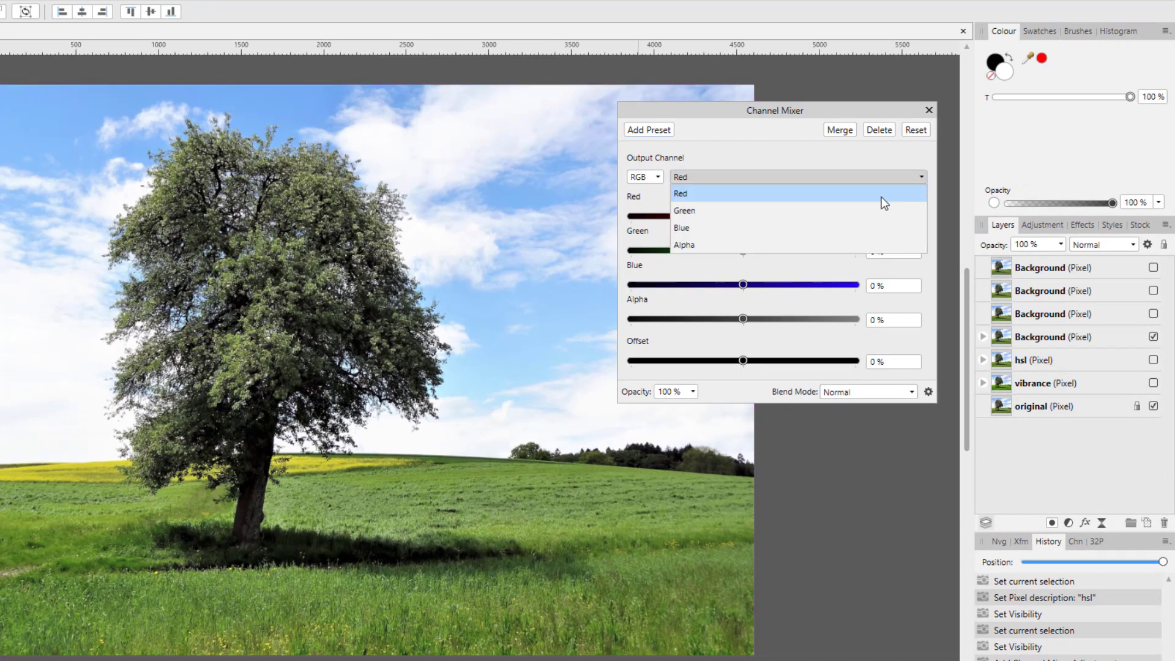
click(732, 233)
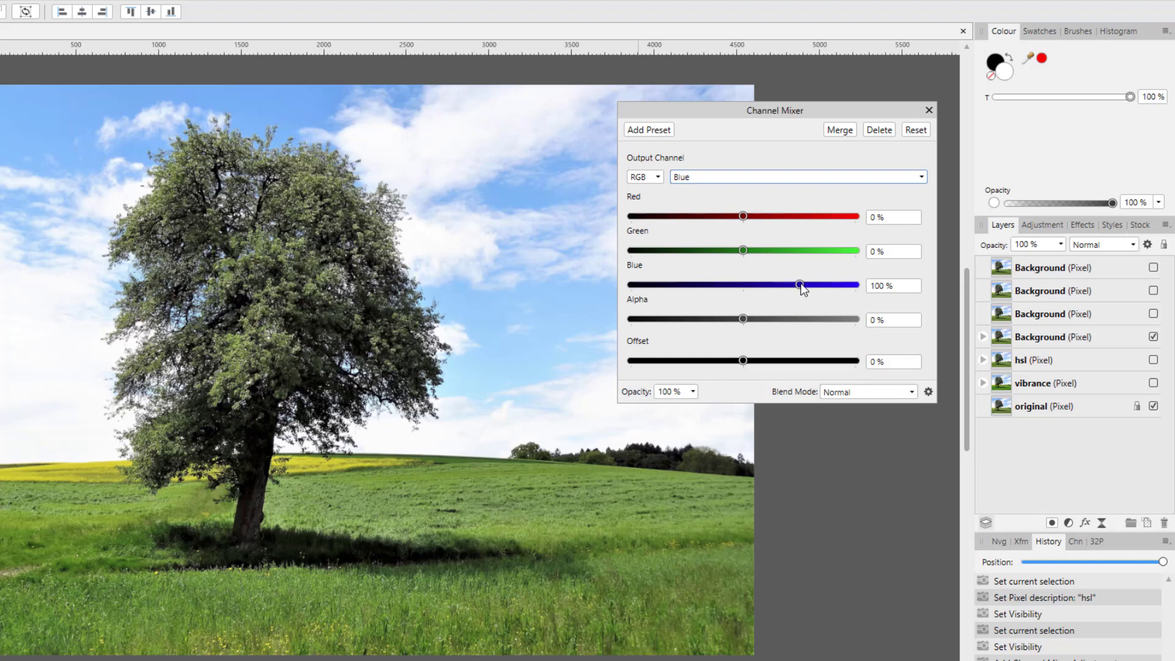
drag(801, 283, 772, 285)
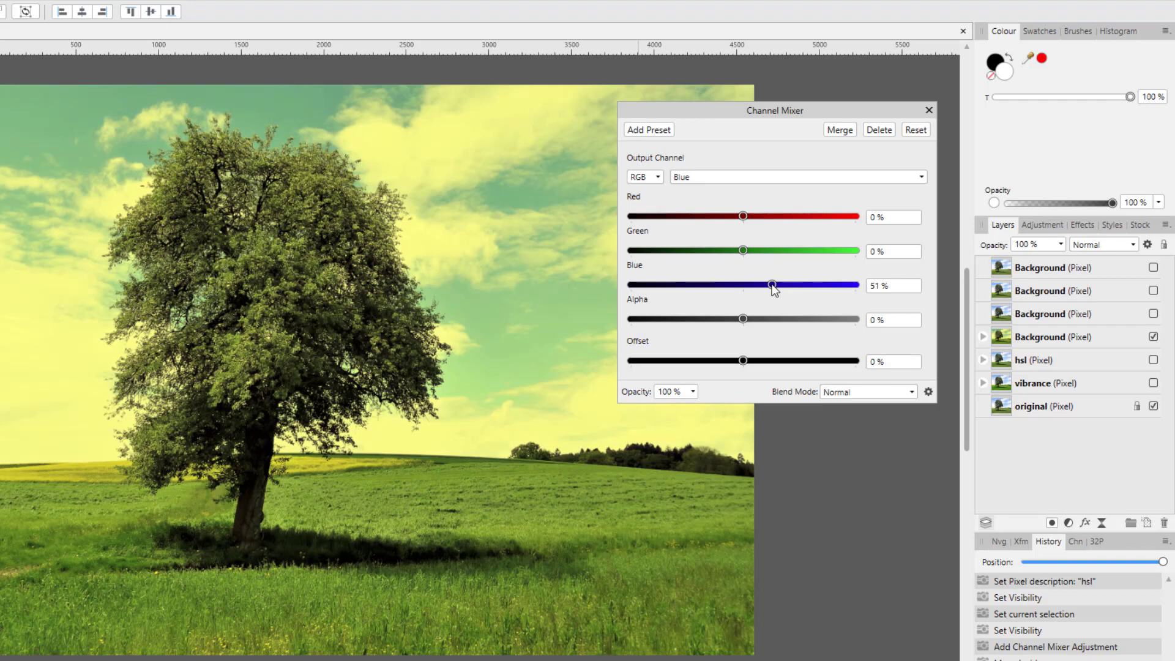
click(928, 110)
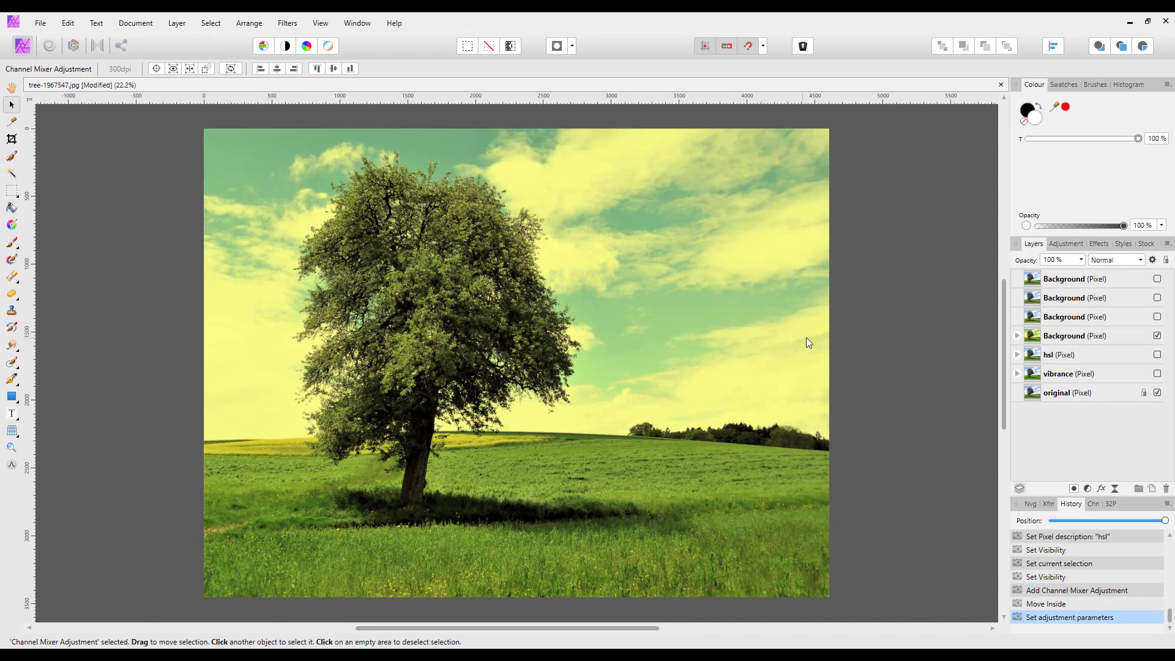
Paint black on the nested Channel Mixer adjustment over most of the sky to mask out its yellow tint
click(1017, 335)
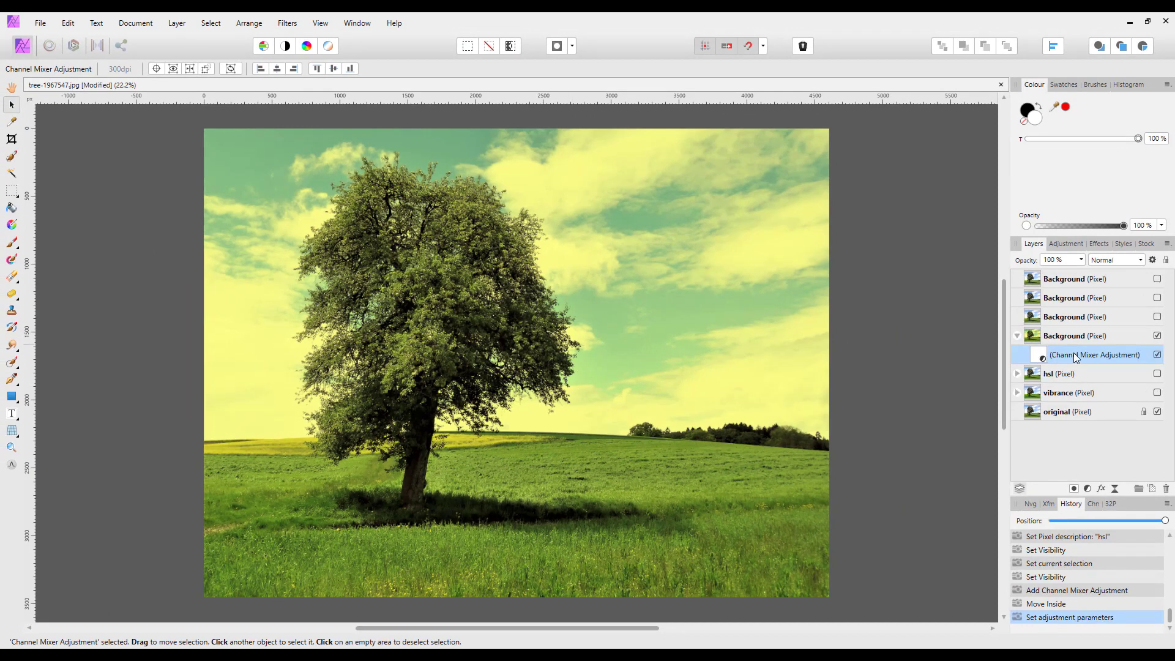
click(11, 244)
click(764, 235)
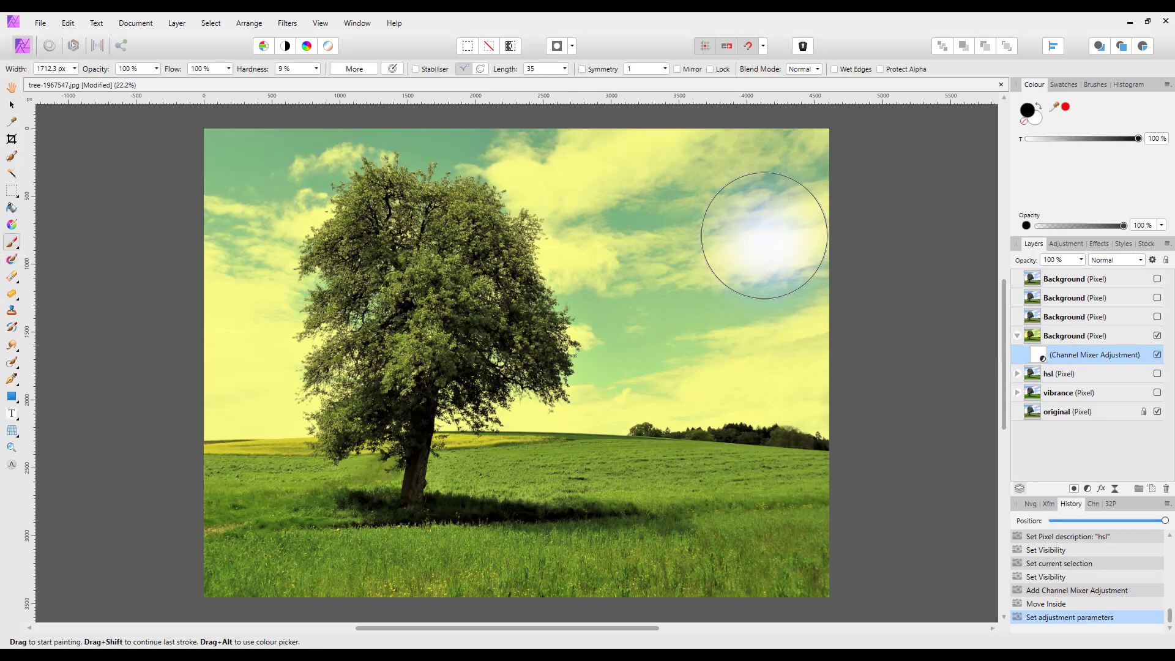
mouse_move(764, 236)
mouse_down()
mouse_move(794, 178)
mouse_move(830, 193)
mouse_move(693, 150)
mouse_move(578, 147)
mouse_move(673, 193)
mouse_move(777, 348)
mouse_move(539, 68)
mouse_move(527, 106)
mouse_move(436, 134)
mouse_move(355, 126)
mouse_move(328, 138)
mouse_move(254, 181)
mouse_move(211, 252)
mouse_move(208, 232)
mouse_move(300, 158)
mouse_move(307, 169)
mouse_move(227, 370)
mouse_move(262, 407)
mouse_move(268, 360)
mouse_move(286, 352)
mouse_move(277, 400)
mouse_move(298, 347)
mouse_move(285, 304)
mouse_move(257, 278)
mouse_move(257, 374)
mouse_move(255, 281)
mouse_up()
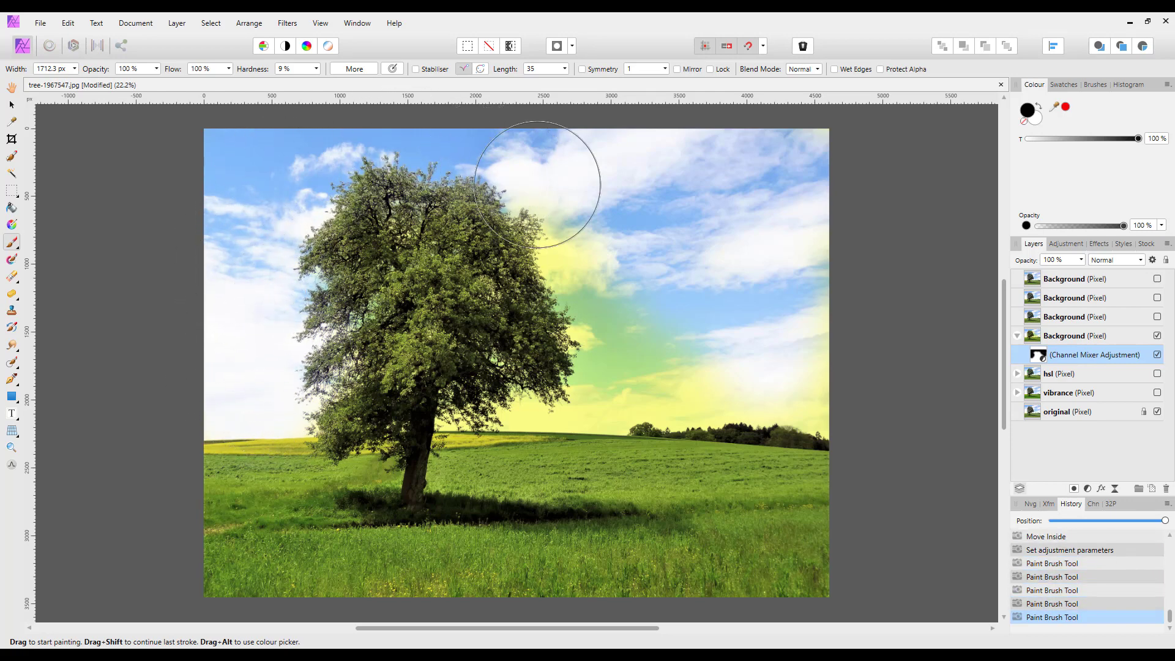
mouse_move(537, 185)
mouse_down()
mouse_move(625, 345)
mouse_move(595, 258)
mouse_move(640, 335)
mouse_move(788, 341)
mouse_move(789, 392)
mouse_move(816, 381)
mouse_move(713, 359)
mouse_move(779, 368)
mouse_move(817, 423)
mouse_move(630, 398)
mouse_up()
Reduce the brush width to 759.7 px and mask the tint from the remaining sky near the horizon, tree edges and image corners
key(bracketleft)
key(bracketleft)
key(bracketleft)
key(bracketleft)
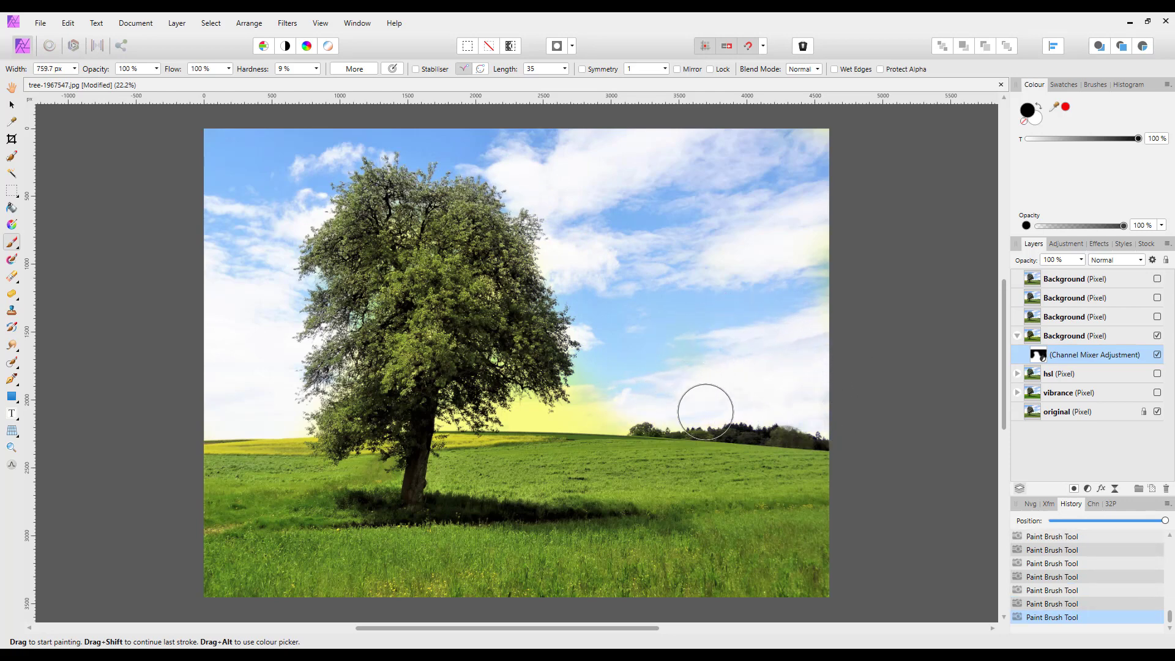
mouse_move(706, 411)
mouse_down()
mouse_move(461, 410)
mouse_move(546, 325)
mouse_move(487, 316)
mouse_up()
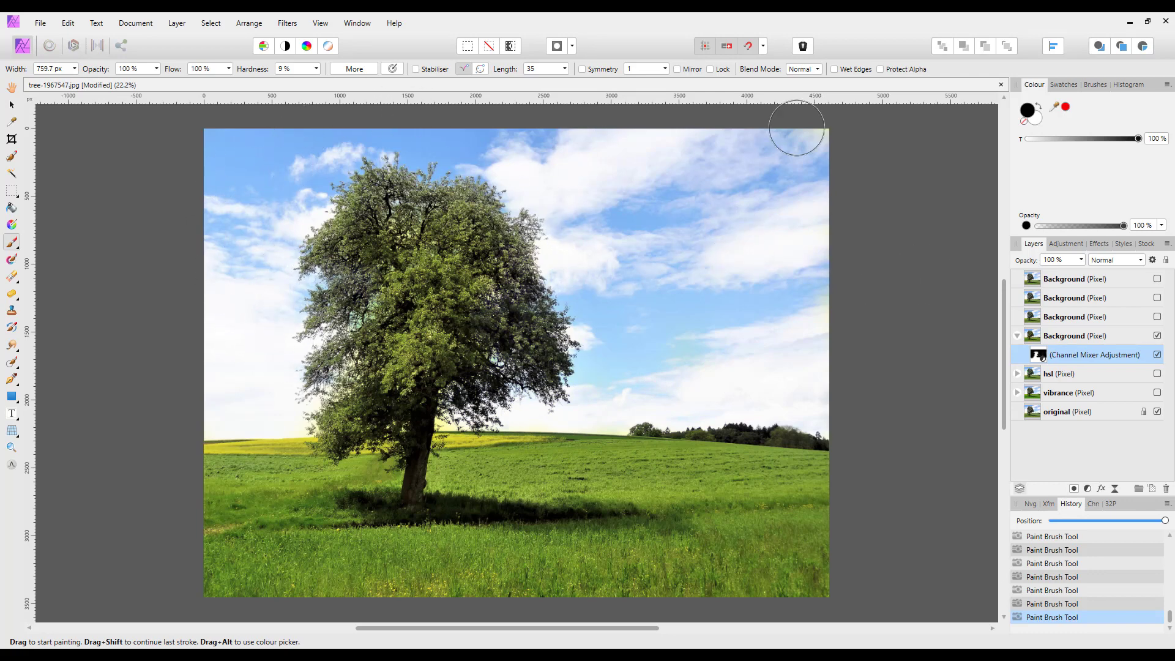
drag(125, 248, 57, 401)
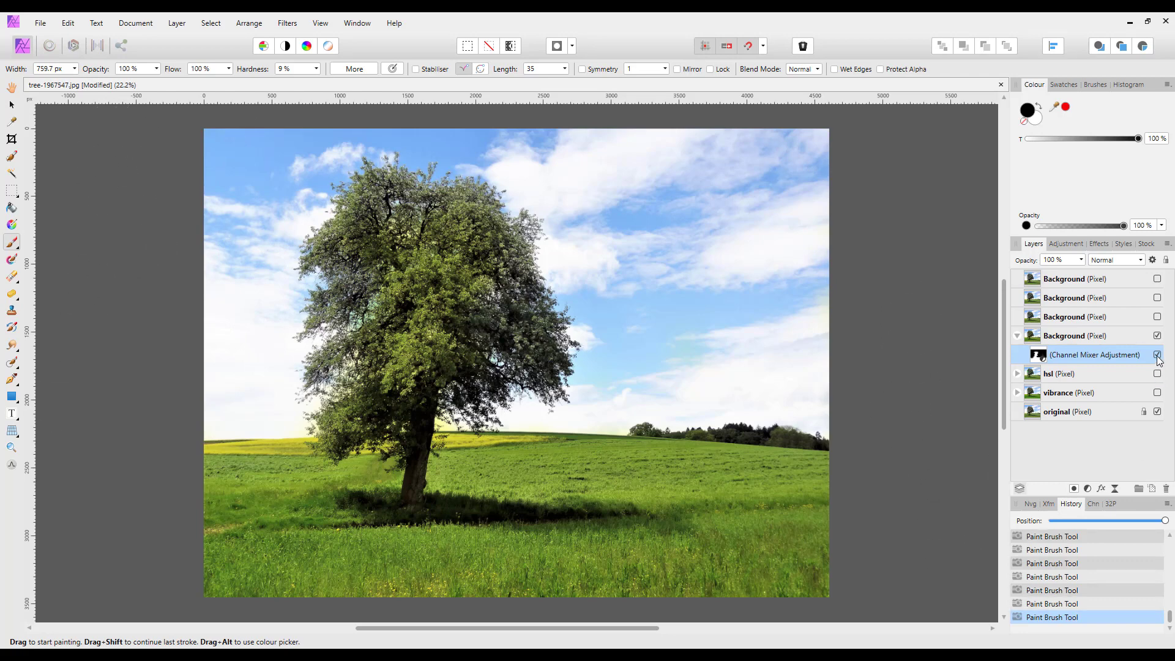
Toggle the visibility of the Background copy holding the Channel Mixer adjustment to compare it with the original
click(1158, 336)
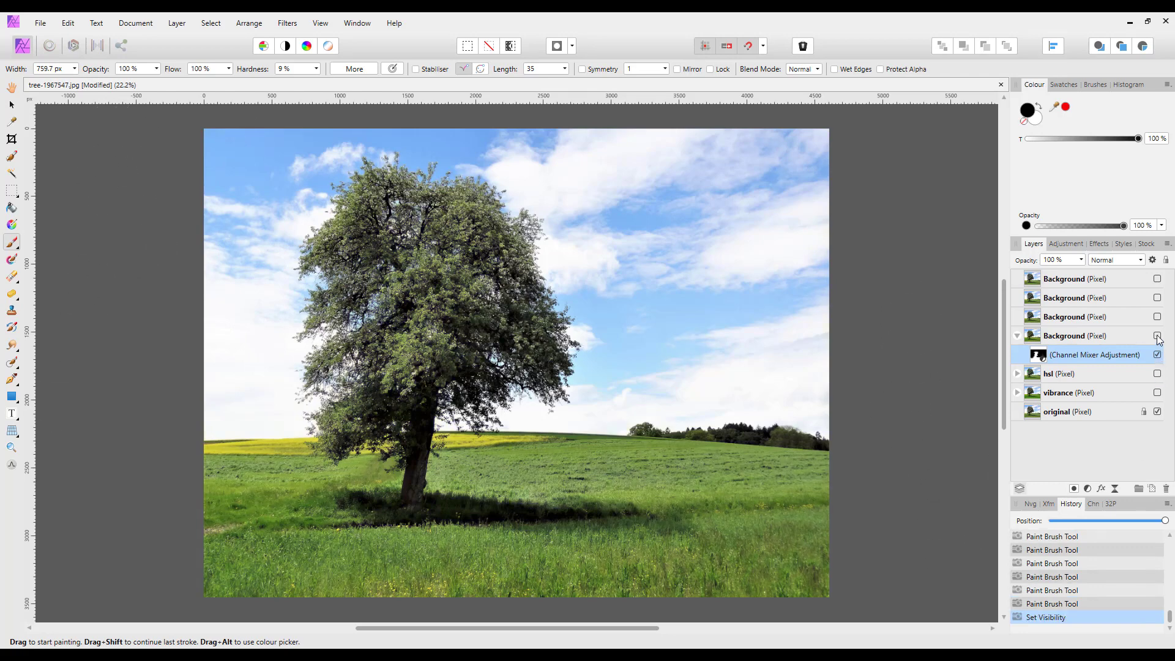
click(1158, 336)
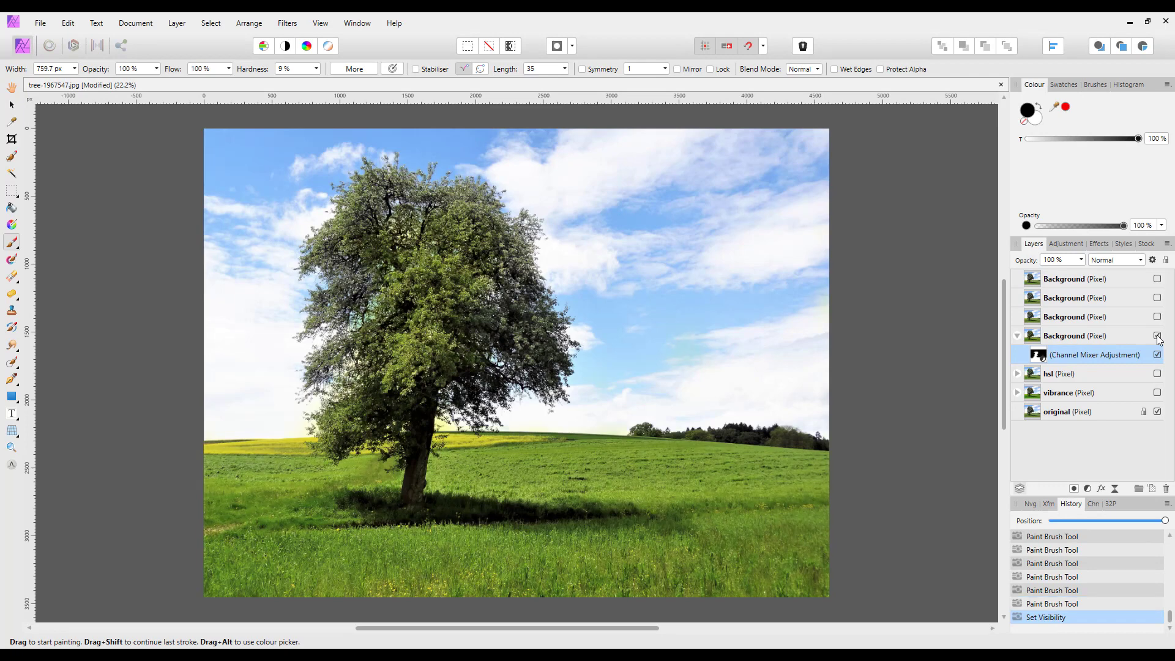
click(1158, 336)
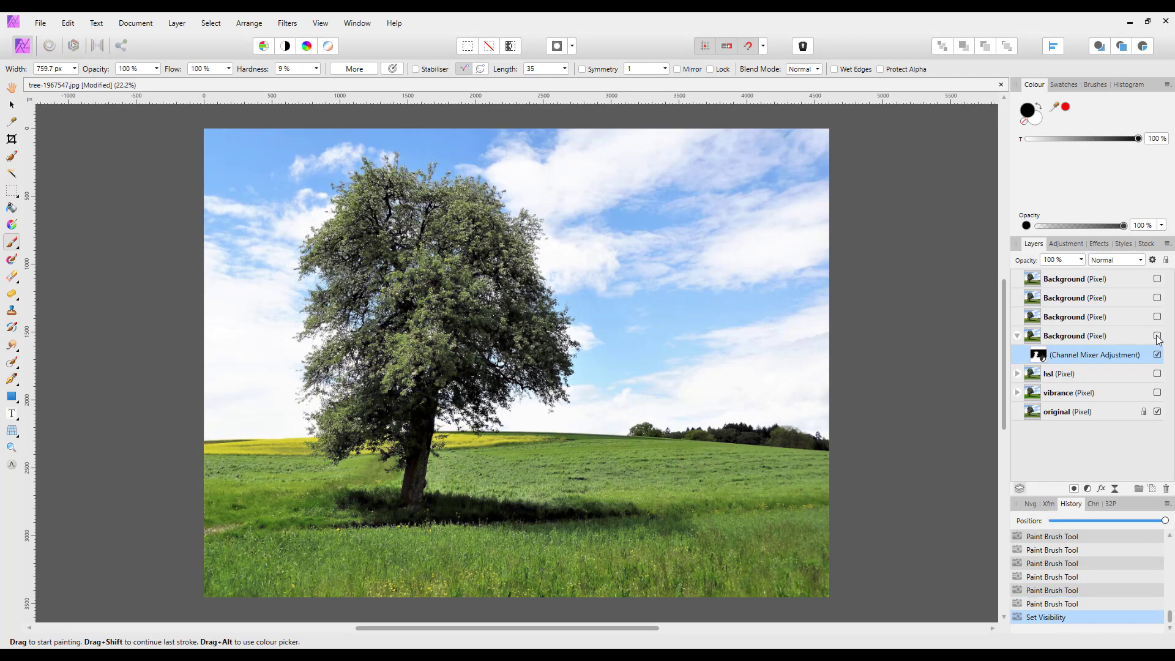
Rename the Background copy containing the Channel Mixer adjustment as channel mixer, then collapse and hide it
double_click(1061, 338)
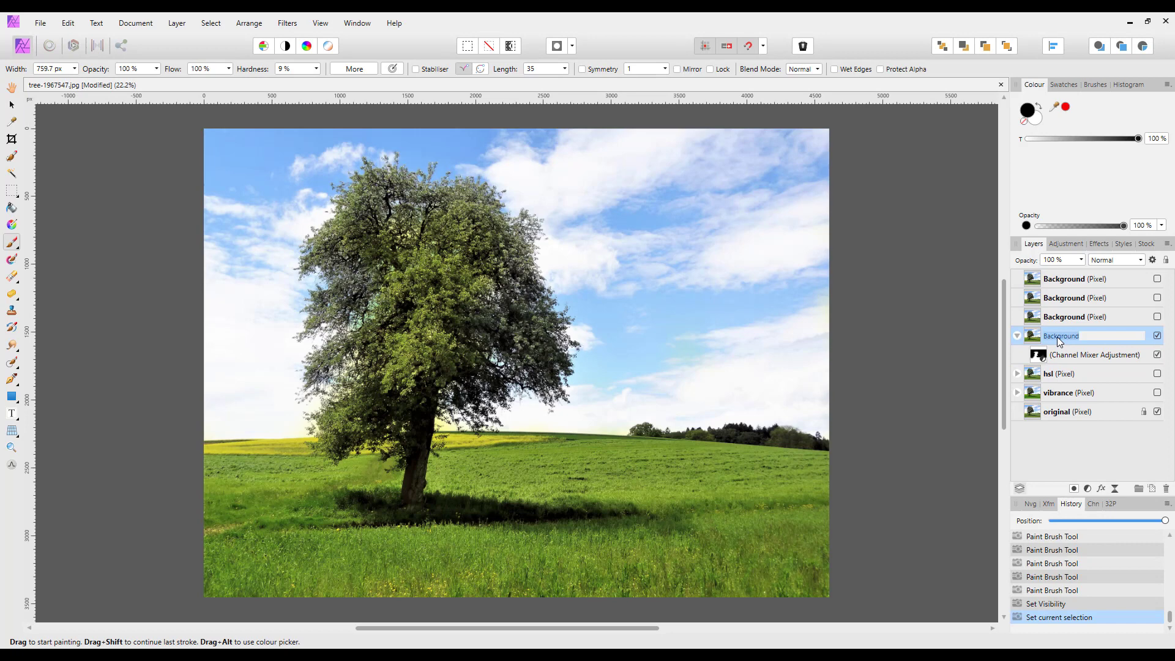
text(channel mixer)
key(Return)
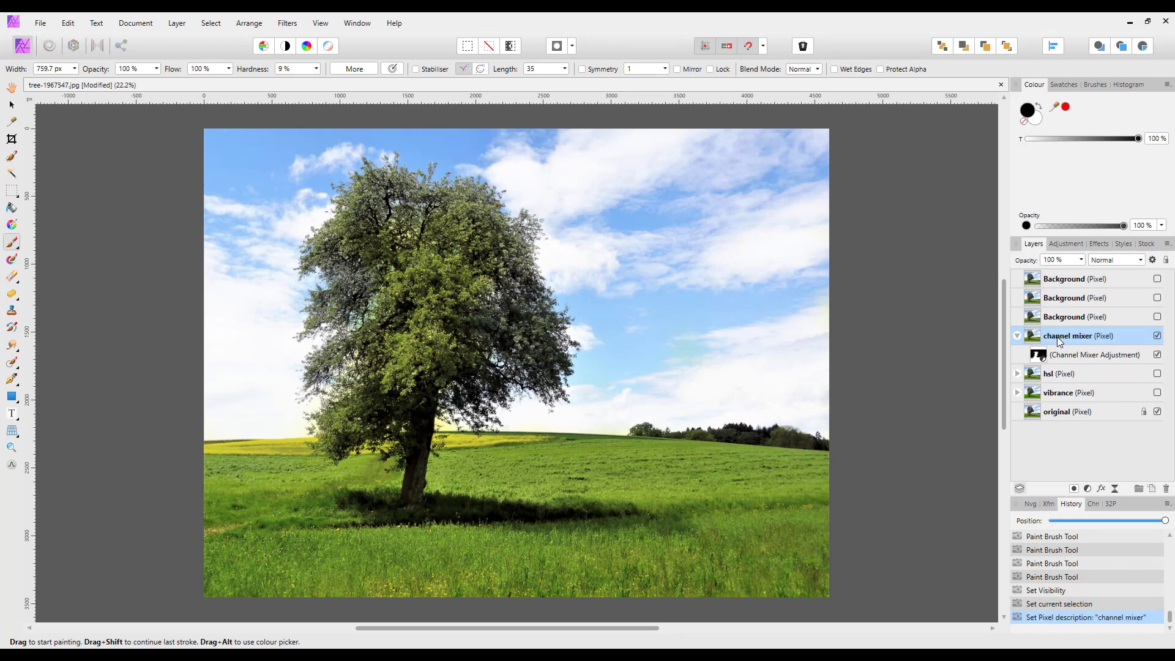
click(1017, 336)
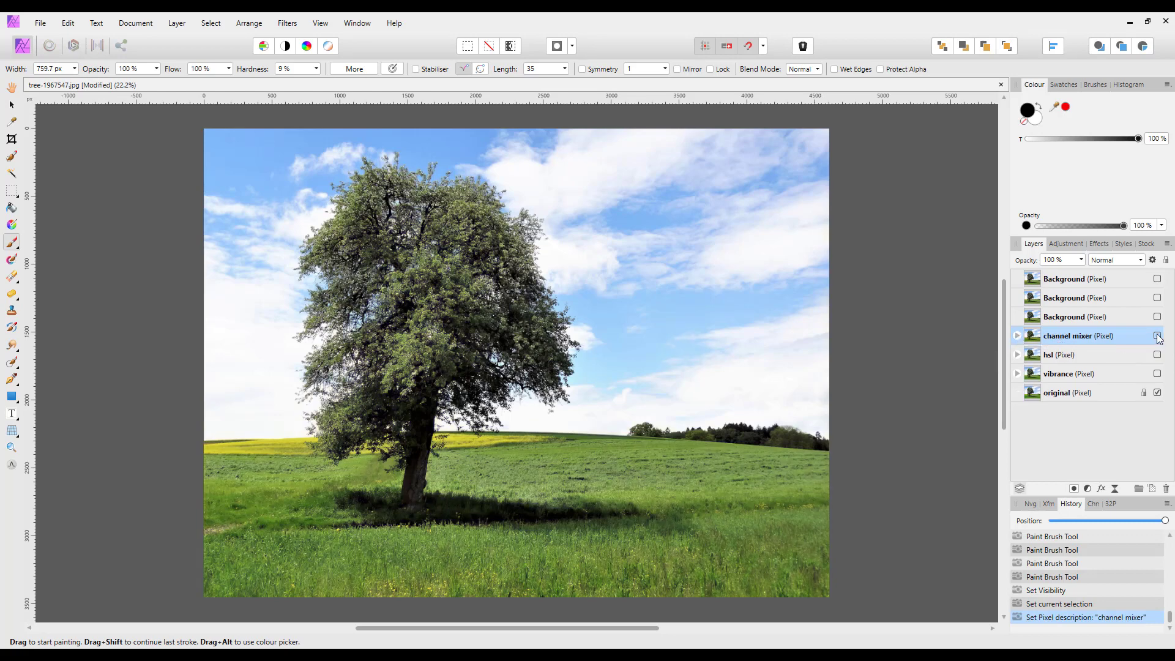
click(1157, 336)
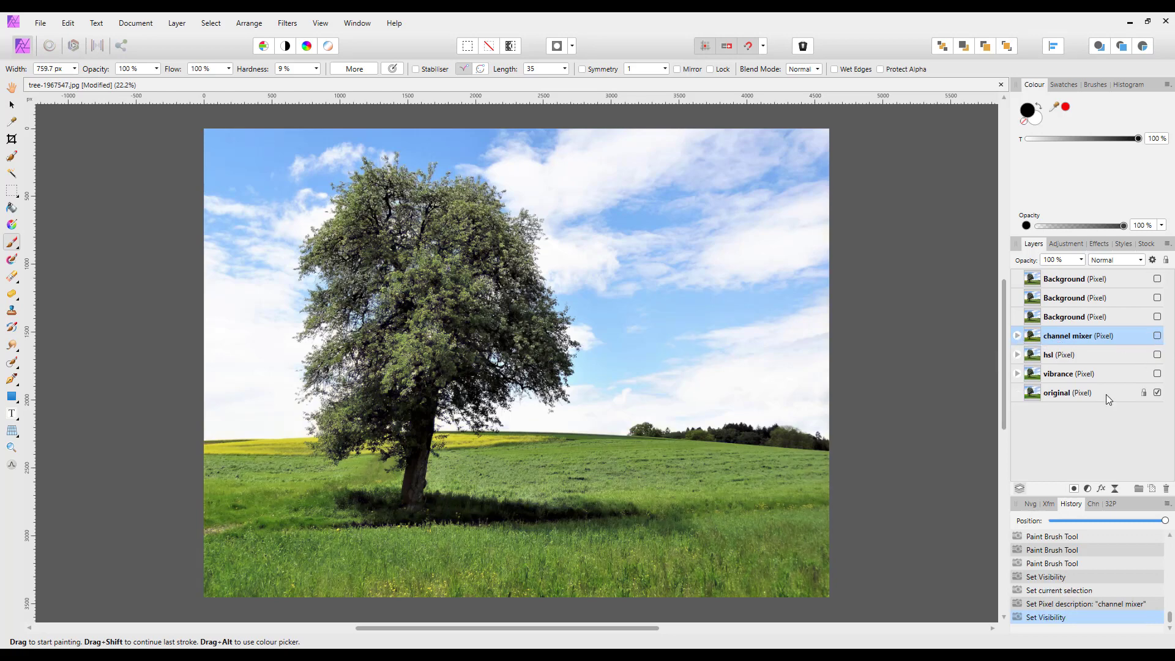
Show the Background copy directly above the channel mixer layer and set its blend mode to Overlay
click(1071, 317)
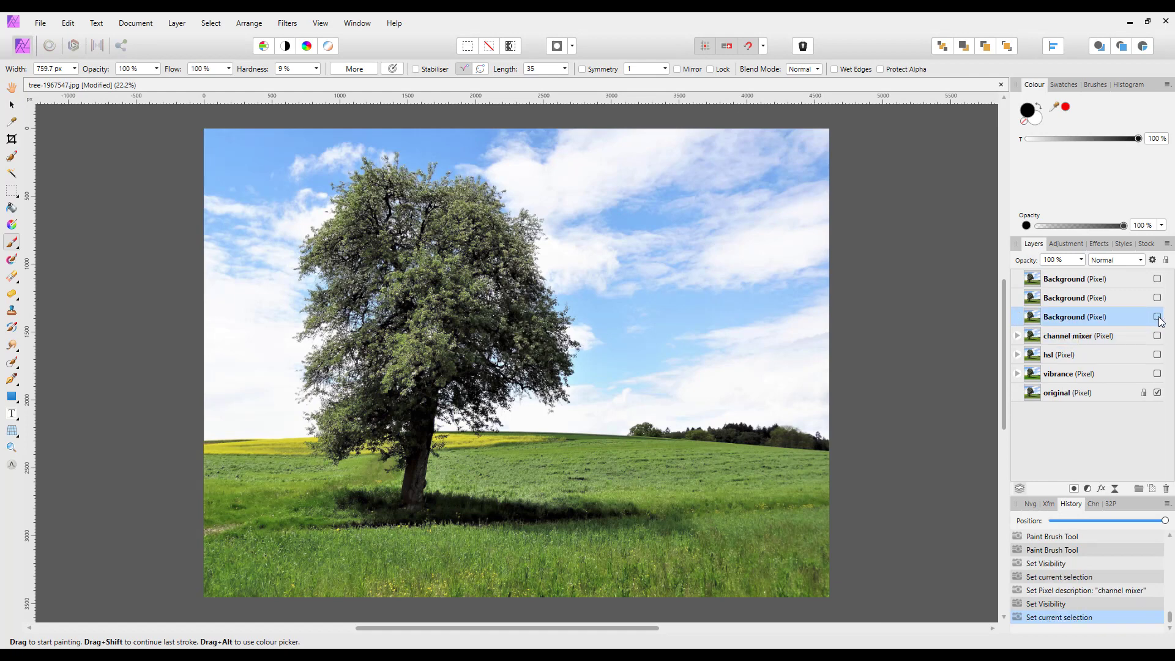
click(1157, 317)
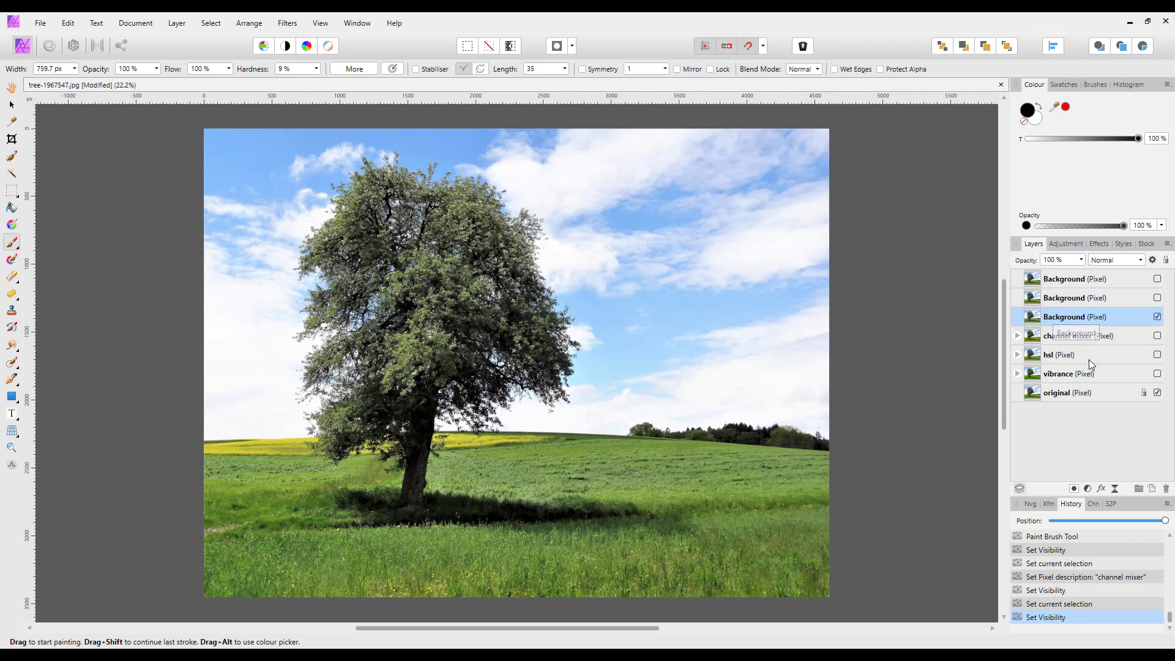
drag(1089, 364, 1067, 321)
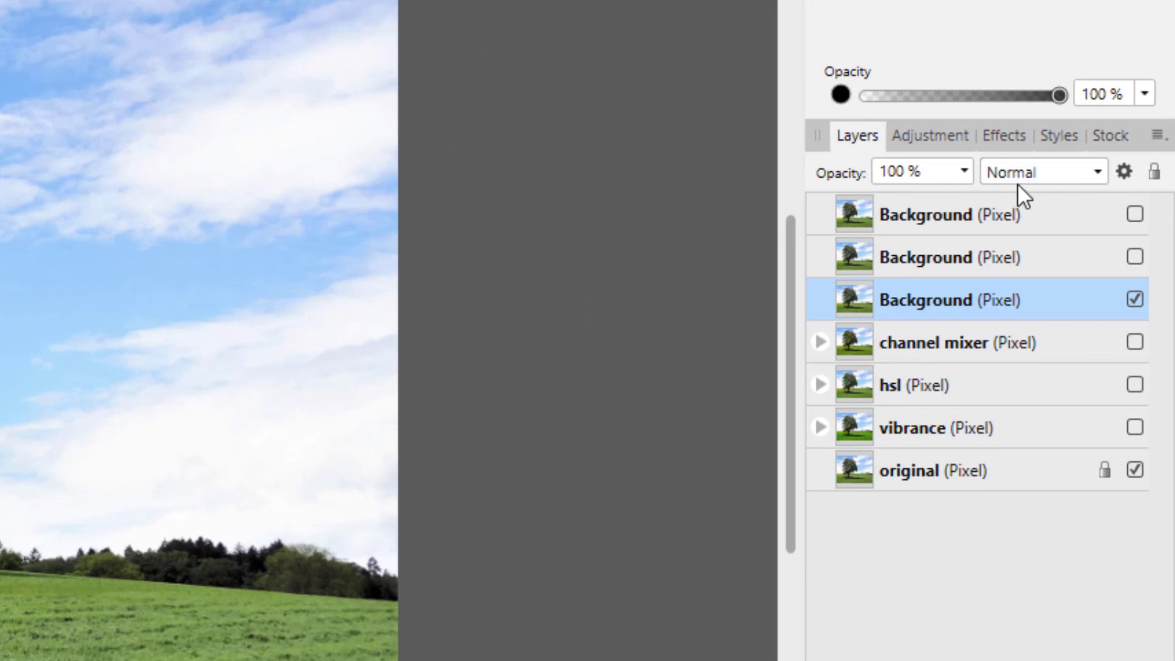
click(1098, 174)
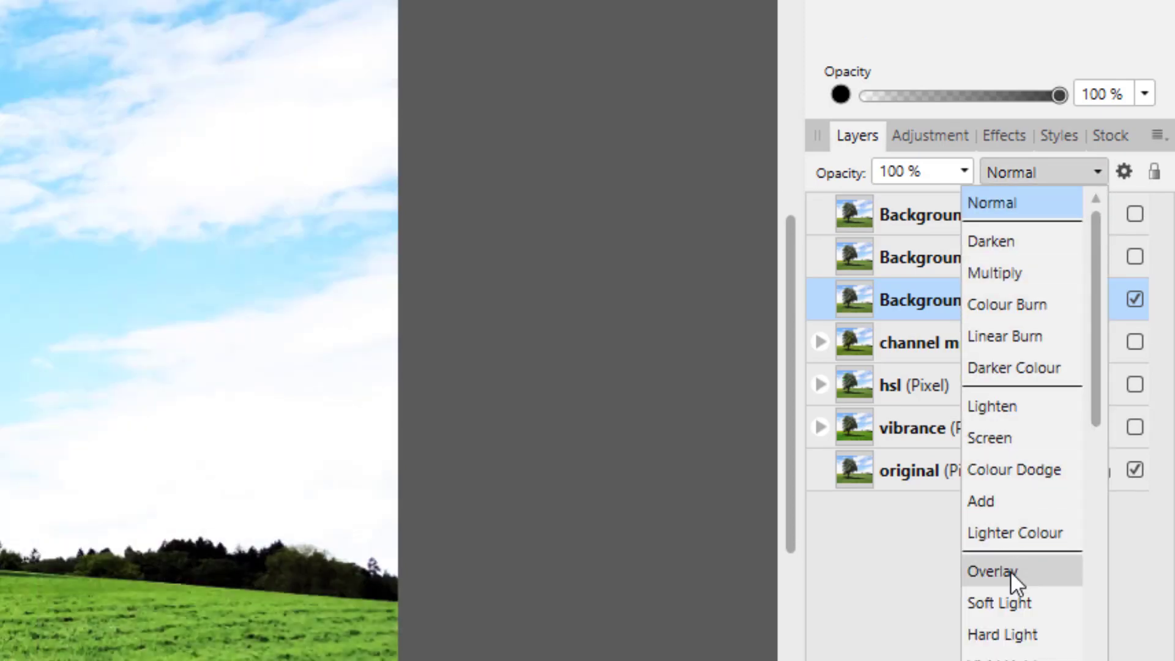
click(1011, 571)
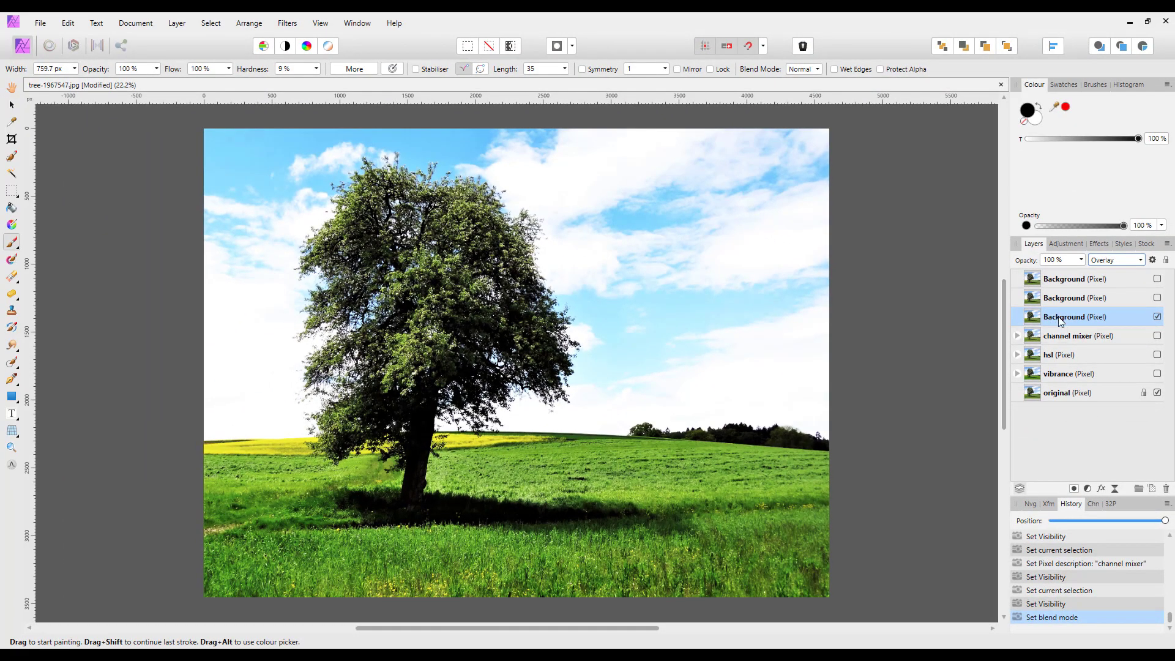
Try the Overlay copy at 50 % opacity and toggle its visibility to compare it with the original
click(1081, 259)
drag(1083, 273, 1012, 277)
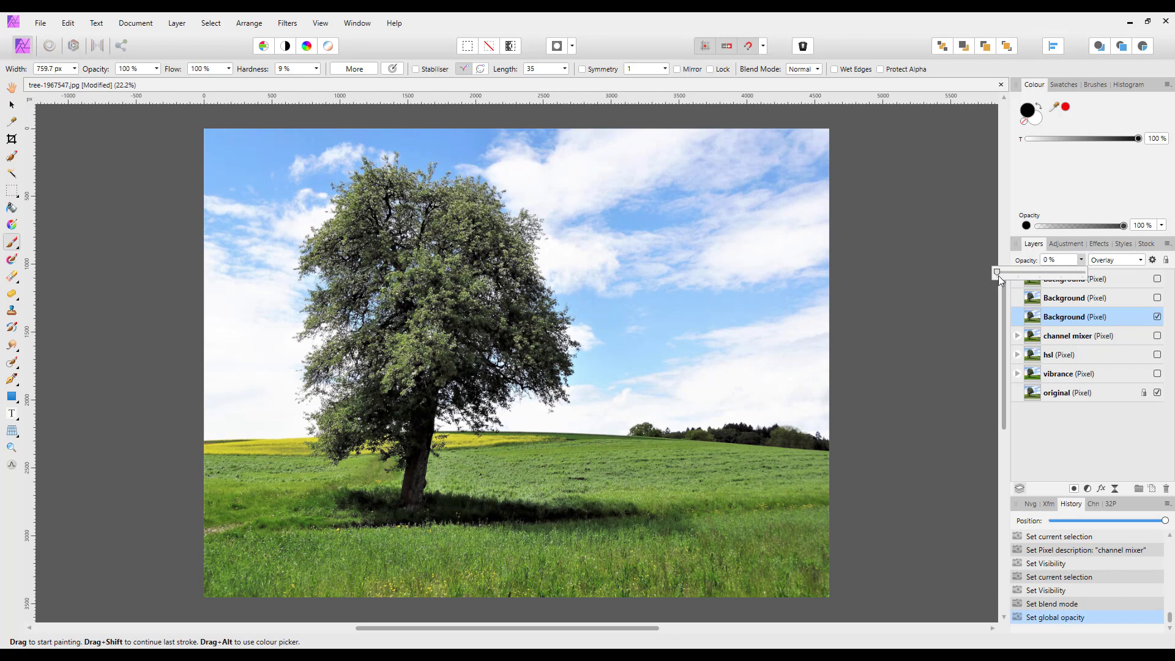
drag(998, 276, 1020, 277)
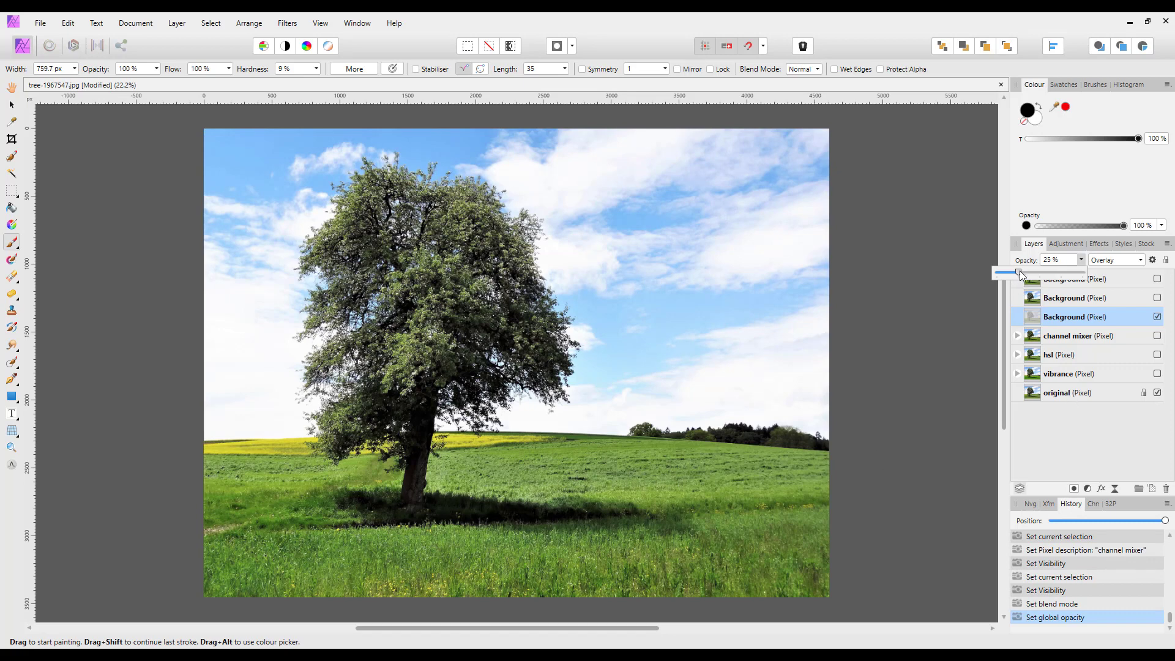
mouse_move(1020, 275)
mouse_down()
mouse_move(1052, 277)
mouse_move(1041, 277)
mouse_up()
click(1158, 319)
click(1158, 317)
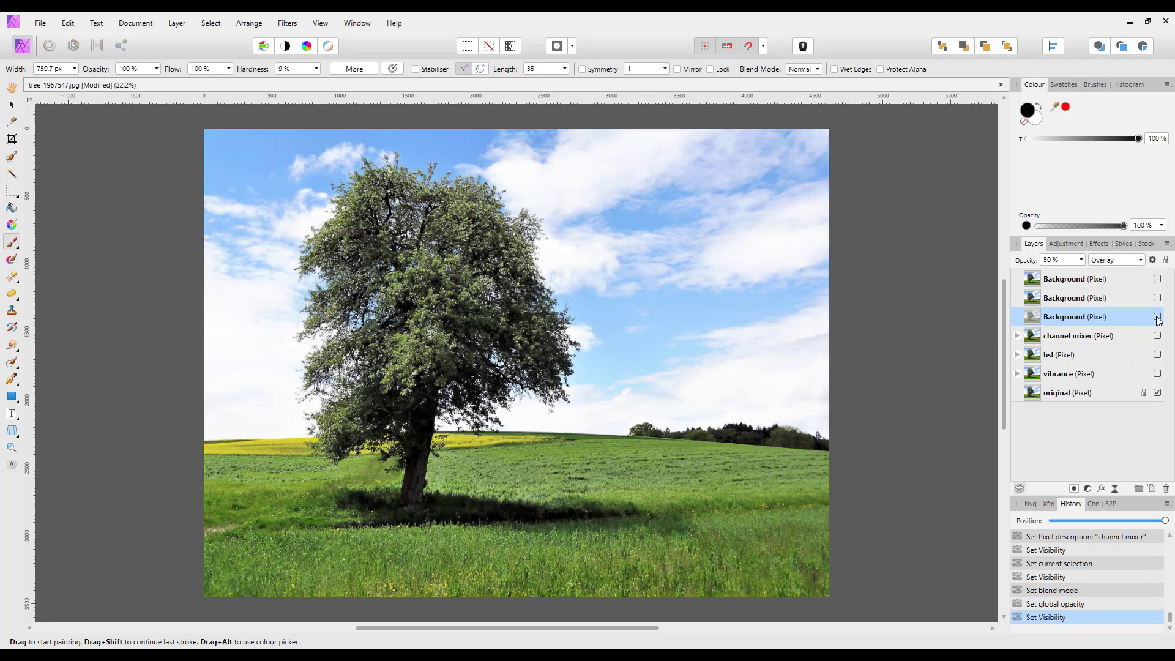
Set the Overlay copy's opacity to 40 % and toggle its visibility to compare the result
click(1081, 261)
drag(1082, 273, 1077, 277)
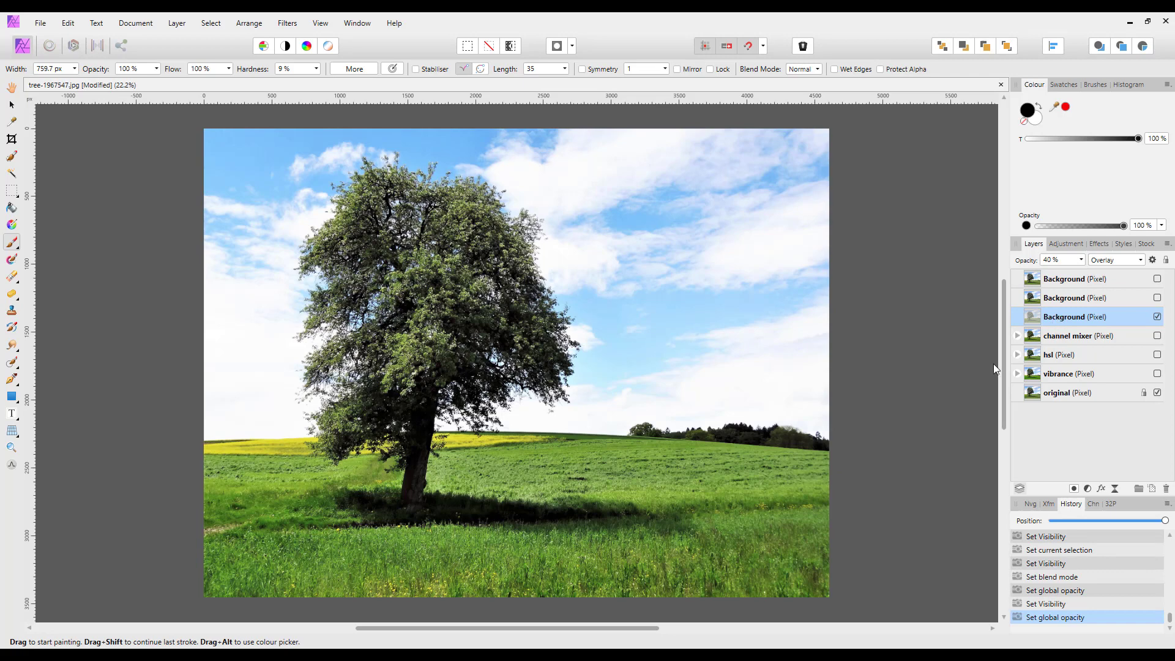
click(1158, 317)
click(1158, 317)
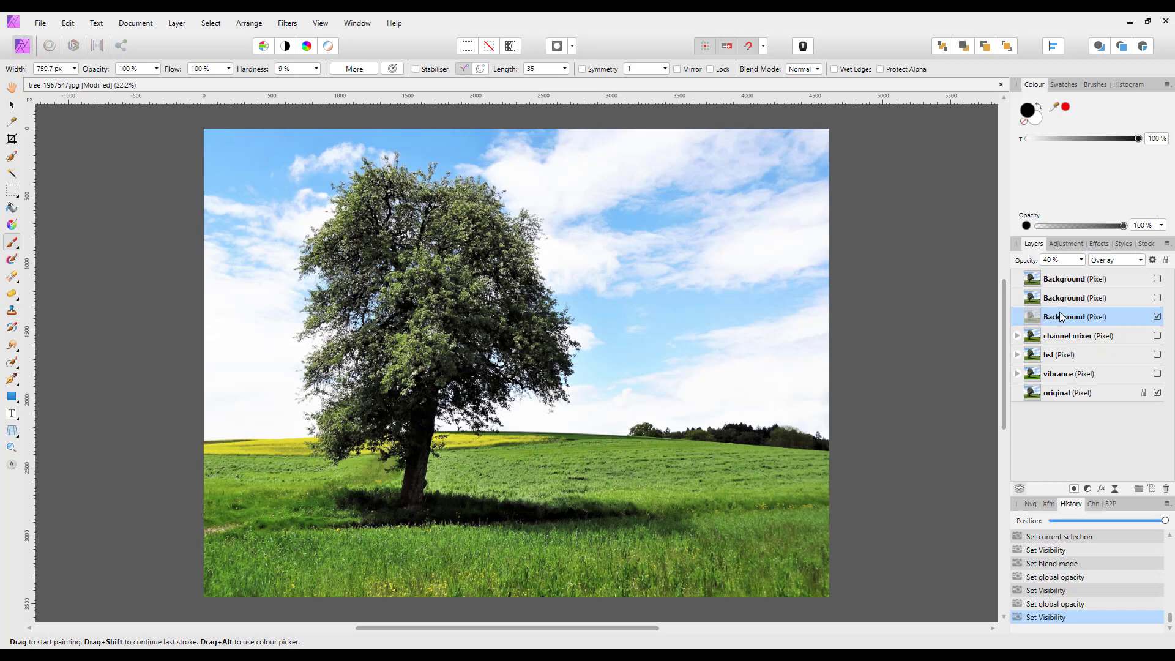
Add a mask layer to the Overlay copy, paint black over the sky with a 1328.6 px brush, and compare the result
drag(1061, 317, 1045, 357)
click(1075, 492)
click(1075, 493)
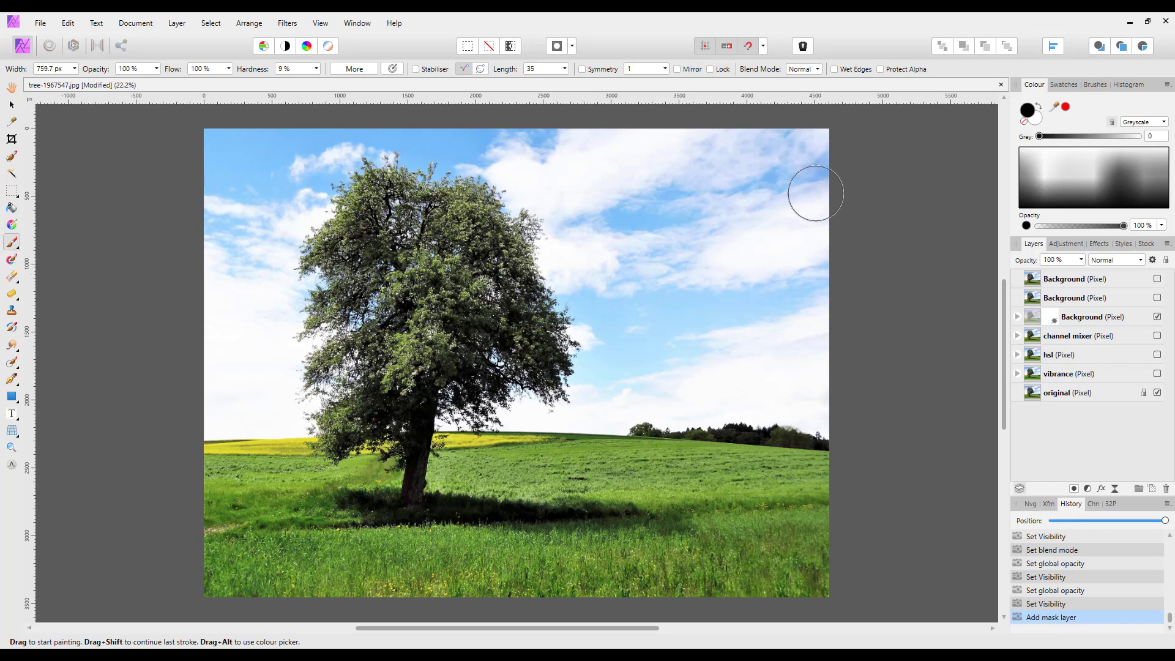
key(bracketright)
key(bracketright)
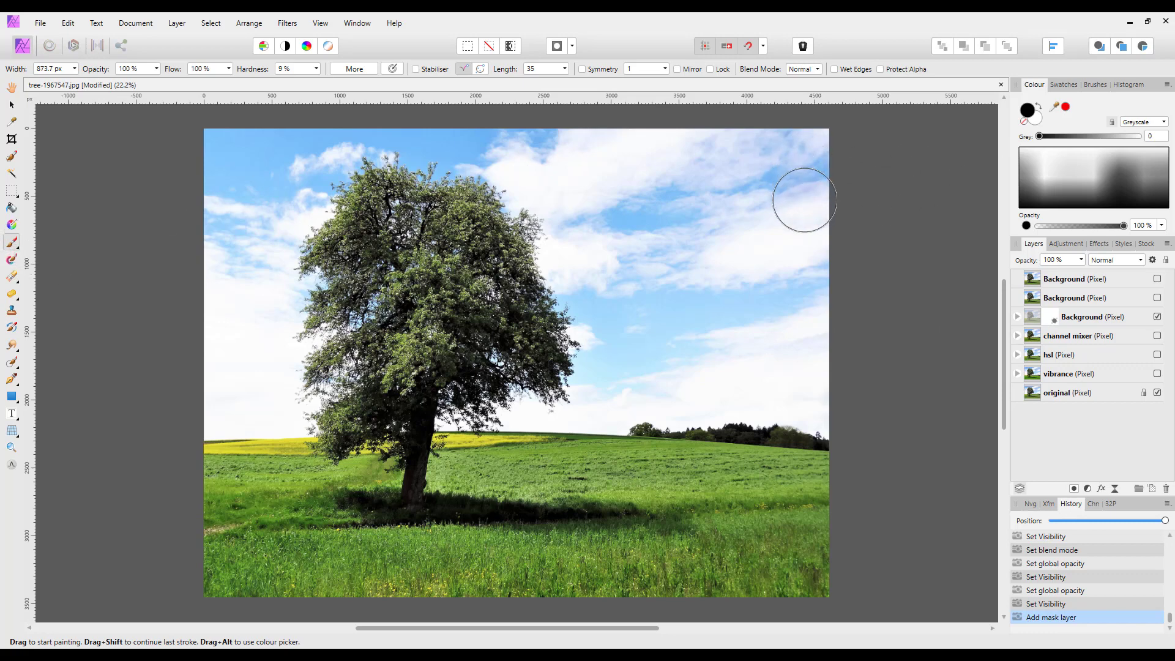
mouse_move(815, 166)
mouse_down()
mouse_move(778, 179)
mouse_move(752, 157)
mouse_move(564, 178)
mouse_up()
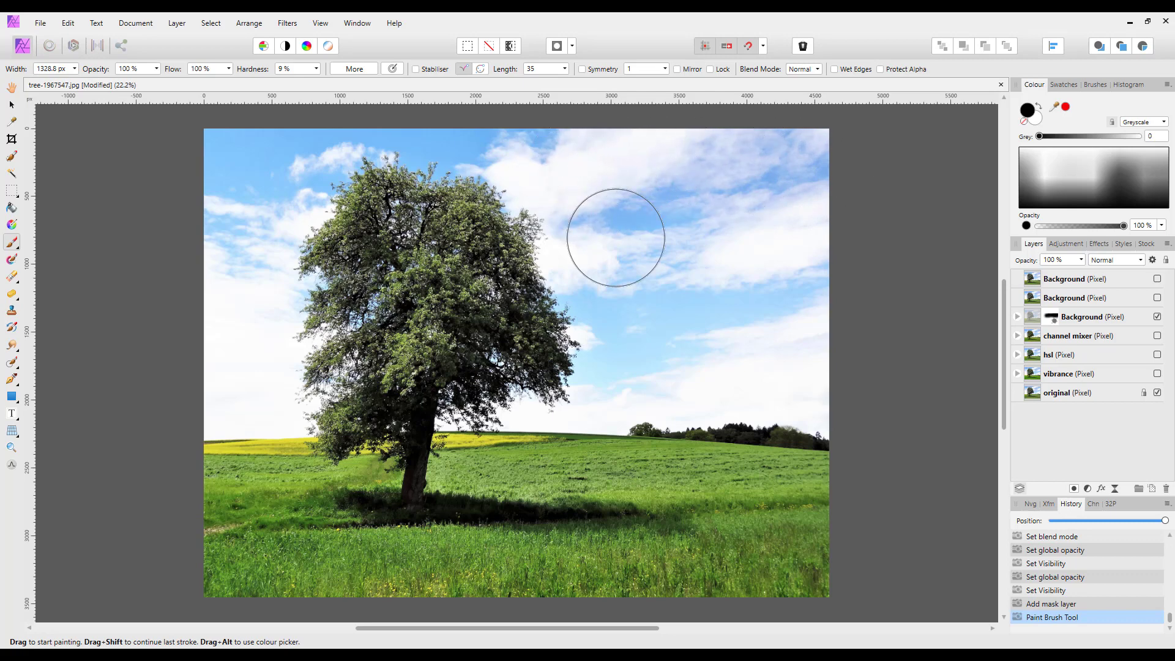
mouse_move(601, 268)
mouse_down()
mouse_move(620, 343)
mouse_move(607, 363)
mouse_move(622, 363)
mouse_move(523, 381)
mouse_up()
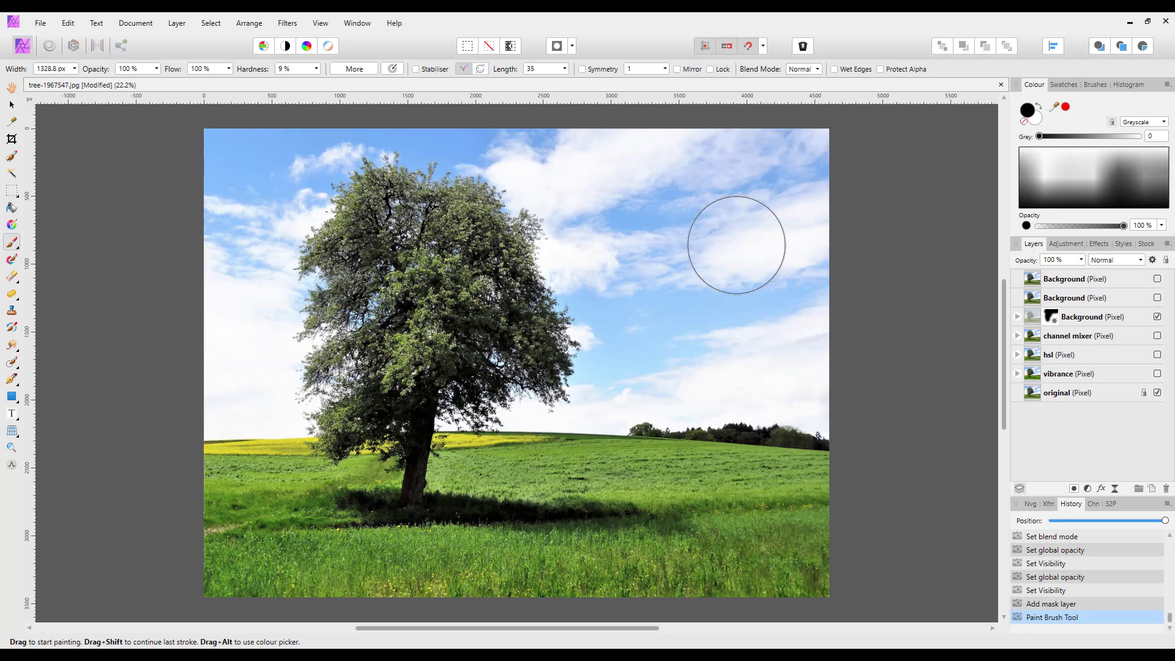
click(1158, 317)
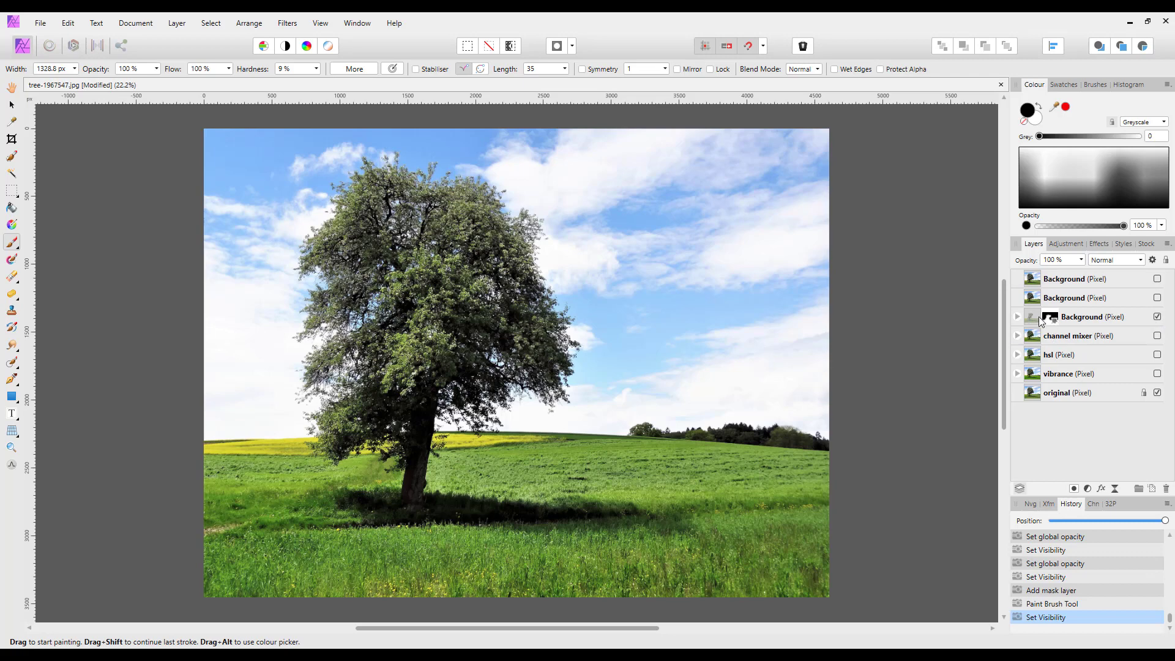
Rename the masked Overlay copy as overlay blend and hide it
double_click(1086, 317)
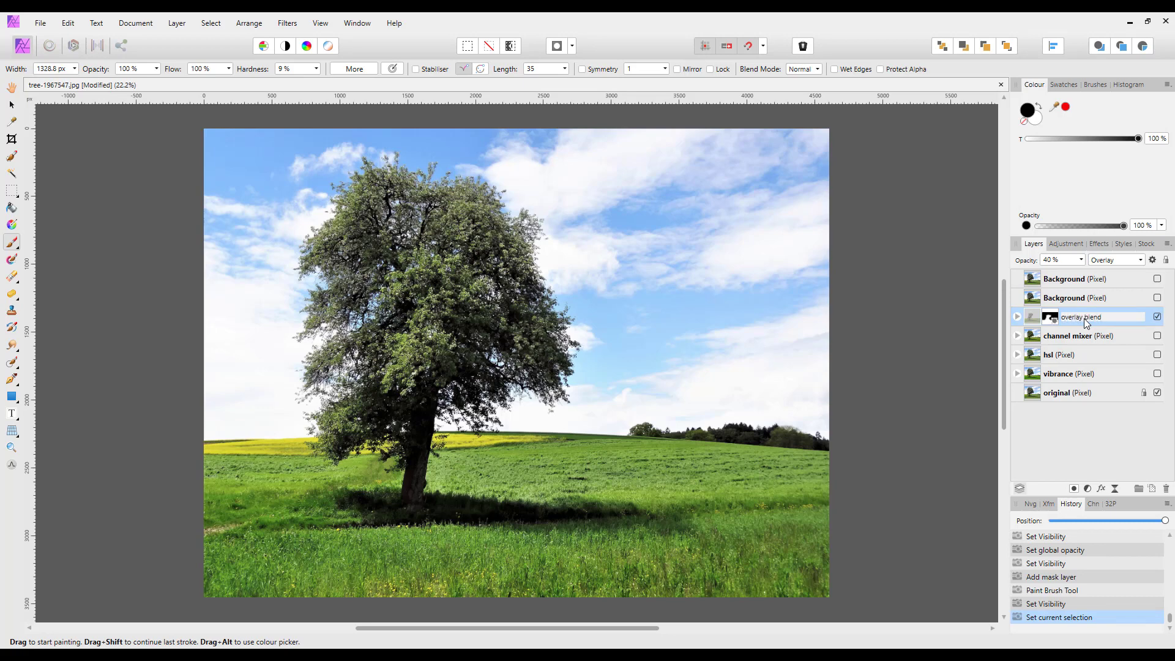
key(Return)
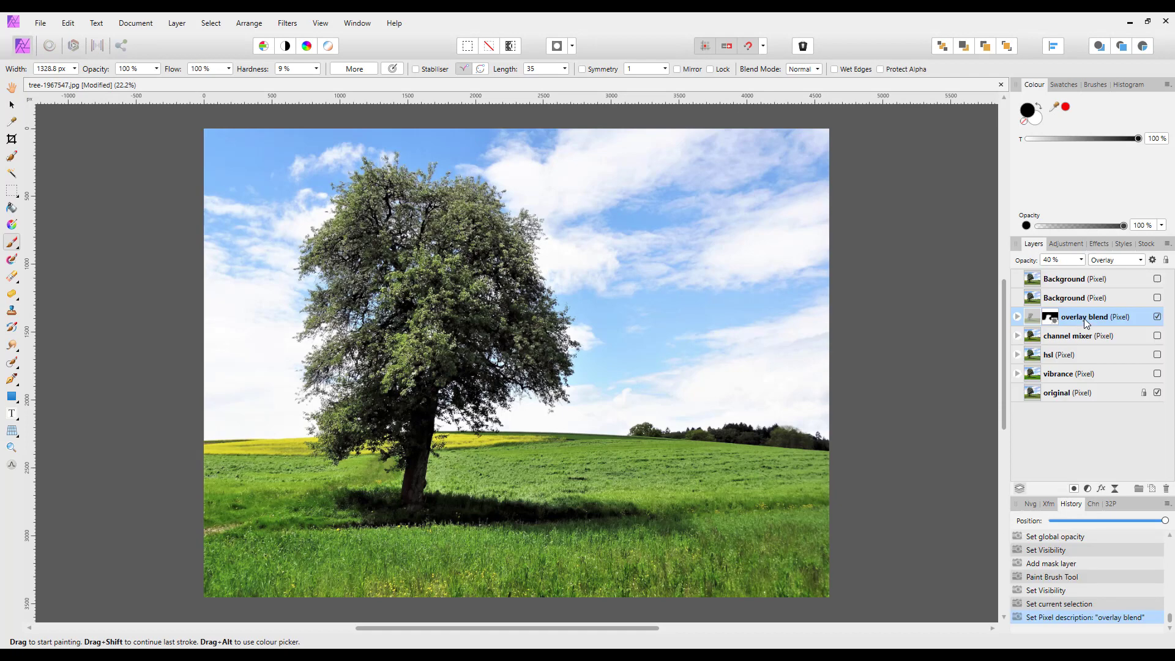
click(1158, 317)
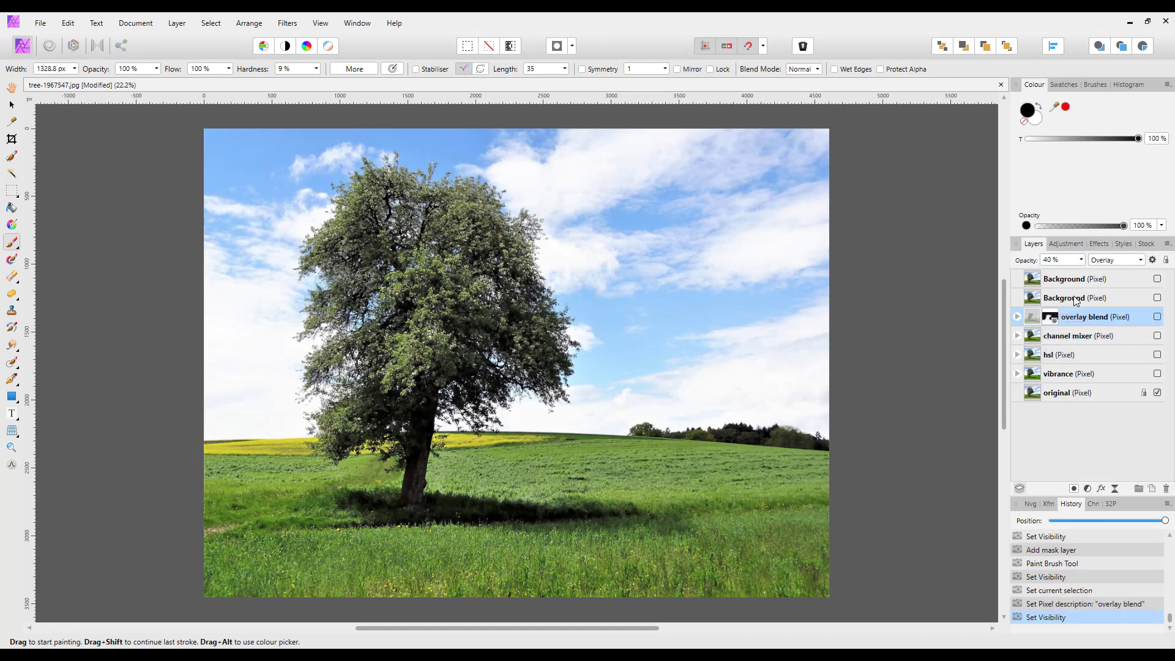
Show the Background copy directly above overlay blend, set its blend mode to Screen and reduce its opacity to 32 %
click(1075, 299)
click(1157, 299)
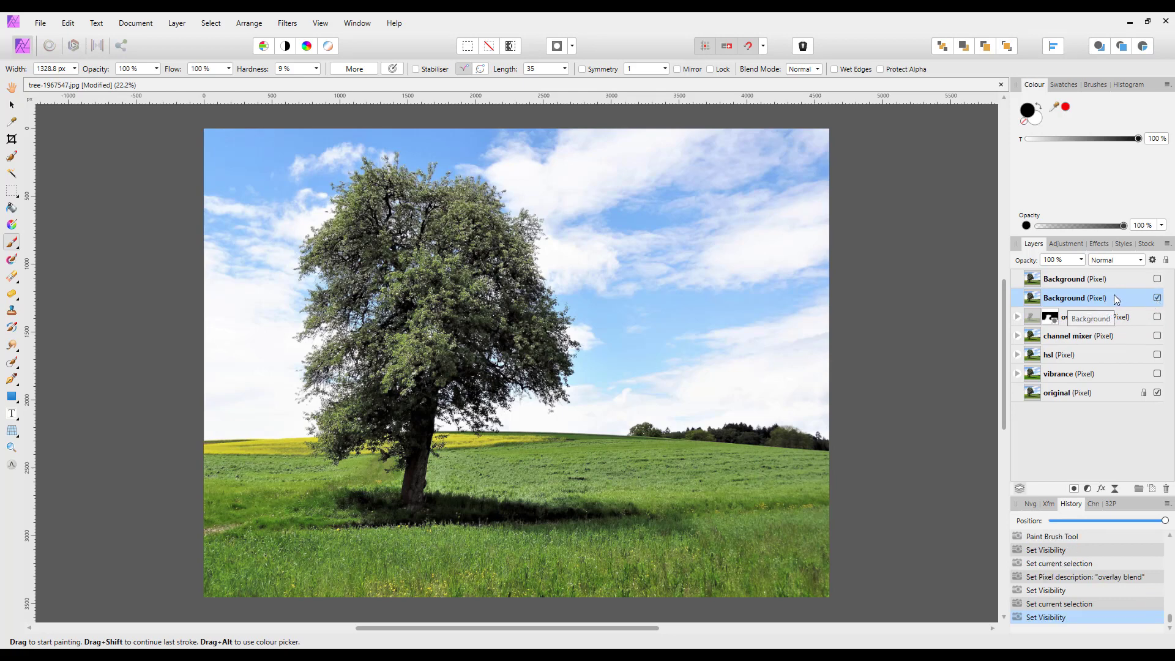
click(1143, 262)
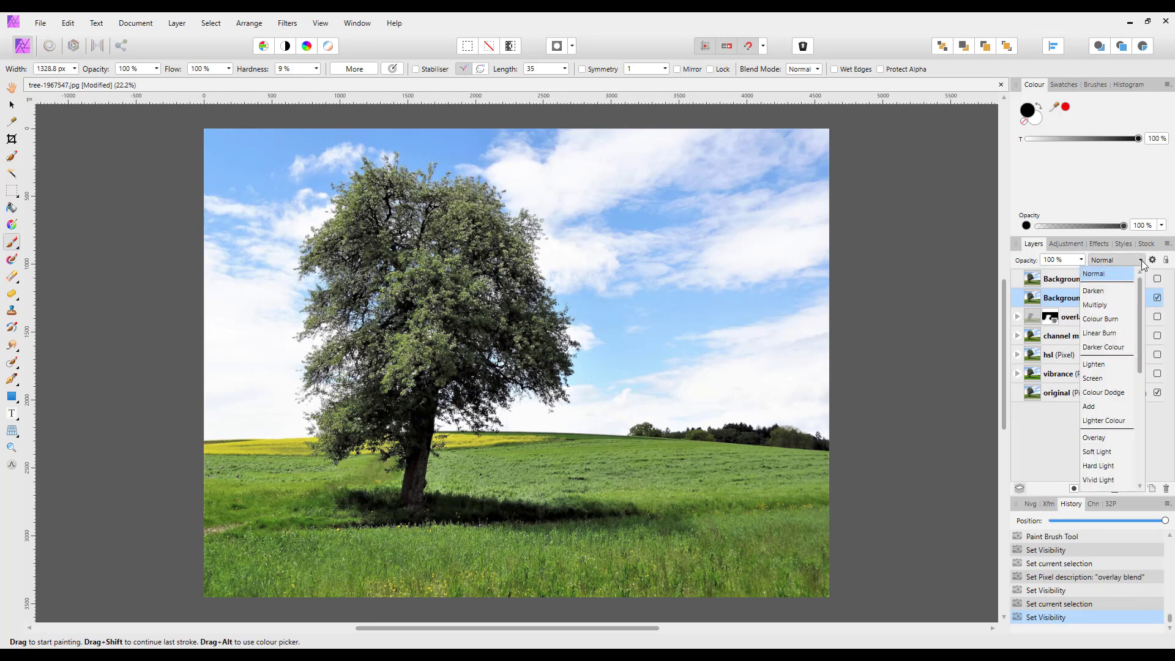
click(1098, 380)
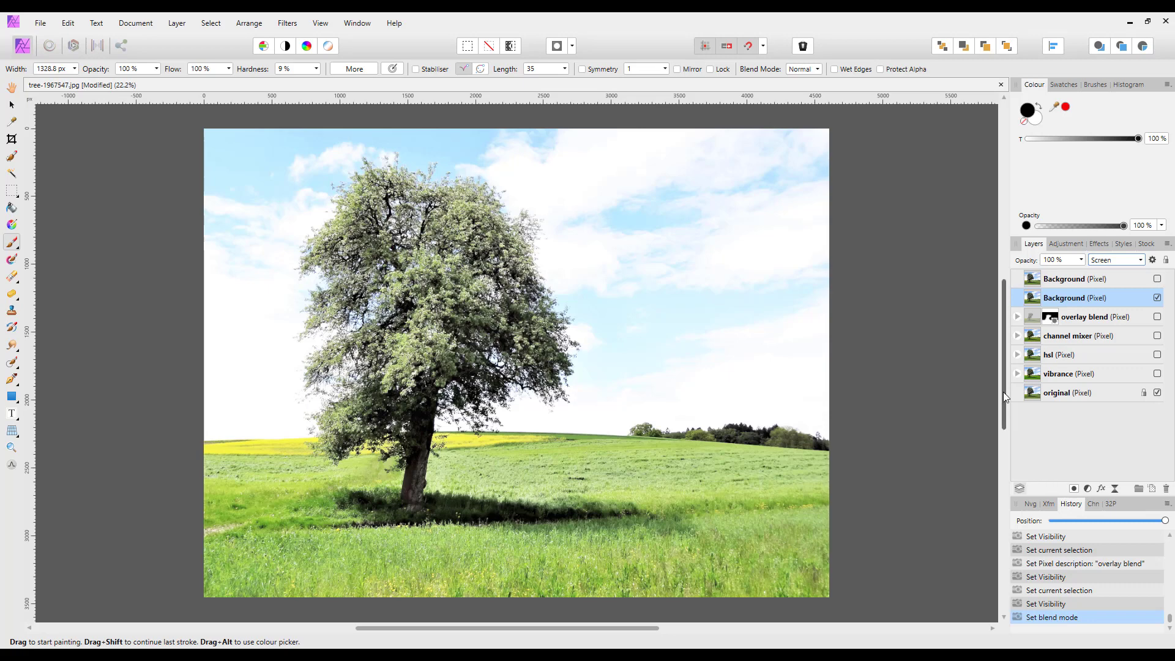
click(1084, 264)
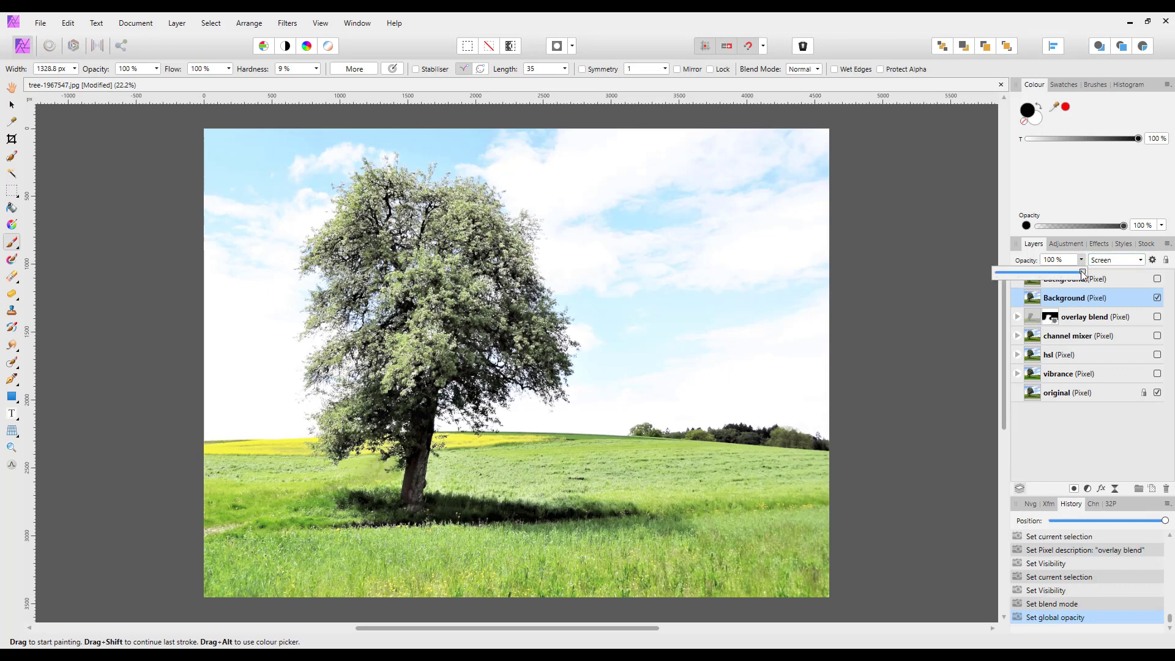
drag(1082, 272, 1025, 285)
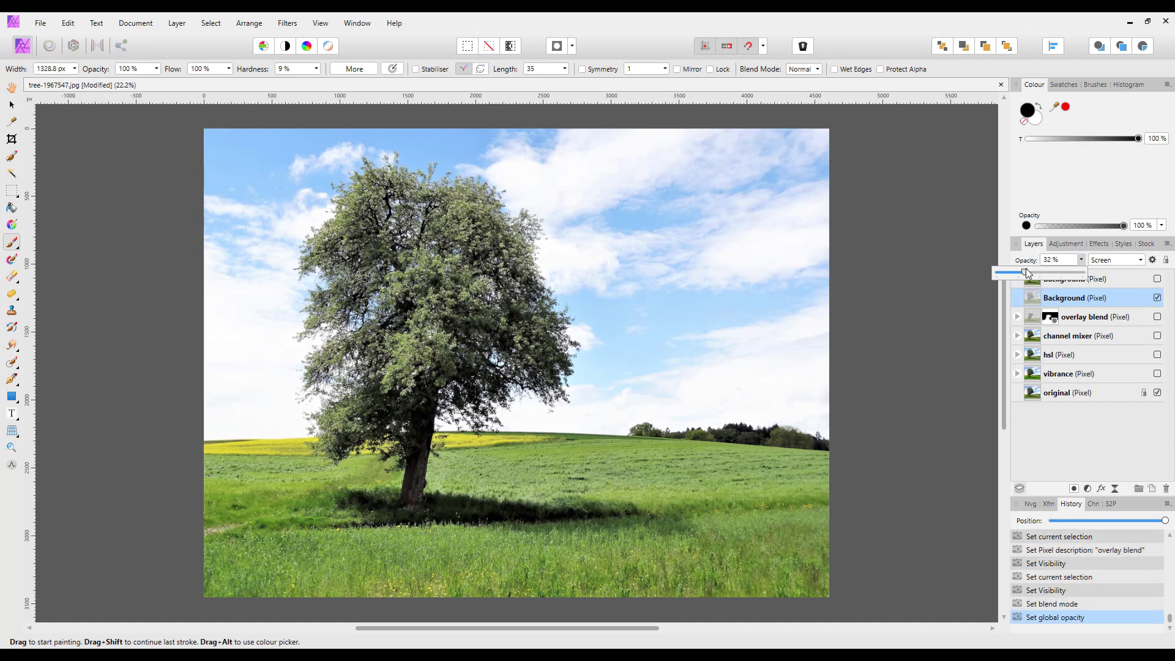
click(1004, 297)
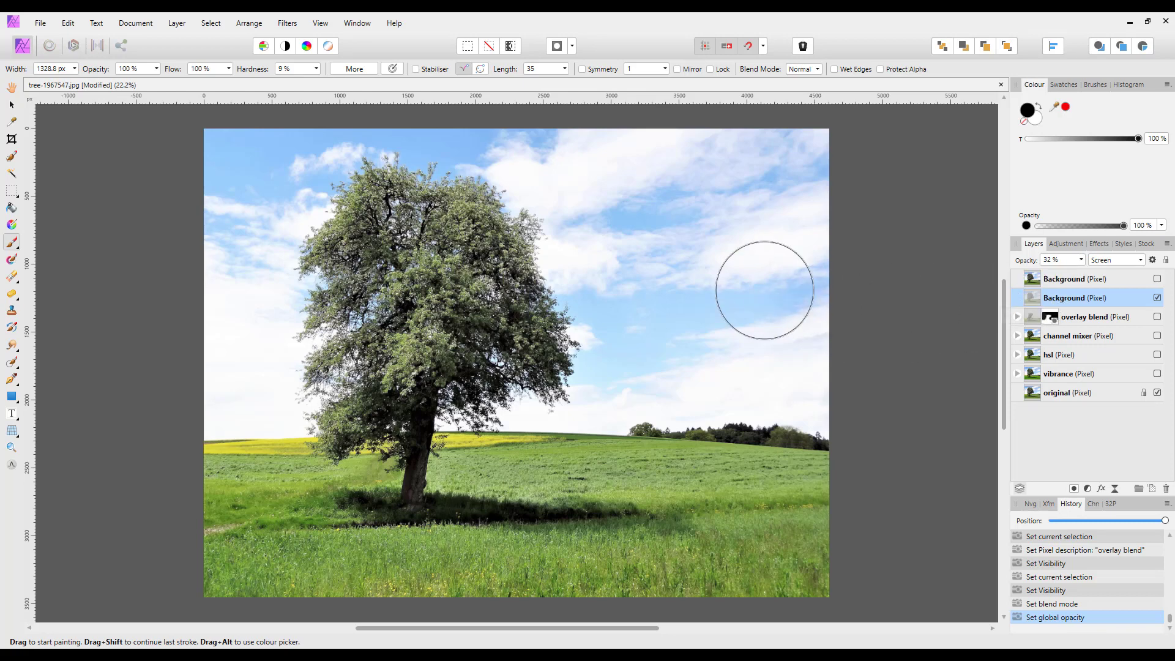
Add a mask layer to the Screen copy and paint black over the sky with the 1328.6 px brush
click(1075, 489)
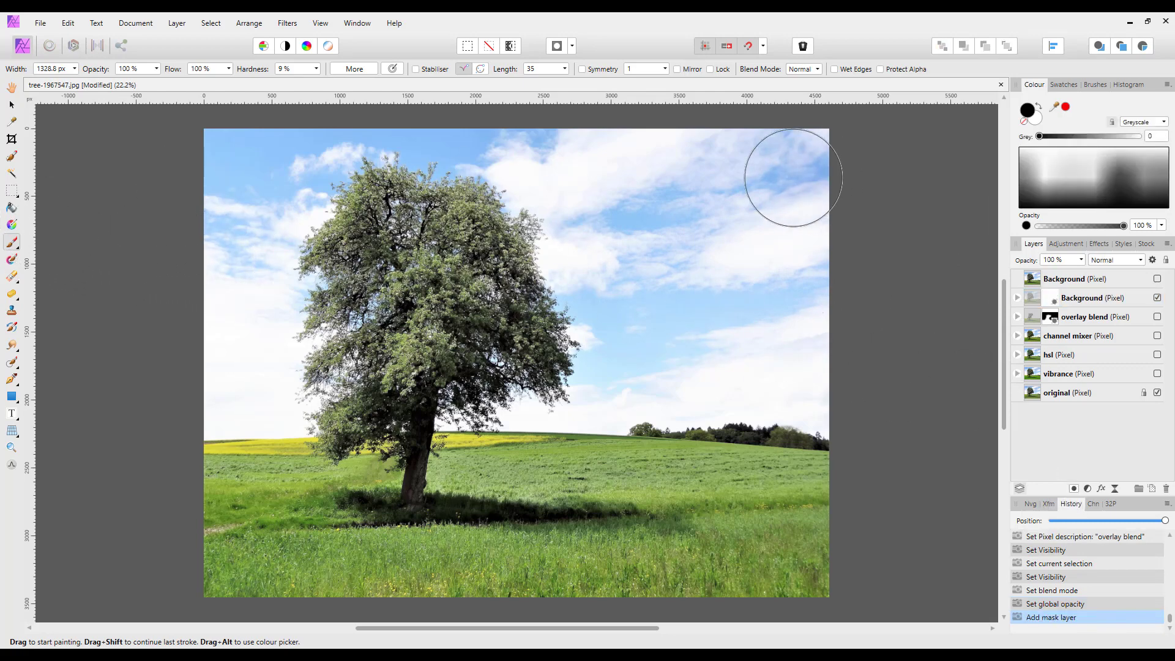
mouse_move(800, 202)
mouse_down()
mouse_move(799, 318)
mouse_move(743, 163)
mouse_up()
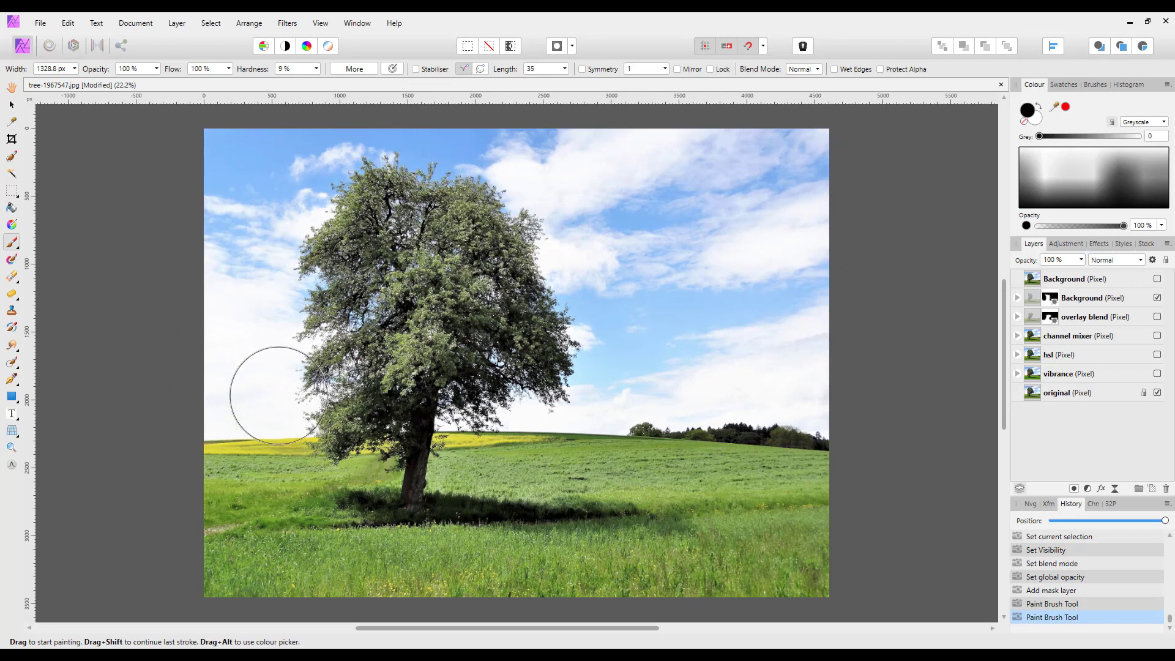
click(695, 312)
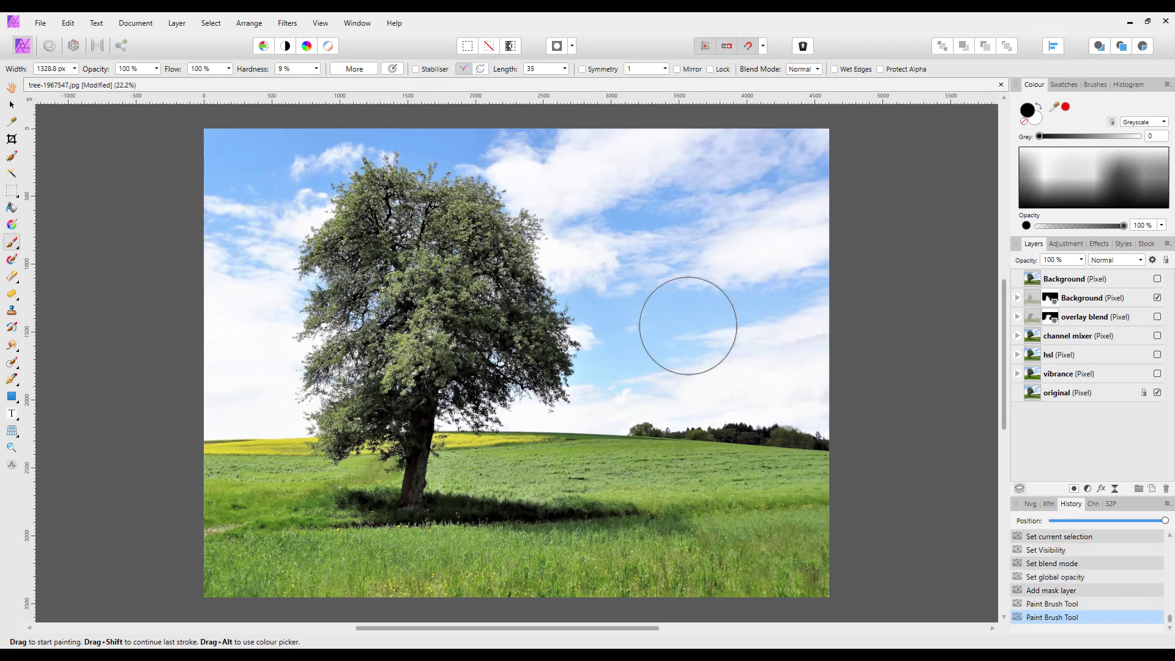
drag(688, 320, 714, 360)
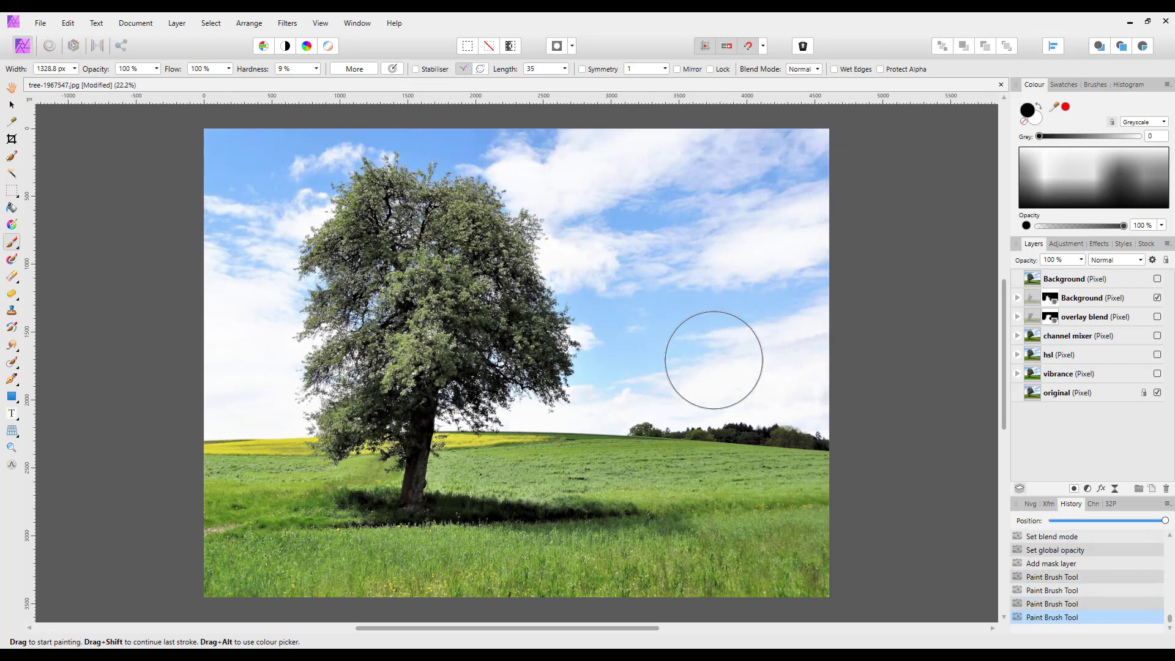
Rename the masked Screen copy as screen blend, toggle its visibility to compare with the original, and leave it hidden
double_click(1081, 300)
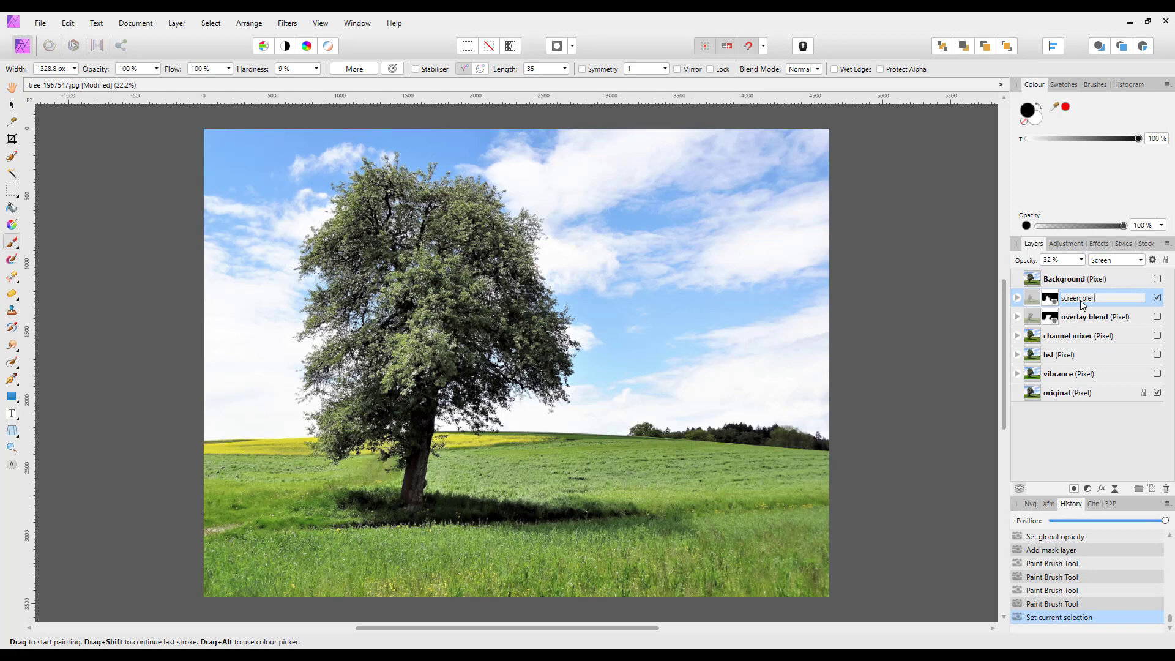
key(Return)
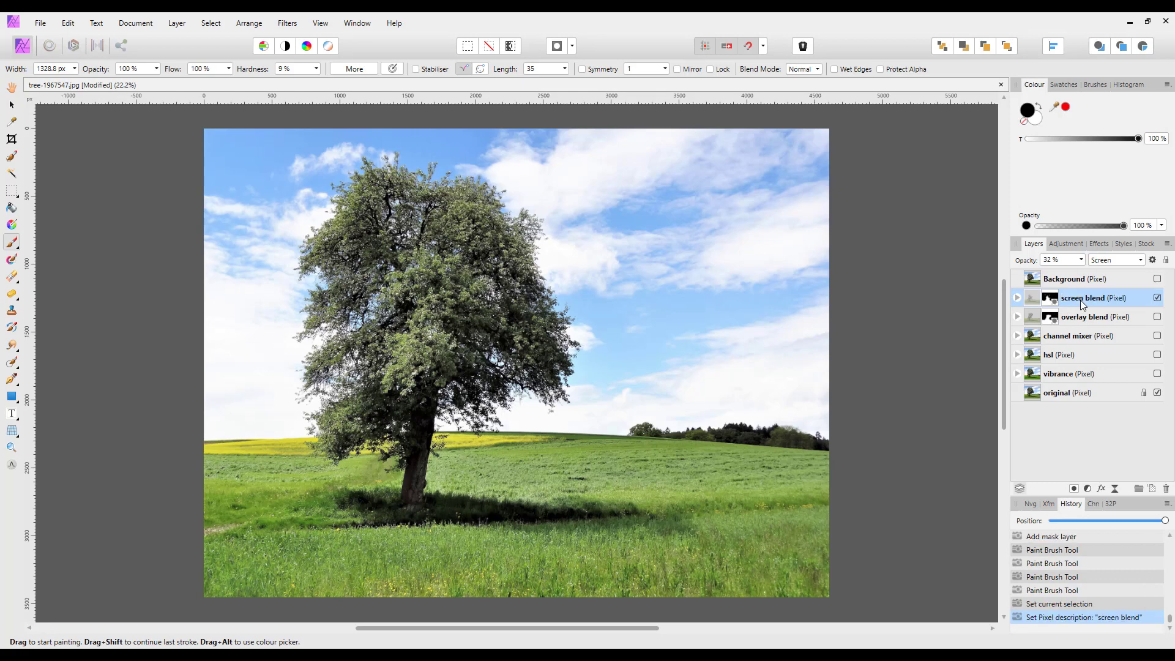
click(1158, 298)
click(1158, 298)
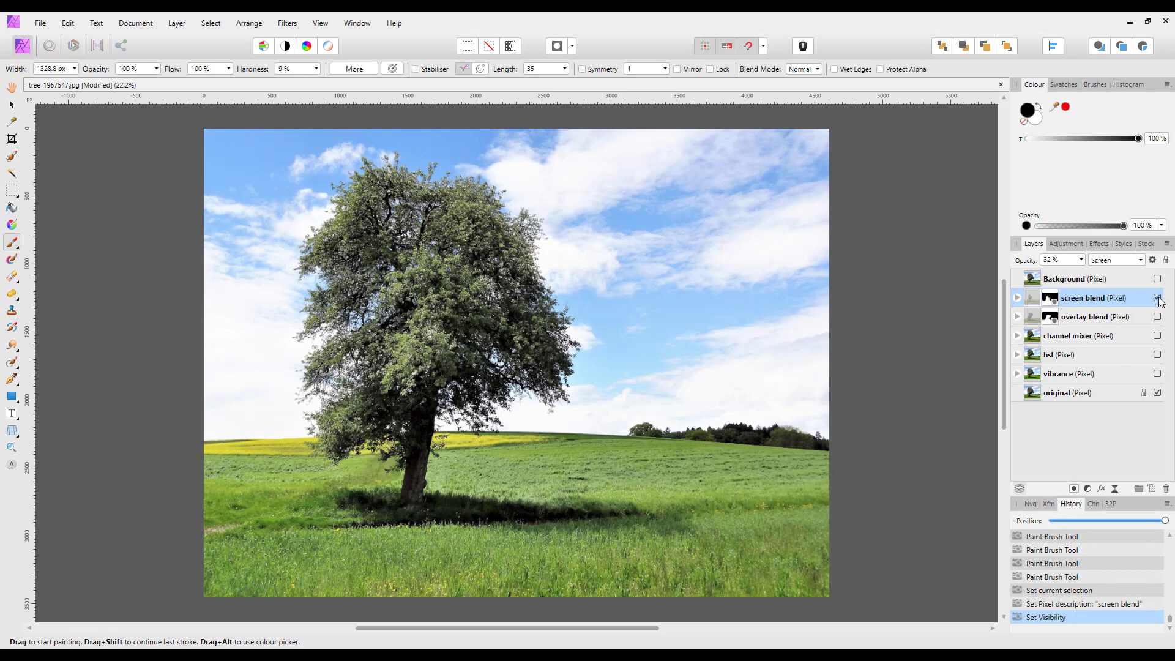
click(1157, 298)
click(1158, 299)
click(1158, 298)
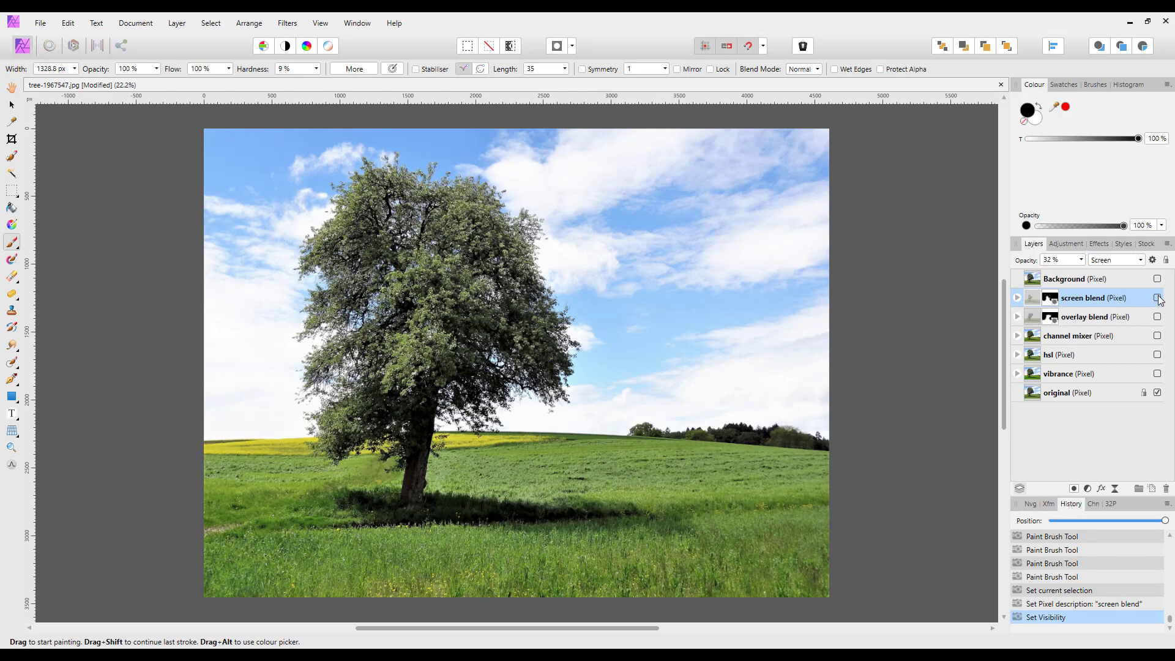
Select and show the remaining Background copy, and activate the Sponge Brush Tool
click(1084, 282)
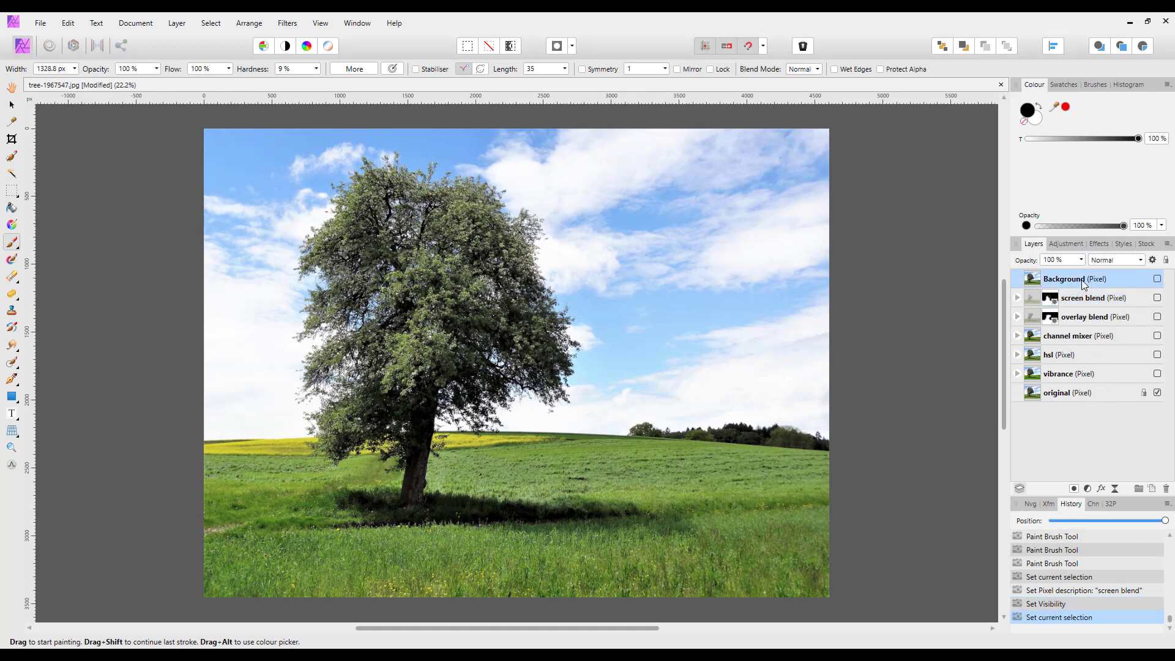
click(1157, 280)
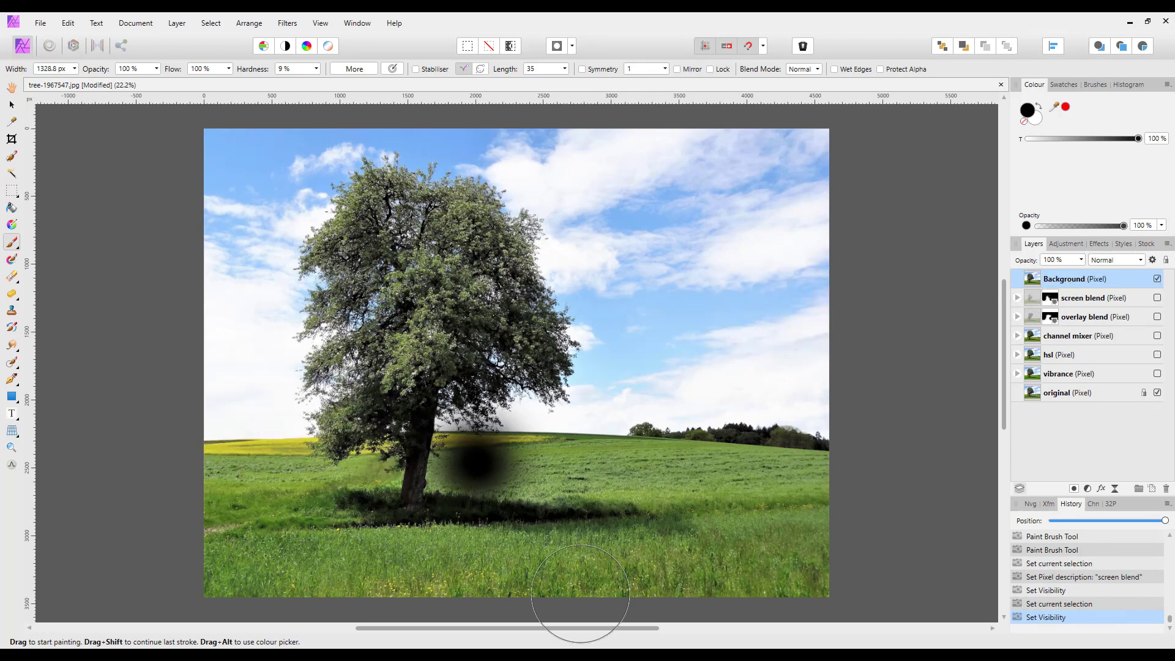
click(11, 105)
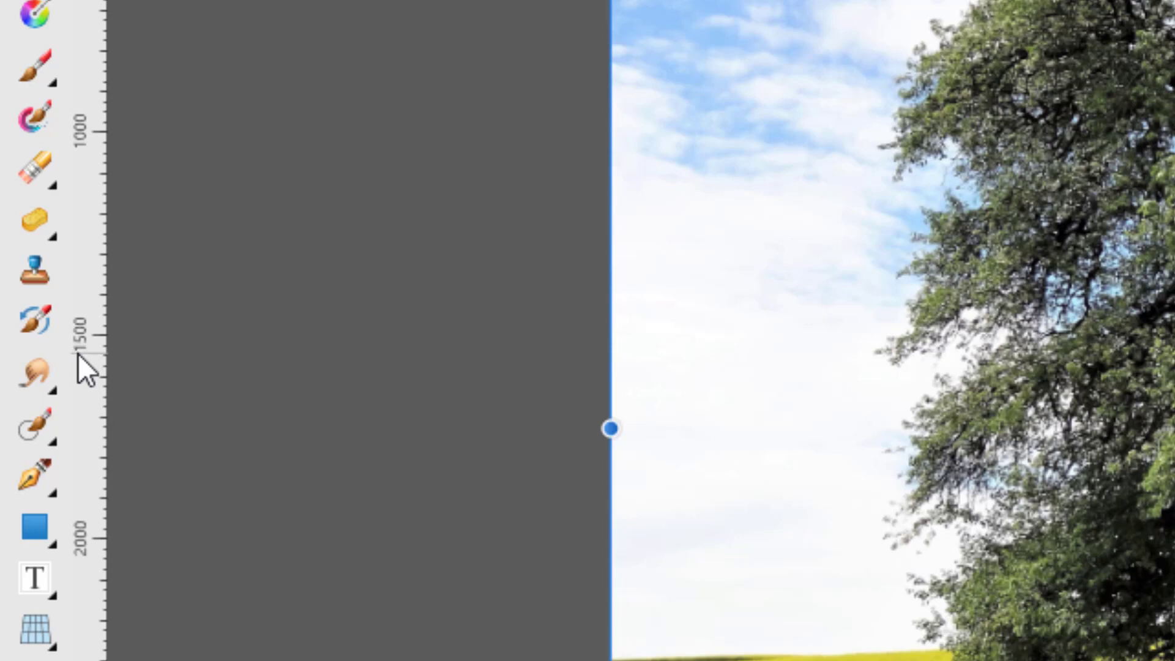
click(54, 236)
click(153, 224)
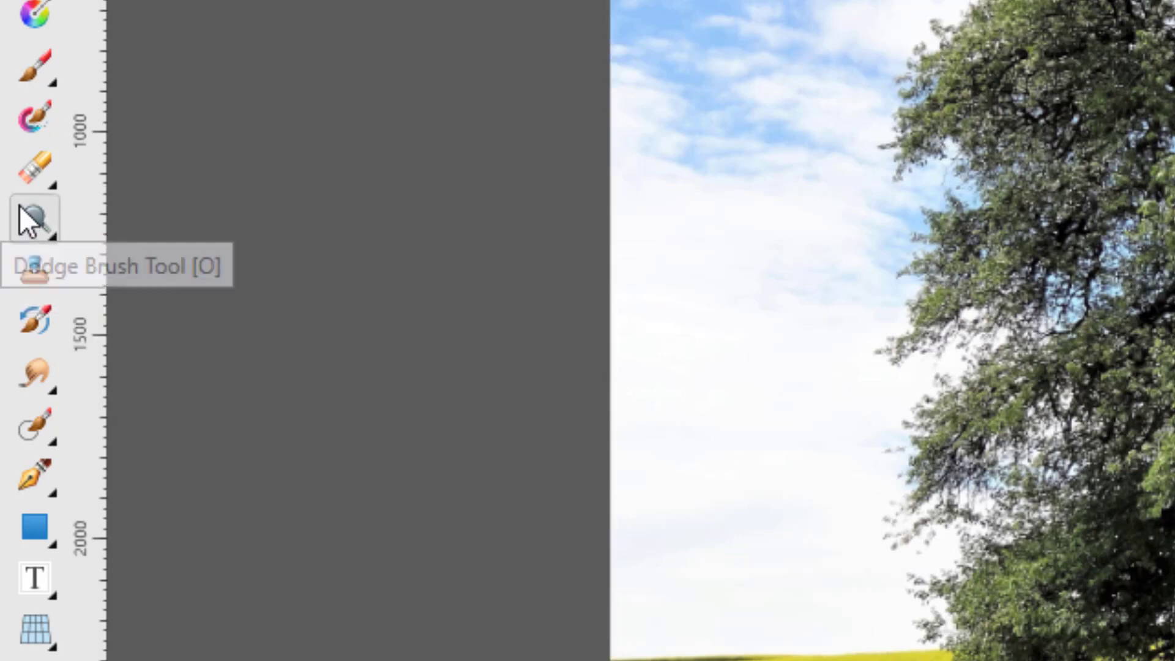
click(54, 240)
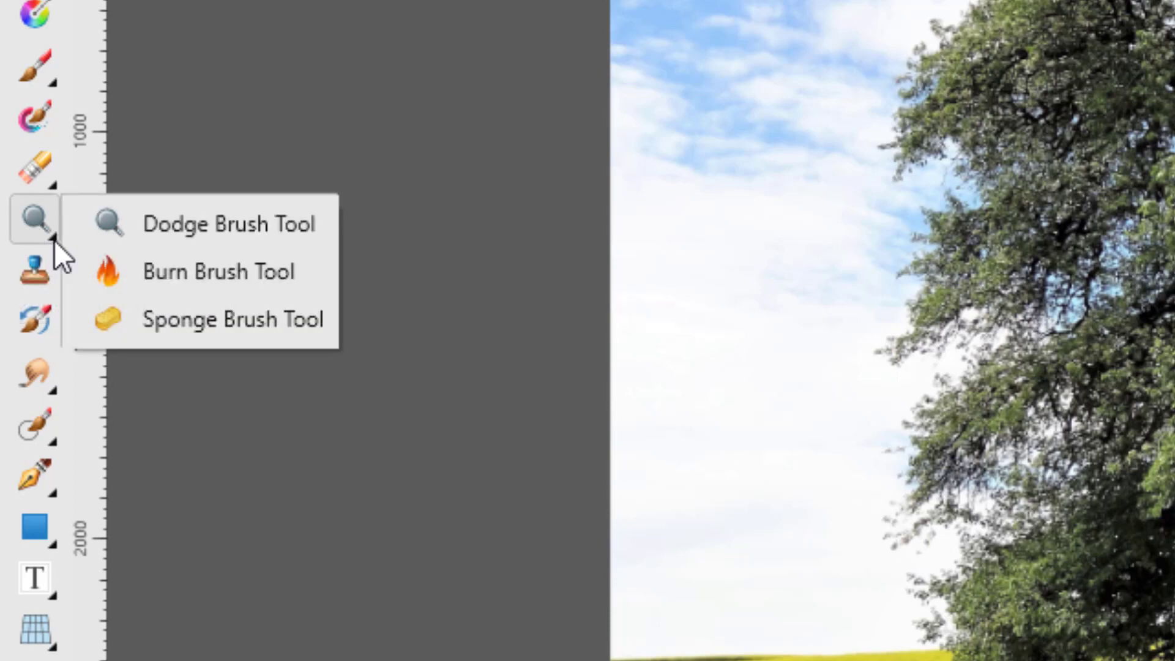
click(182, 321)
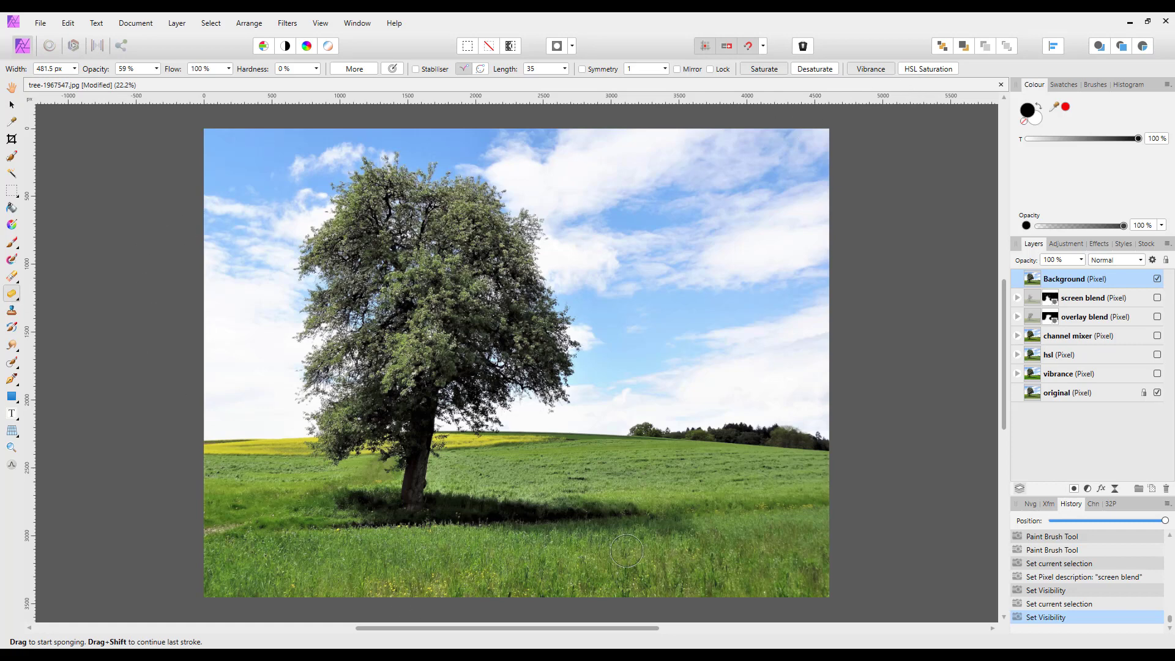
Enlarge the sponge brush to 1473 px and brush over the grass and tree to boost their colour saturation
key(bracketright)
key(bracketright)
key(bracketright)
key(bracketright)
key(bracketright)
drag(775, 547, 661, 545)
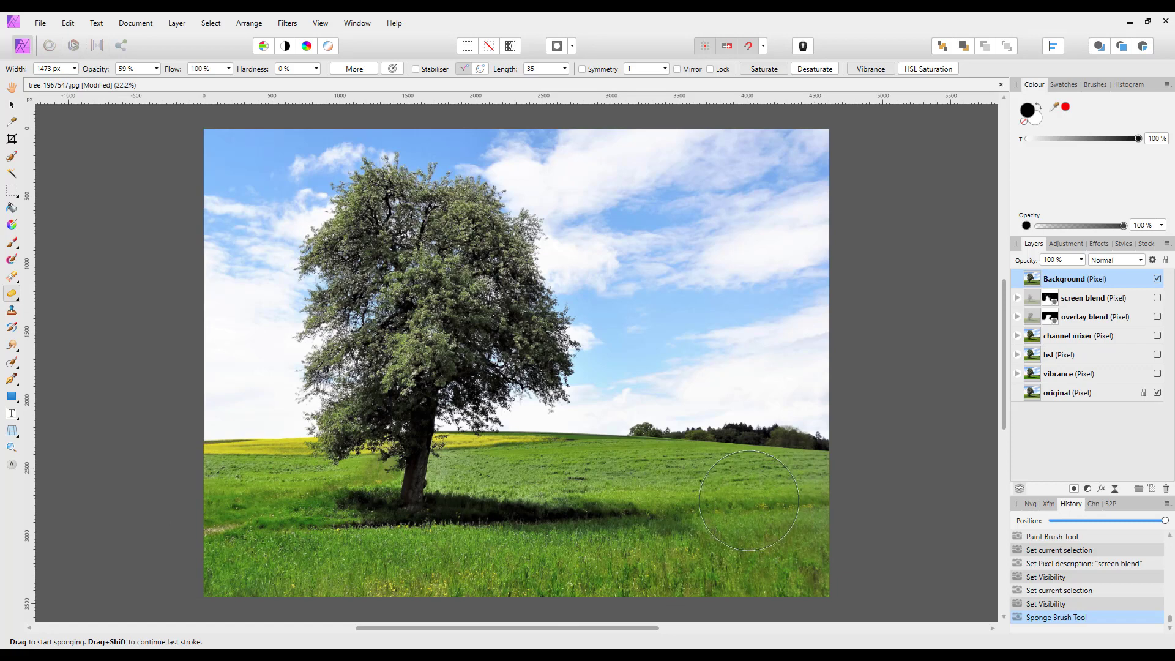
drag(749, 500, 835, 499)
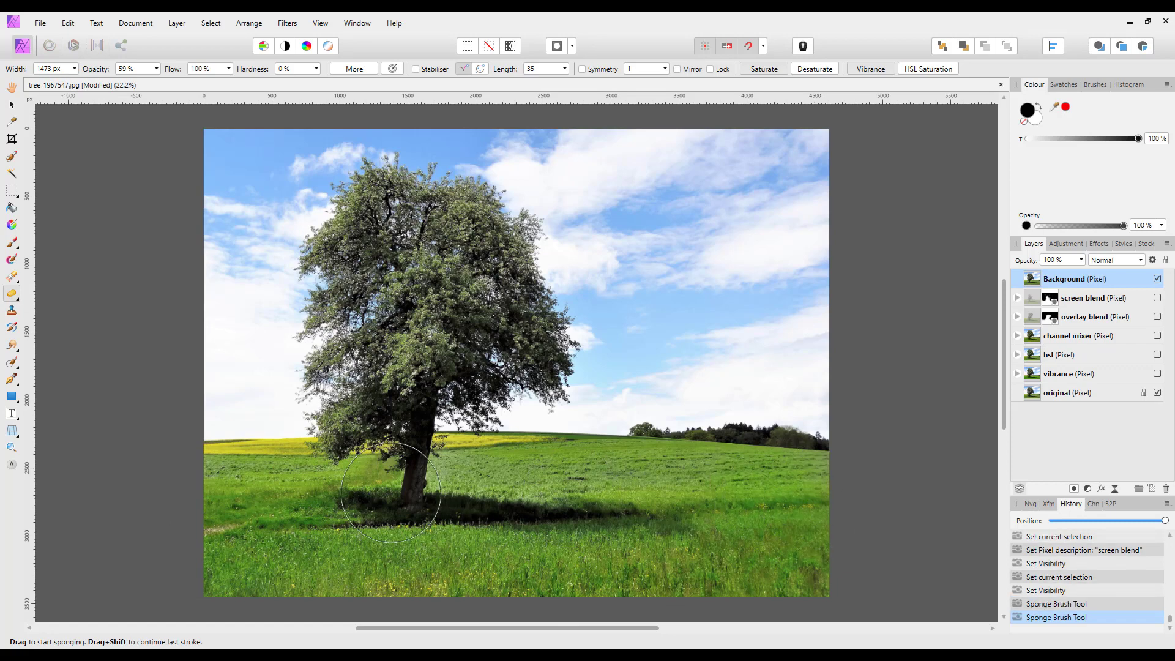
mouse_move(404, 371)
mouse_down()
mouse_move(439, 318)
mouse_move(415, 404)
mouse_move(447, 300)
mouse_move(437, 277)
mouse_move(446, 289)
mouse_move(454, 278)
mouse_move(497, 332)
mouse_up()
click(402, 243)
mouse_move(421, 379)
mouse_down()
mouse_move(385, 416)
mouse_move(386, 394)
mouse_up()
mouse_move(488, 312)
mouse_down()
mouse_move(423, 392)
mouse_move(422, 343)
mouse_move(477, 423)
mouse_move(520, 441)
mouse_up()
mouse_move(611, 524)
mouse_down()
mouse_move(704, 520)
mouse_move(835, 572)
mouse_move(355, 637)
mouse_move(326, 631)
mouse_up()
mouse_move(361, 489)
mouse_down()
mouse_move(508, 518)
mouse_move(772, 530)
mouse_up()
mouse_move(352, 511)
mouse_down()
mouse_move(367, 400)
mouse_move(459, 245)
mouse_up()
mouse_move(380, 224)
mouse_down()
mouse_move(428, 227)
mouse_move(486, 270)
mouse_move(525, 346)
mouse_up()
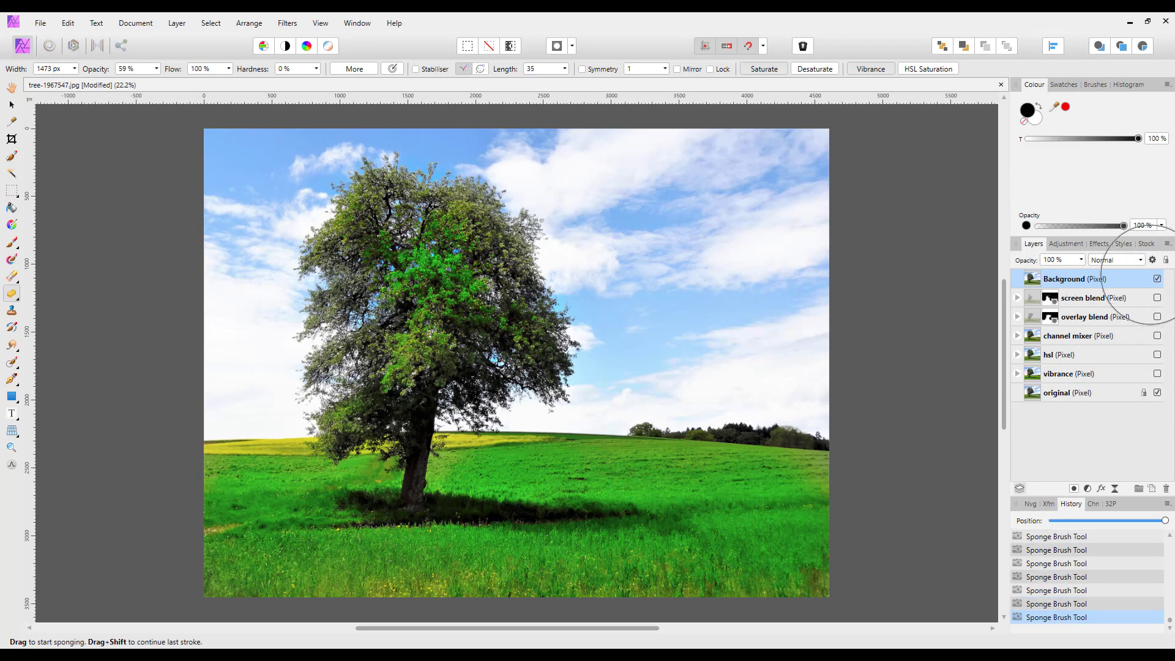
Toggle the sponged Background copy's visibility to compare it with the original, and rename the layer as sponge
click(1158, 279)
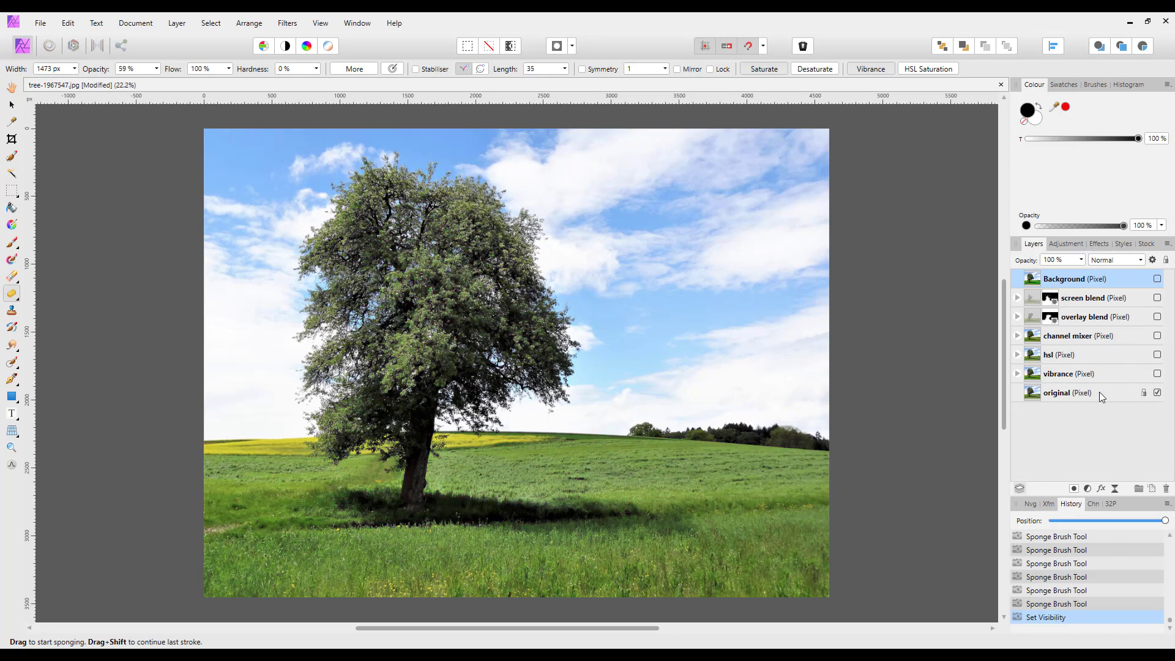
click(1158, 279)
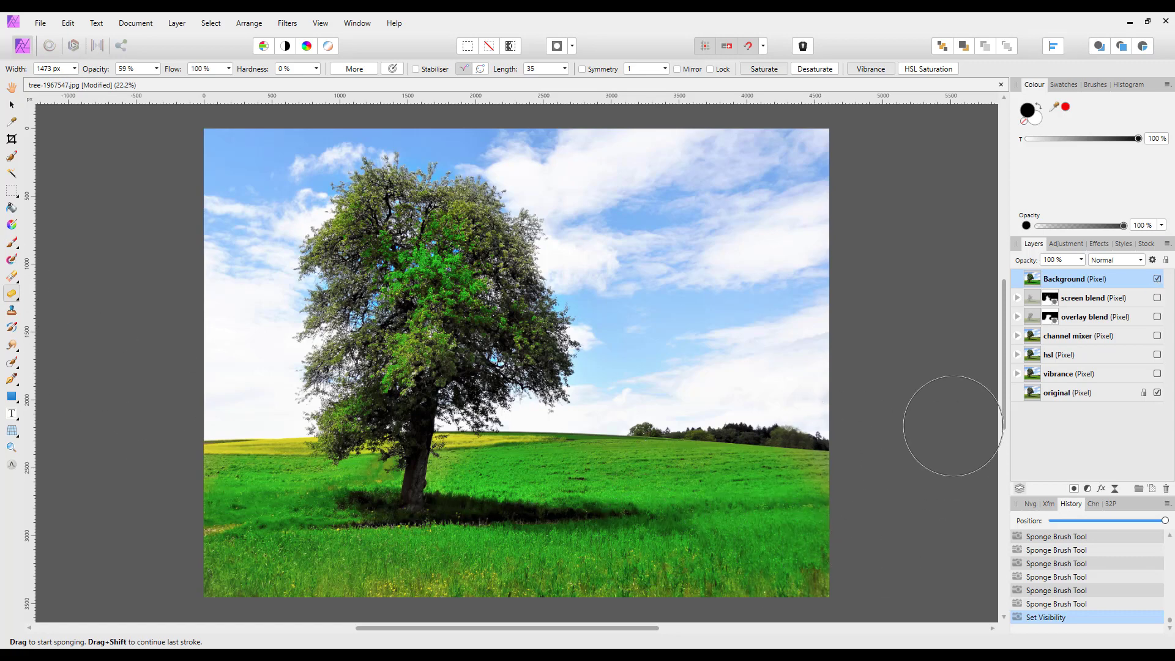
double_click(1083, 278)
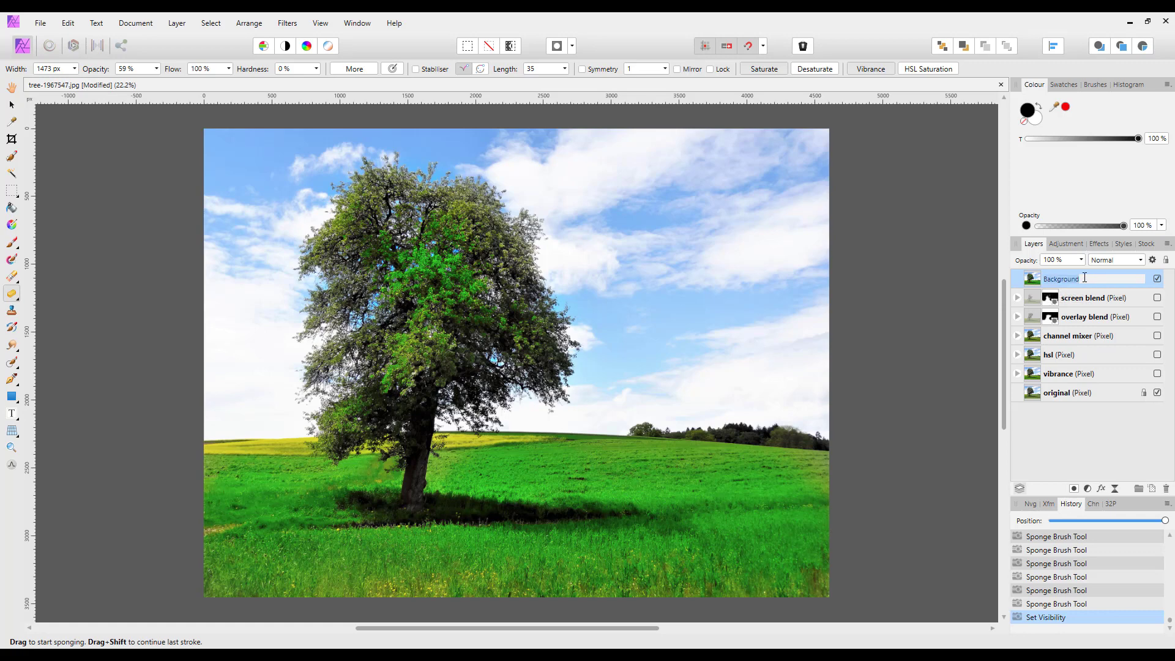
text(sponge)
key(Return)
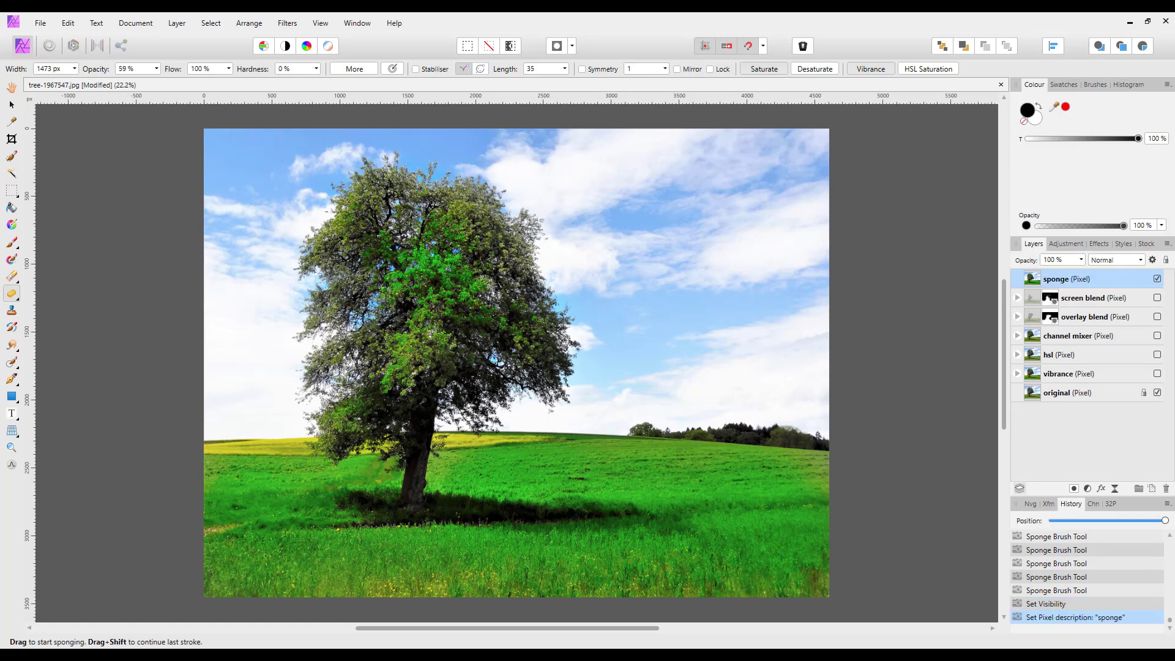